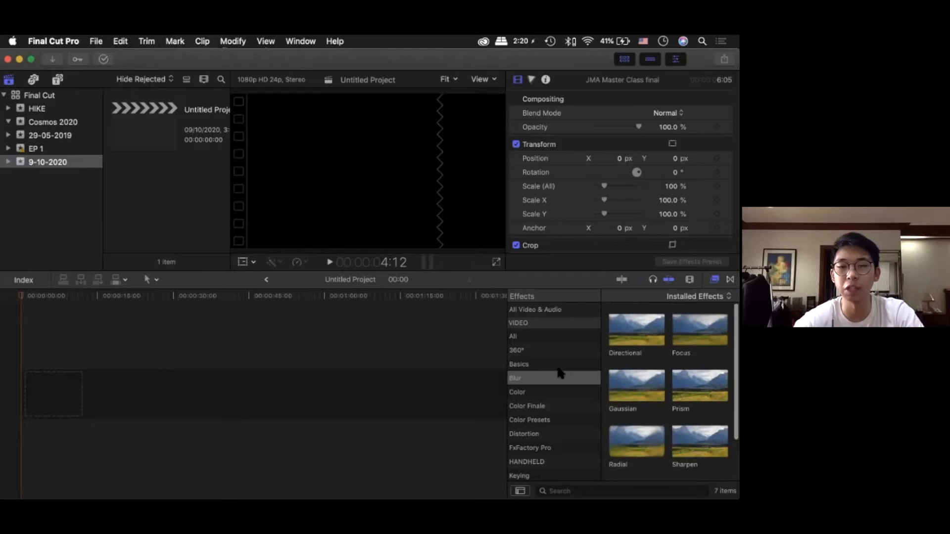
Look through the video effect categories, including Basics, Color Finale and Light, and show the installed transitions
{"action": "left_click", "coordinate": [557, 366]}
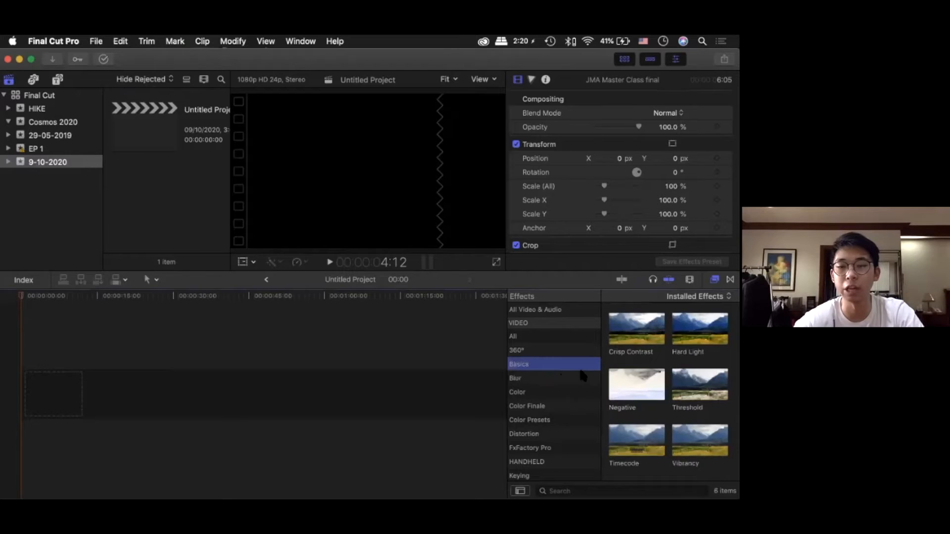
{"action": "scroll", "coordinate": [561, 403], "scroll_direction": "down", "scroll_amount": 1}
{"action": "left_click", "coordinate": [560, 403]}
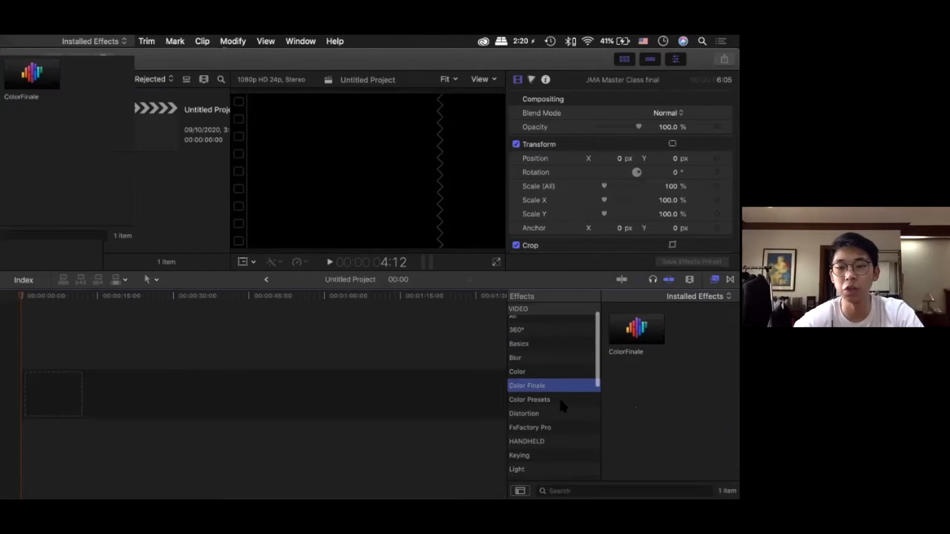
{"action": "scroll", "coordinate": [560, 403], "scroll_direction": "down", "scroll_amount": 3}
{"action": "left_click", "coordinate": [561, 403]}
{"action": "scroll", "coordinate": [562, 405], "scroll_direction": "down", "scroll_amount": 3}
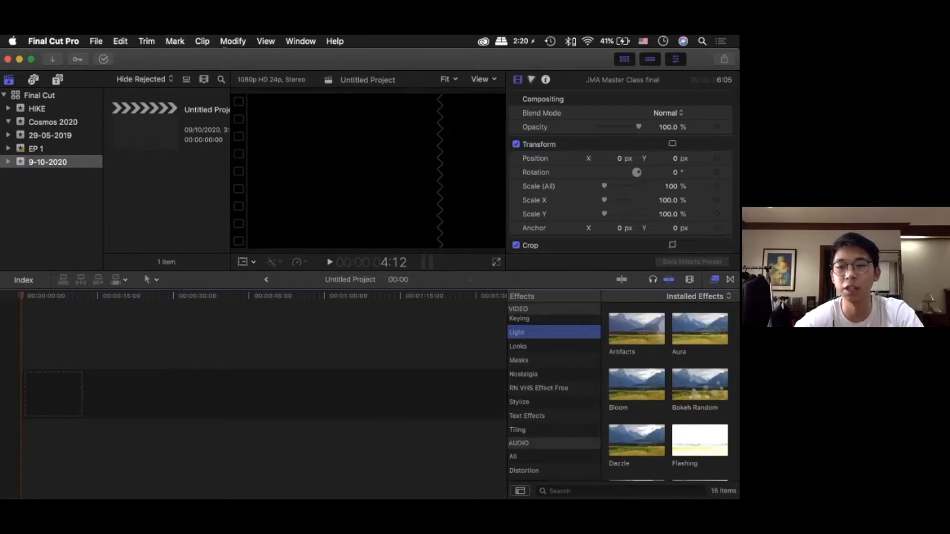
{"action": "key", "text": "ctrl+super+5"}
{"action": "scroll", "coordinate": [533, 357], "scroll_direction": "up", "scroll_amount": 5}
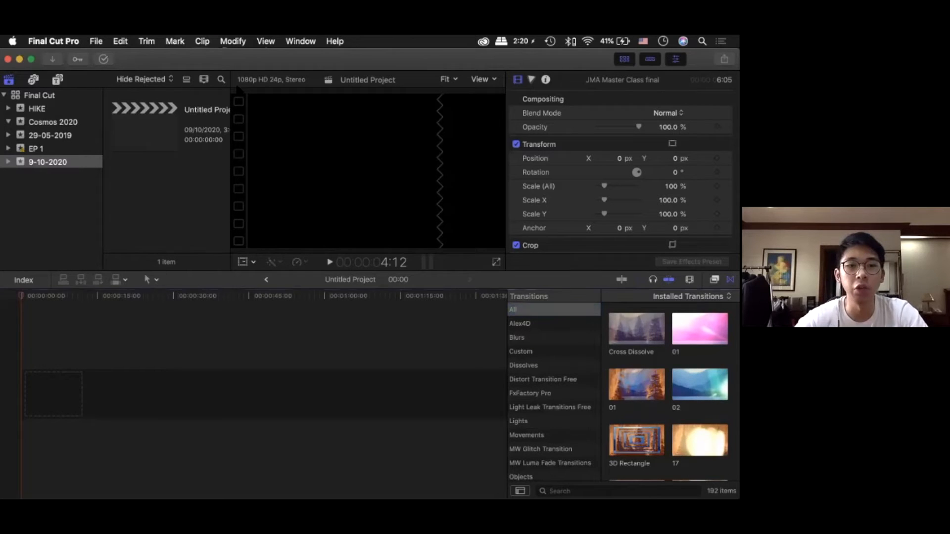
Switch to Finder and open the LaCie2 folder School > JMA > 2021 > JMAster Class > Ep 1
{"action": "left_click", "coordinate": [96, 41]}
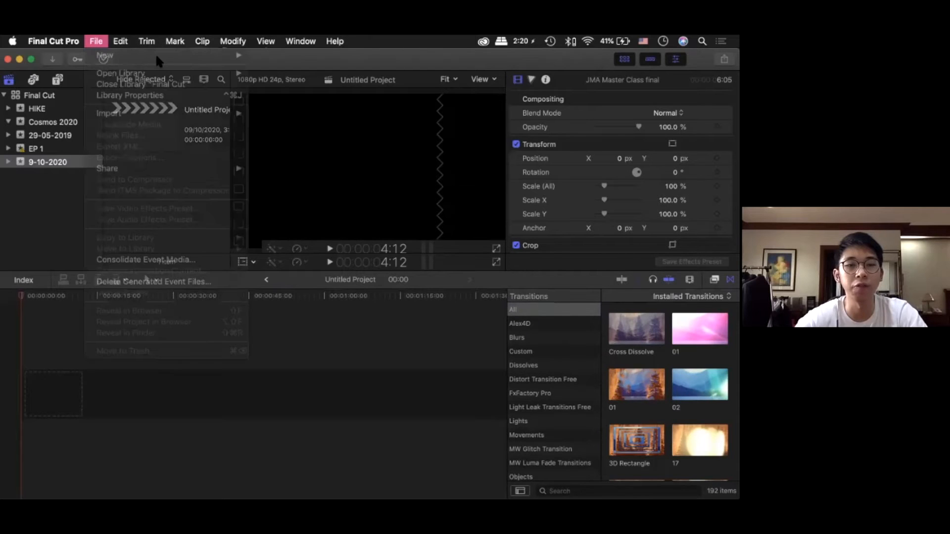
{"action": "key", "text": "super+Tab"}
{"action": "left_click_drag", "start_coordinate": [211, 108], "coordinate": [148, 110]}
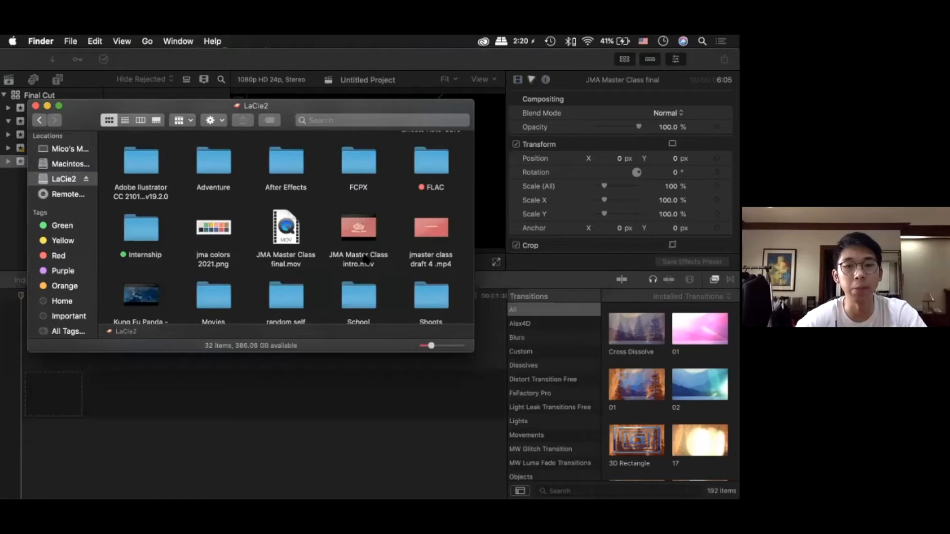
{"action": "scroll", "coordinate": [367, 260], "scroll_direction": "down", "scroll_amount": 1}
{"action": "scroll", "coordinate": [363, 221], "scroll_direction": "down", "scroll_amount": 3}
{"action": "double_click", "coordinate": [363, 220]}
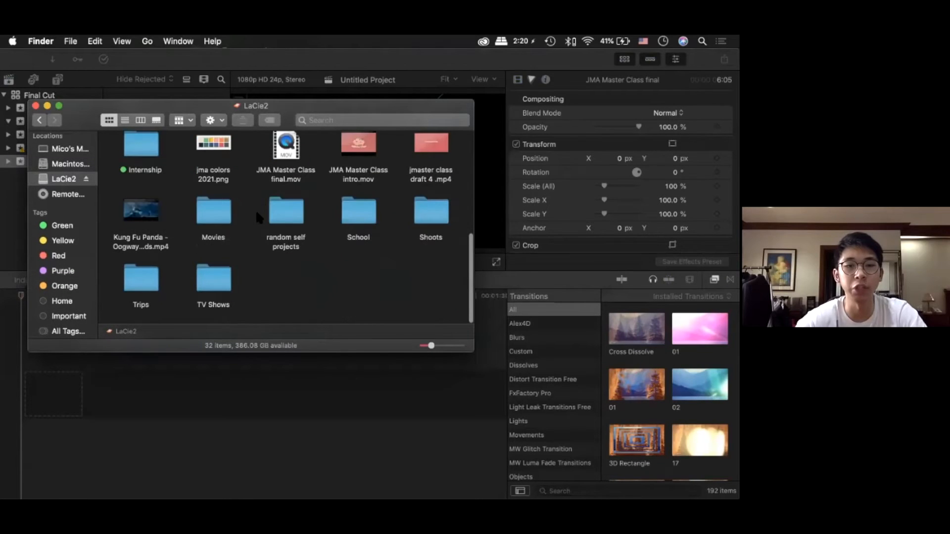
{"action": "double_click", "coordinate": [252, 169]}
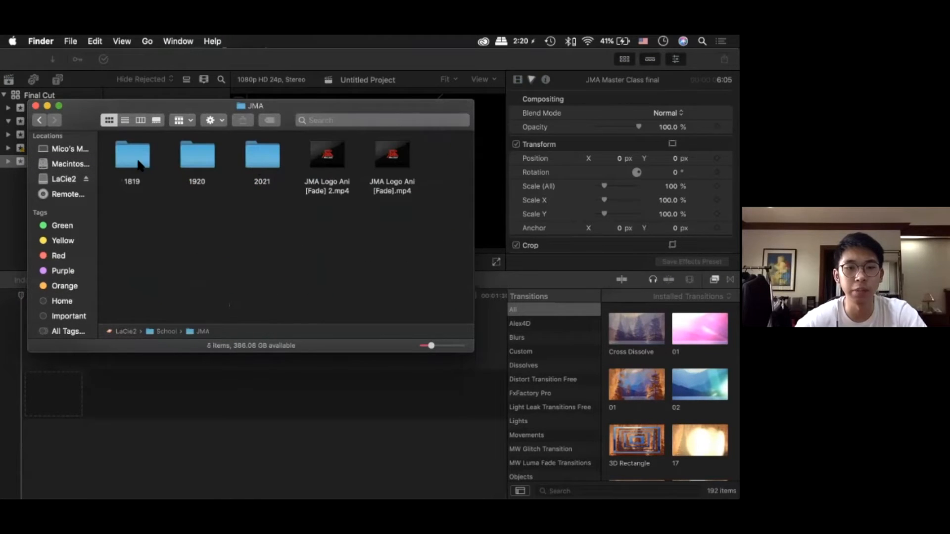
{"action": "double_click", "coordinate": [256, 166]}
{"action": "double_click", "coordinate": [144, 156]}
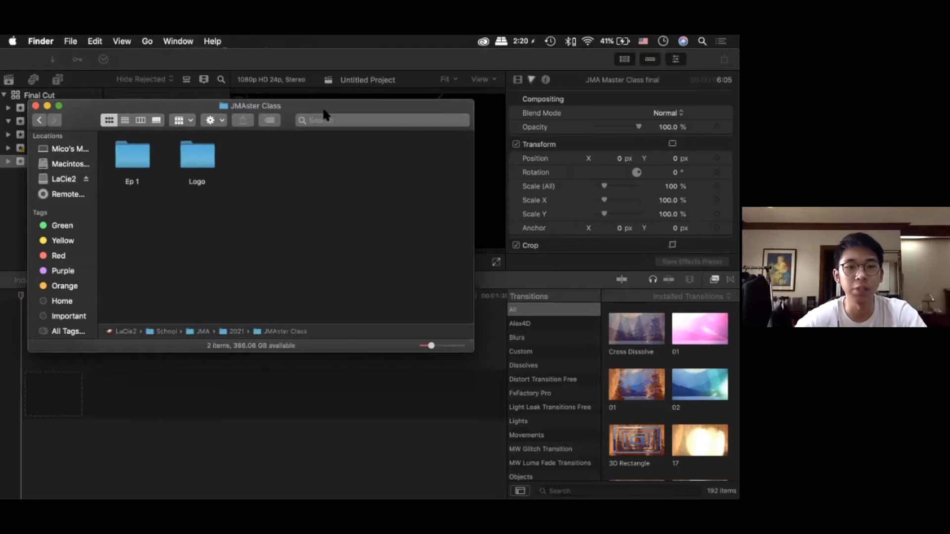
{"action": "key", "text": "Right"}
{"action": "key", "text": "super+Down"}
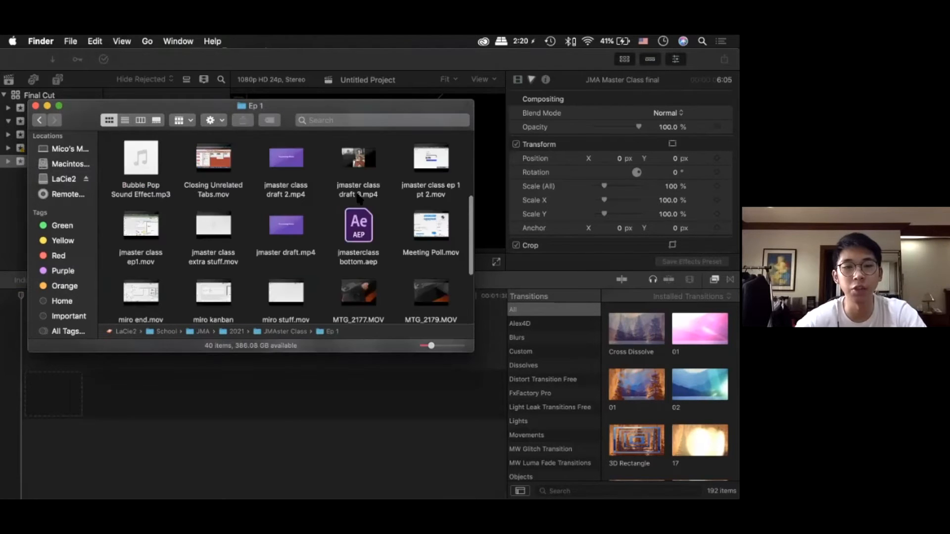
Find jmaster draft.mp4 in the Ep 1 folder and import it into the 9-10-2020 event in Final Cut Pro
{"action": "left_click_drag", "start_coordinate": [288, 105], "coordinate": [360, 191]}
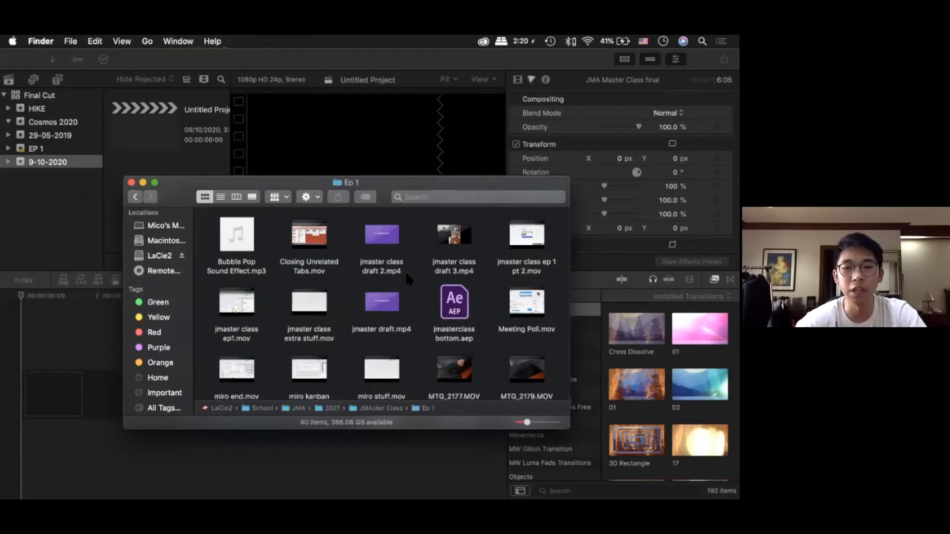
{"action": "scroll", "coordinate": [405, 272], "scroll_direction": "down", "scroll_amount": 5}
{"action": "scroll", "coordinate": [407, 277], "scroll_direction": "up", "scroll_amount": 8}
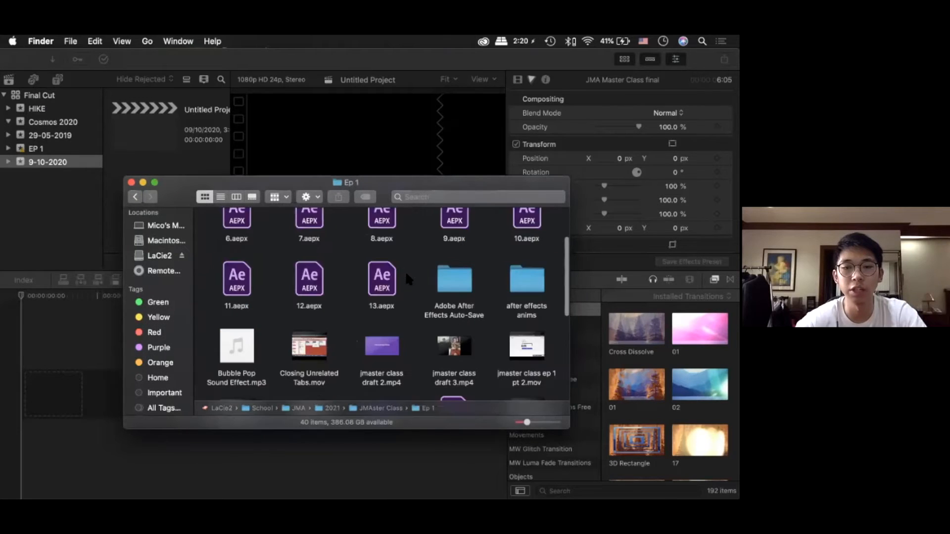
{"action": "scroll", "coordinate": [406, 275], "scroll_direction": "down", "scroll_amount": 10}
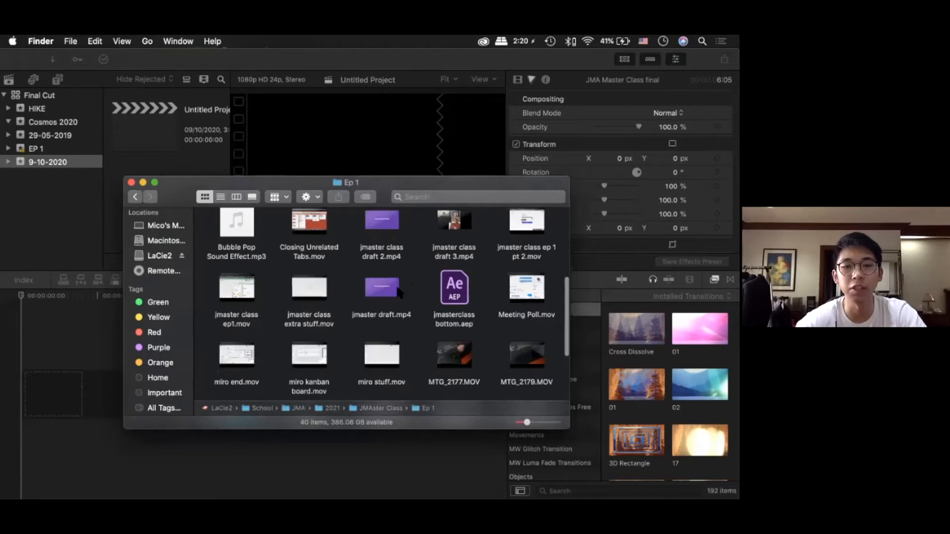
{"action": "left_click_drag", "start_coordinate": [398, 287], "coordinate": [152, 153]}
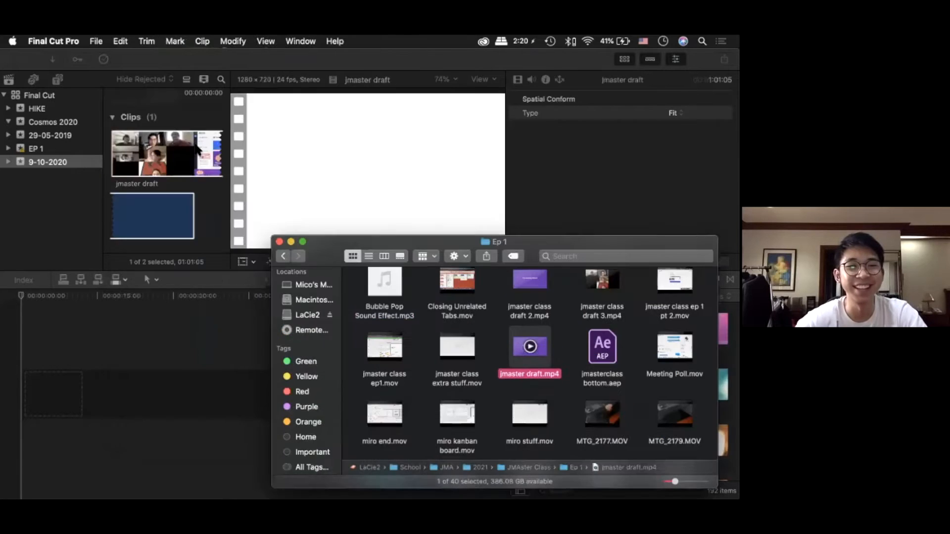
Add the imported jmaster draft clip to the start of the empty Untitled Project timeline
{"action": "left_click", "coordinate": [158, 158]}
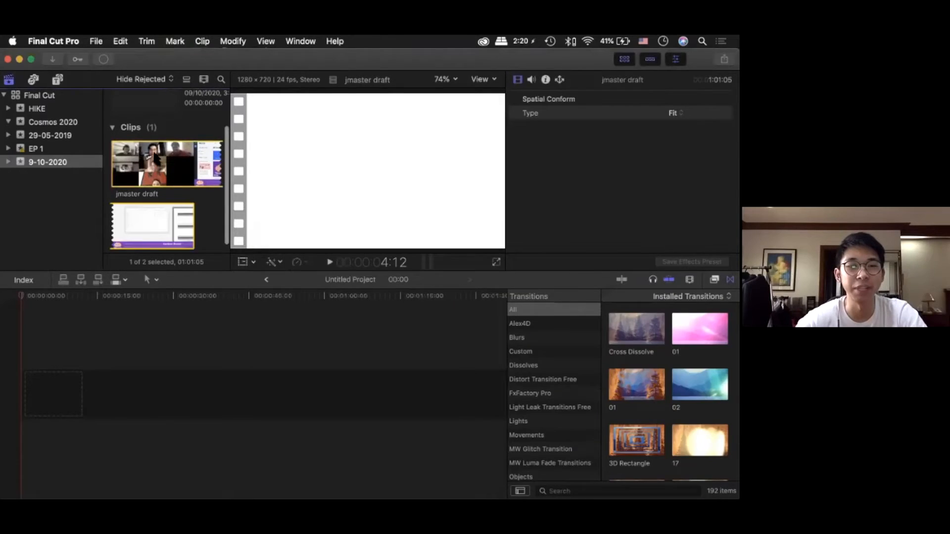
{"action": "scroll", "coordinate": [196, 159], "scroll_direction": "down", "scroll_amount": 3}
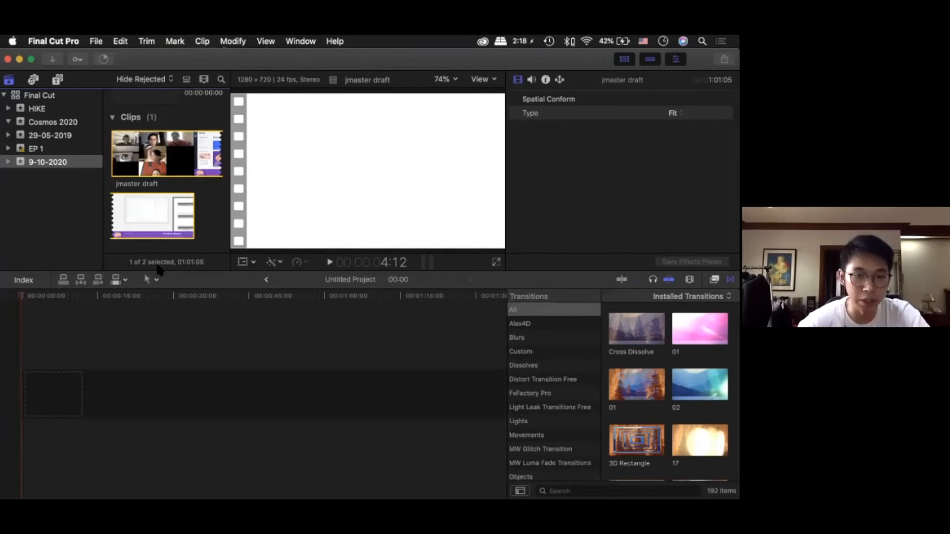
{"action": "mouse_move", "coordinate": [157, 266]}
{"action": "left_mouse_down"}
{"action": "mouse_move", "coordinate": [99, 373]}
{"action": "mouse_move", "coordinate": [68, 403]}
{"action": "mouse_move", "coordinate": [30, 383]}
{"action": "left_mouse_up"}
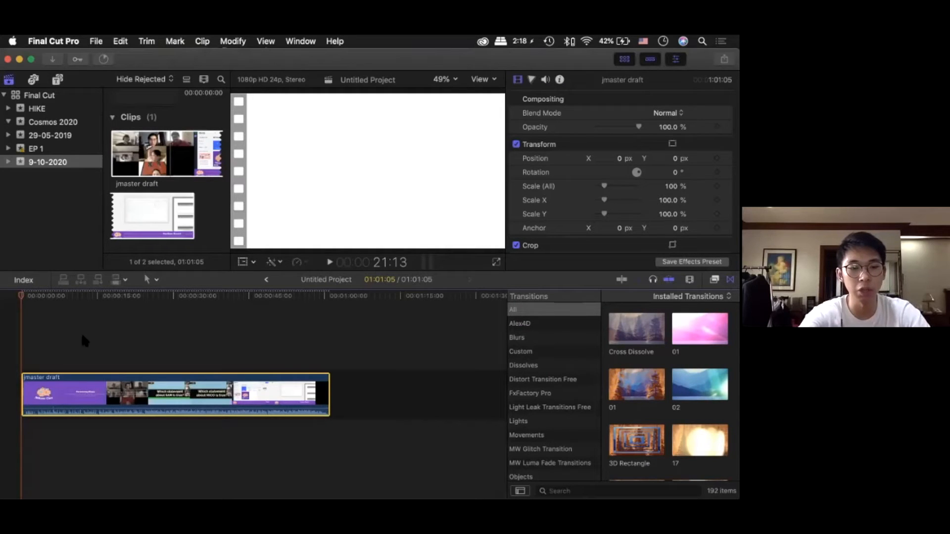
Zoom the timeline in and out on the jmaster draft clip, finishing at single-frame magnification
{"action": "key", "text": "super+equal"}
{"action": "key", "text": "super+equal"}
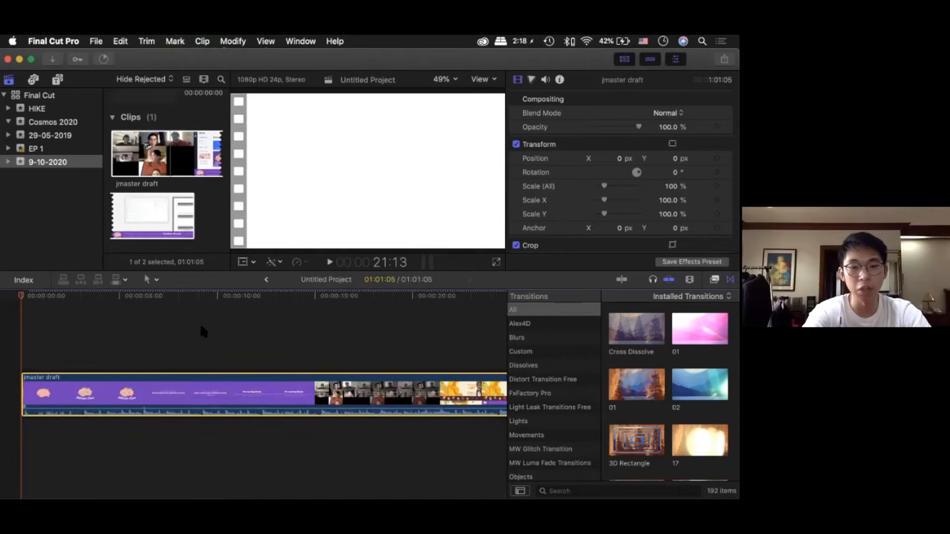
{"action": "key", "text": "super+minus"}
{"action": "key", "text": "super+minus"}
{"action": "key", "text": "super+minus"}
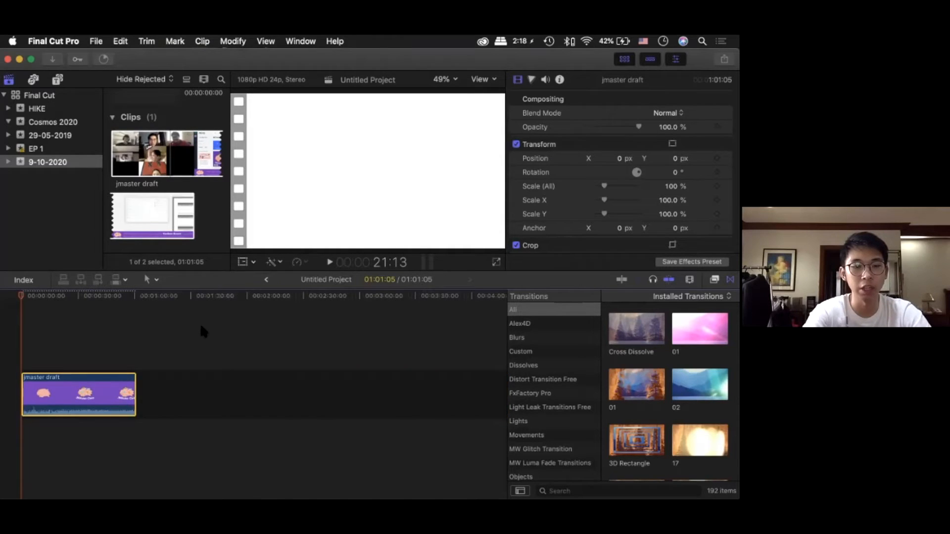
{"action": "key", "text": "super+equal"}
{"action": "key", "text": "super+equal"}
{"action": "key", "text": "super+equal"}
{"action": "key", "text": "super+equal"}
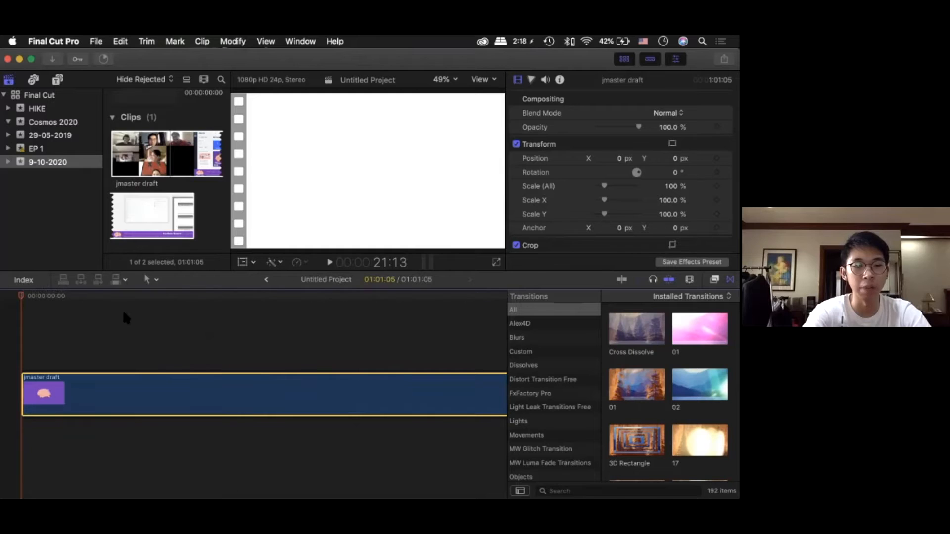
Step the playhead through the opening frames of the jmaster draft clip and park it on frame 1
{"action": "left_click", "coordinate": [96, 299]}
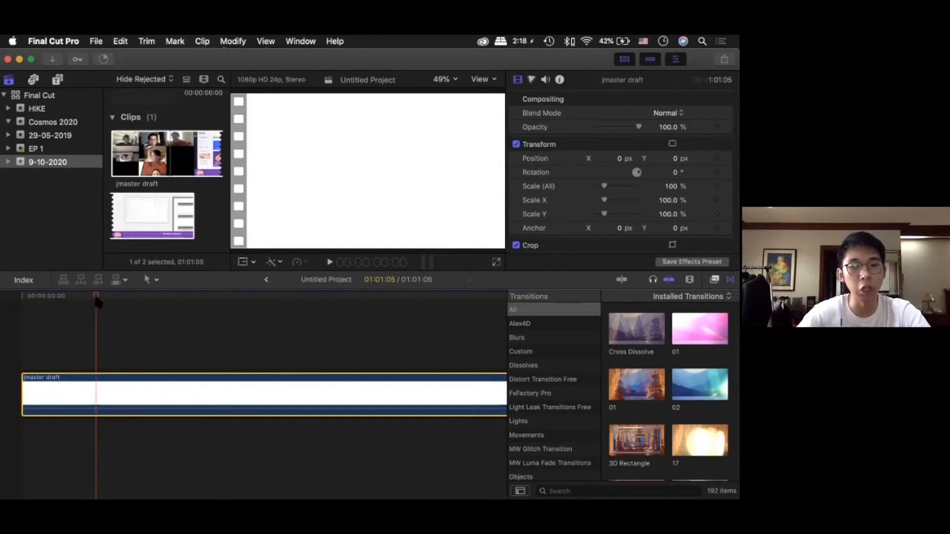
{"action": "left_click", "coordinate": [196, 302]}
{"action": "left_click", "coordinate": [329, 300]}
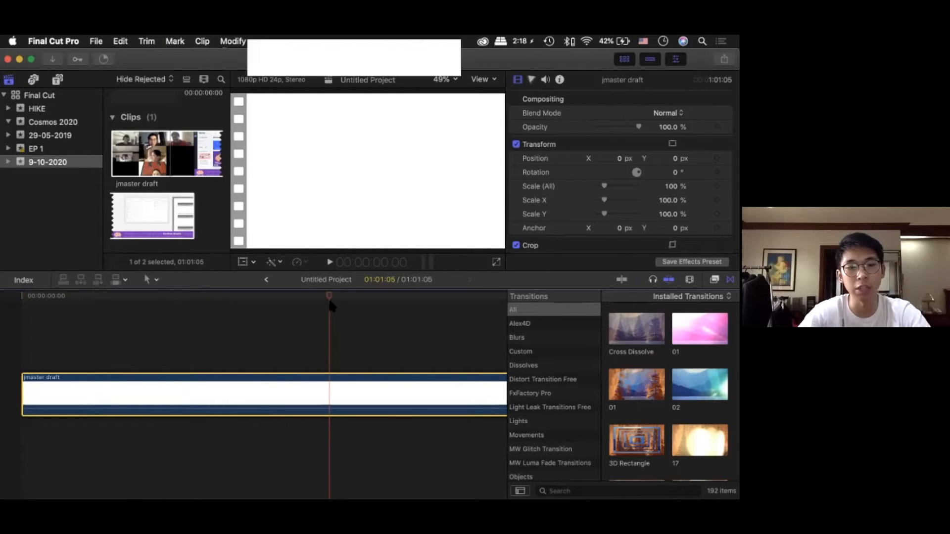
{"action": "scroll", "coordinate": [325, 302], "scroll_direction": "right", "scroll_amount": 3}
{"action": "scroll", "coordinate": [324, 300], "scroll_direction": "right", "scroll_amount": 8}
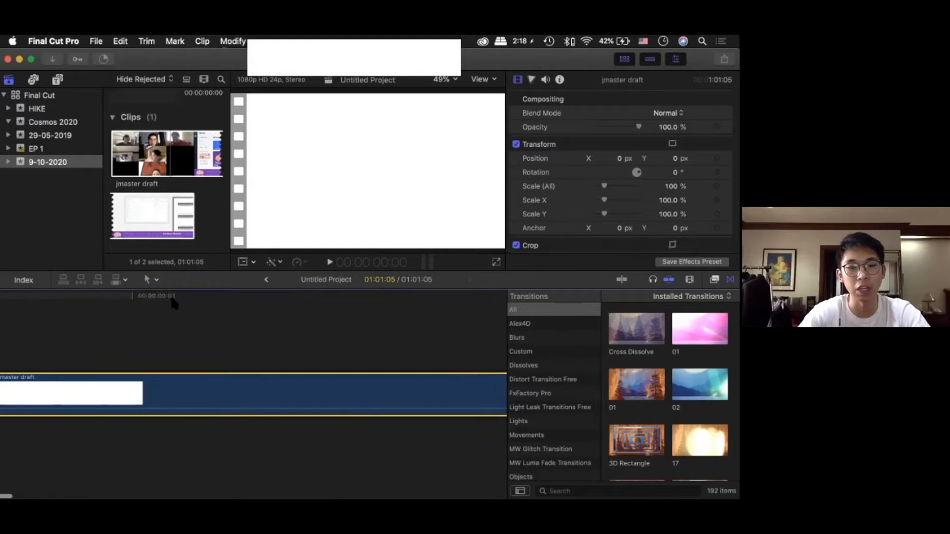
{"action": "left_click", "coordinate": [169, 299]}
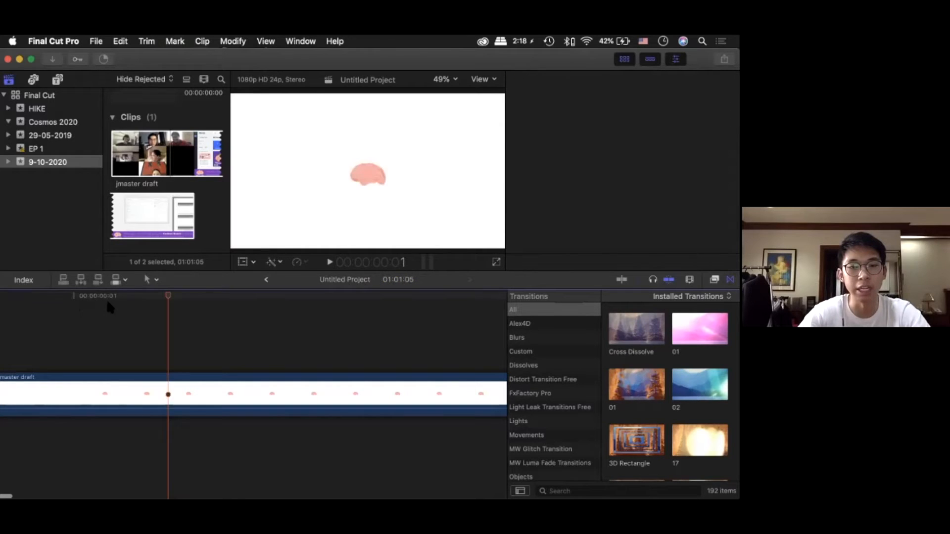
{"action": "left_click", "coordinate": [145, 297]}
{"action": "scroll", "coordinate": [142, 302], "scroll_direction": "left", "scroll_amount": 5}
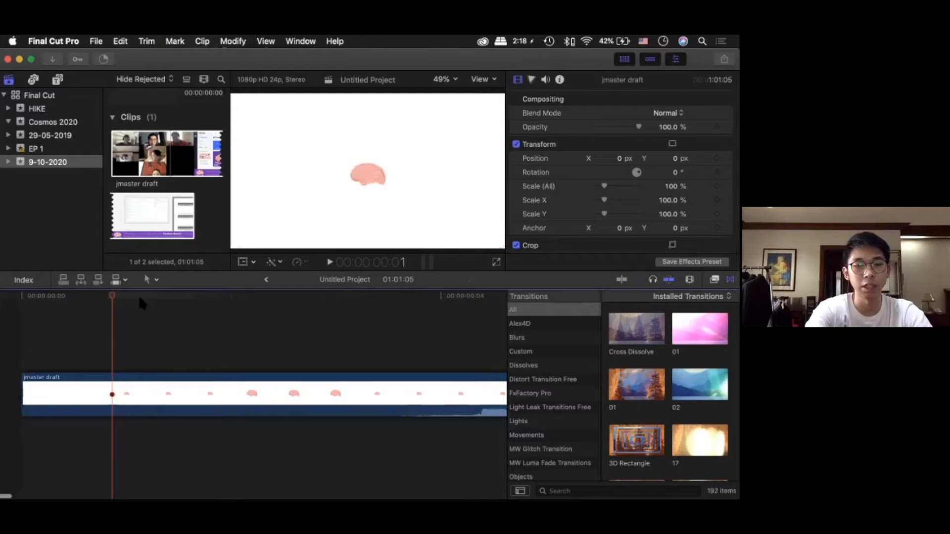
Zoom the timeline out to show several seconds, preview the clip at 2:08, and return the playhead to frame 11
{"action": "key", "text": "super+minus"}
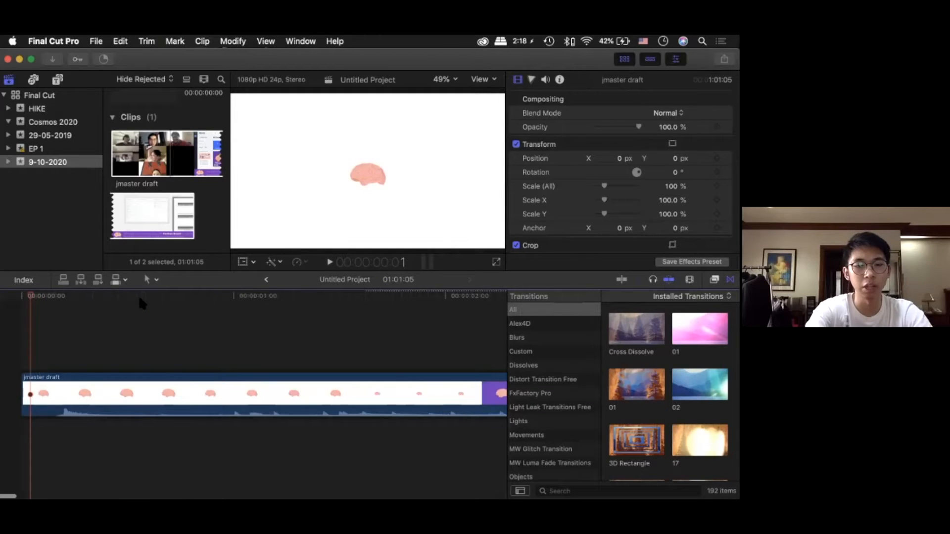
{"action": "key", "text": "super+minus"}
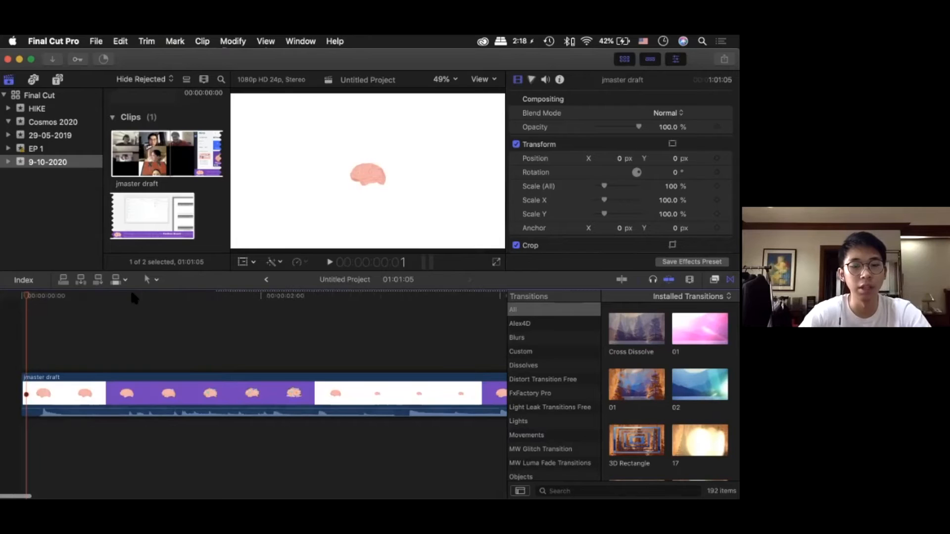
{"action": "left_click", "coordinate": [255, 297]}
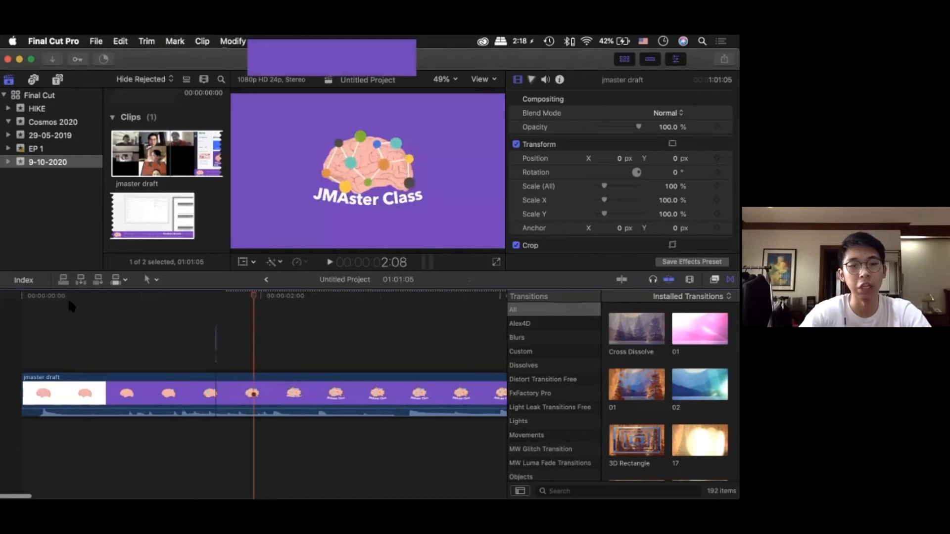
{"action": "left_click", "coordinate": [81, 296]}
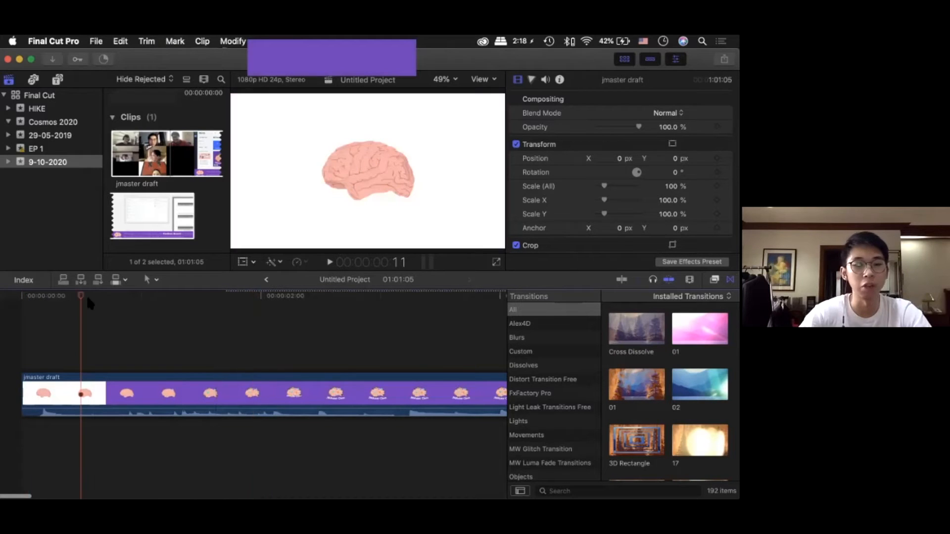
Select the jmaster draft clip, try its audio volume control, and move the playhead to frame 14
{"action": "left_click", "coordinate": [113, 404]}
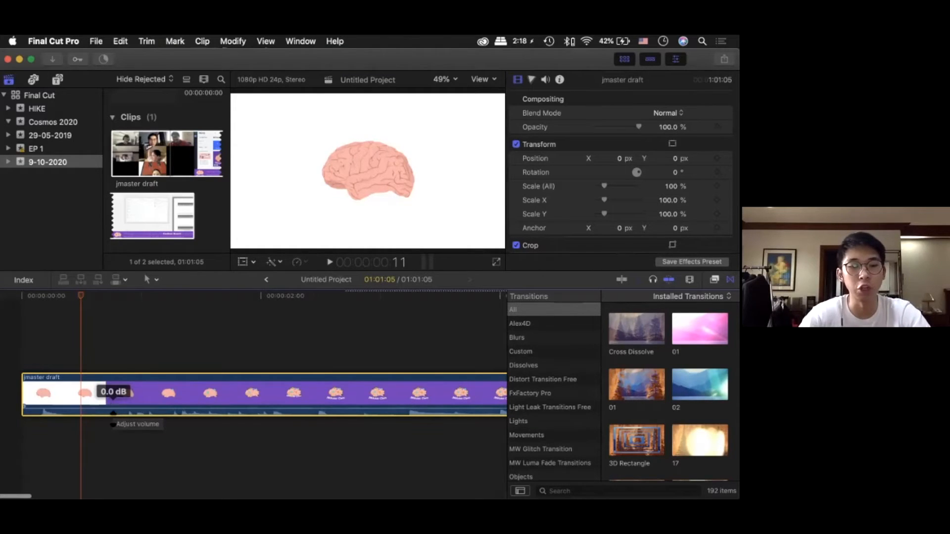
{"action": "left_click_drag", "start_coordinate": [113, 414], "coordinate": [119, 407]}
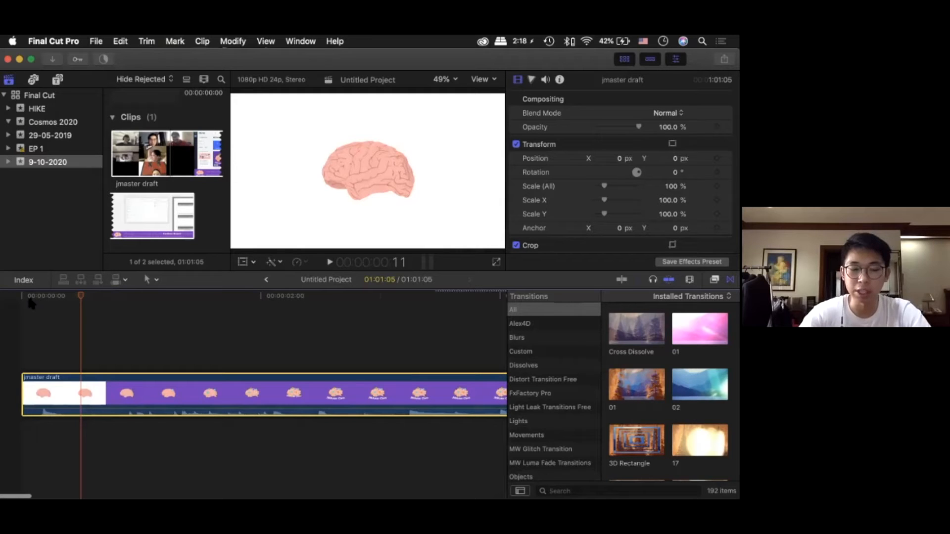
{"action": "left_click", "coordinate": [91, 297]}
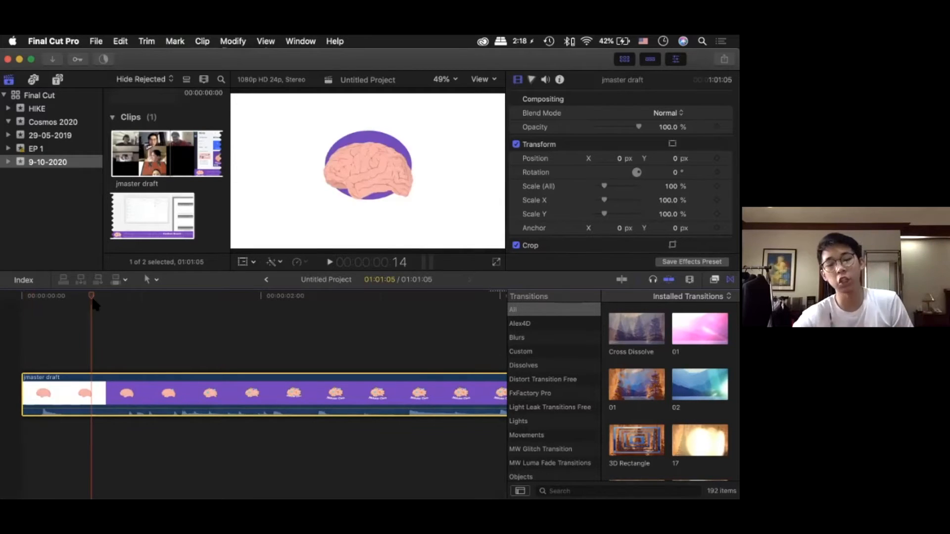
Cut the start of the jmaster draft clip into two short pieces of about 19 frames each with the Blade tool
{"action": "scroll", "coordinate": [95, 306], "scroll_direction": "right", "scroll_amount": 1}
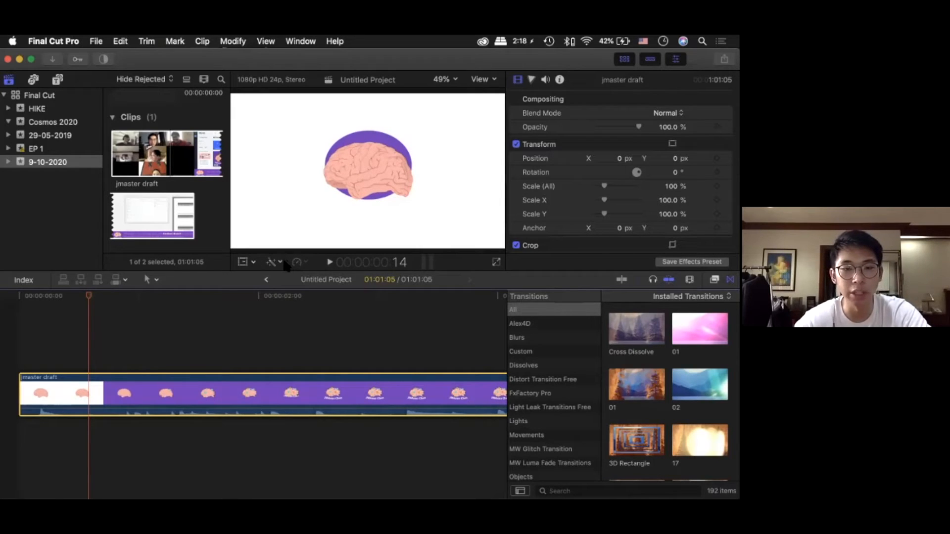
{"action": "left_click", "coordinate": [302, 262]}
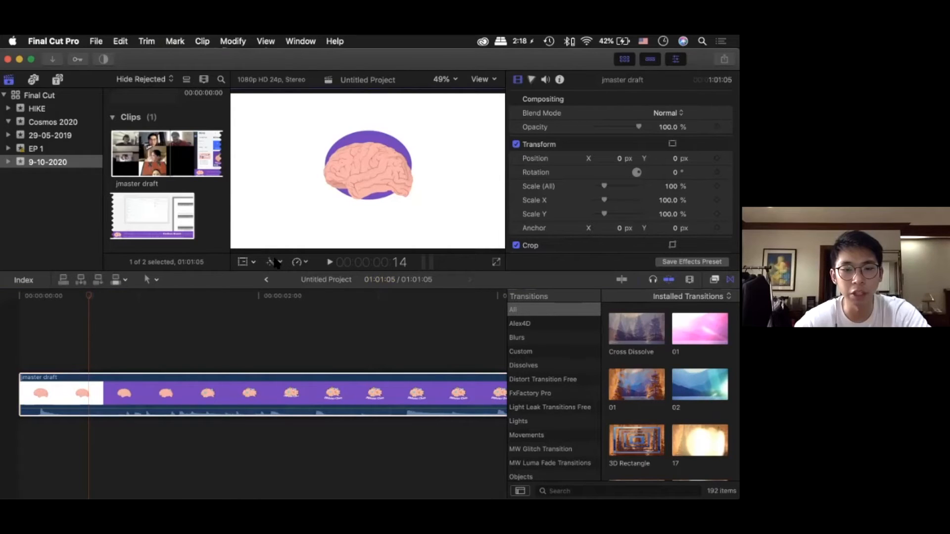
{"action": "left_click", "coordinate": [156, 280]}
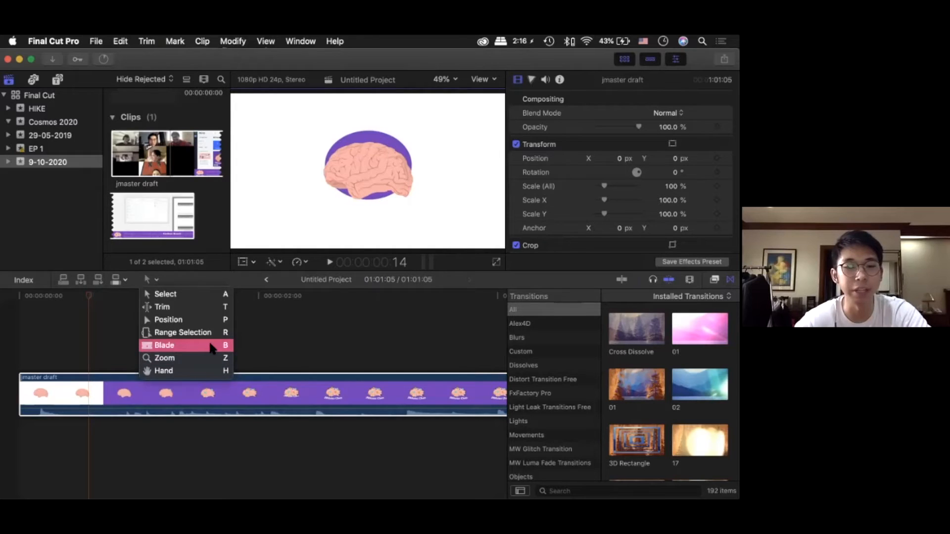
{"action": "left_click", "coordinate": [293, 298]}
{"action": "key", "text": "b"}
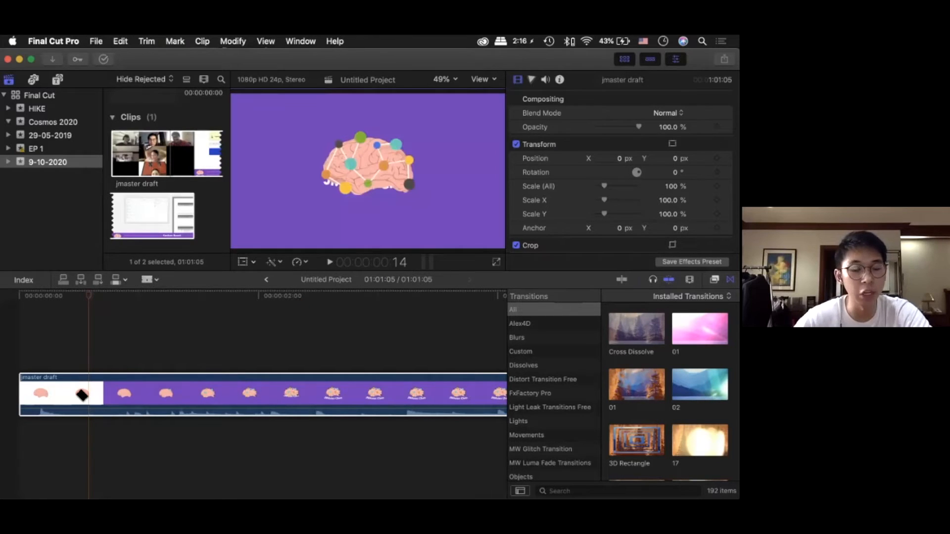
{"action": "left_click", "coordinate": [81, 395]}
{"action": "left_click", "coordinate": [113, 395]}
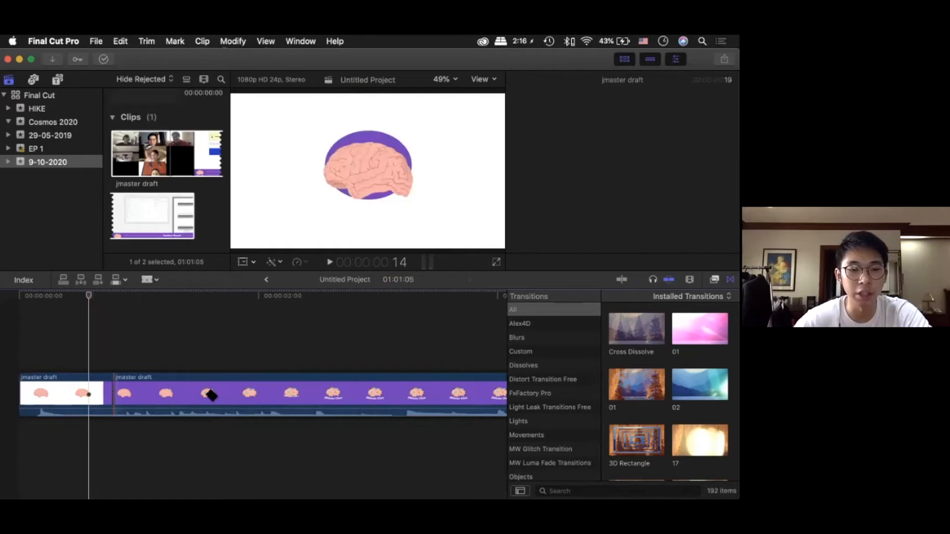
{"action": "left_click", "coordinate": [208, 394]}
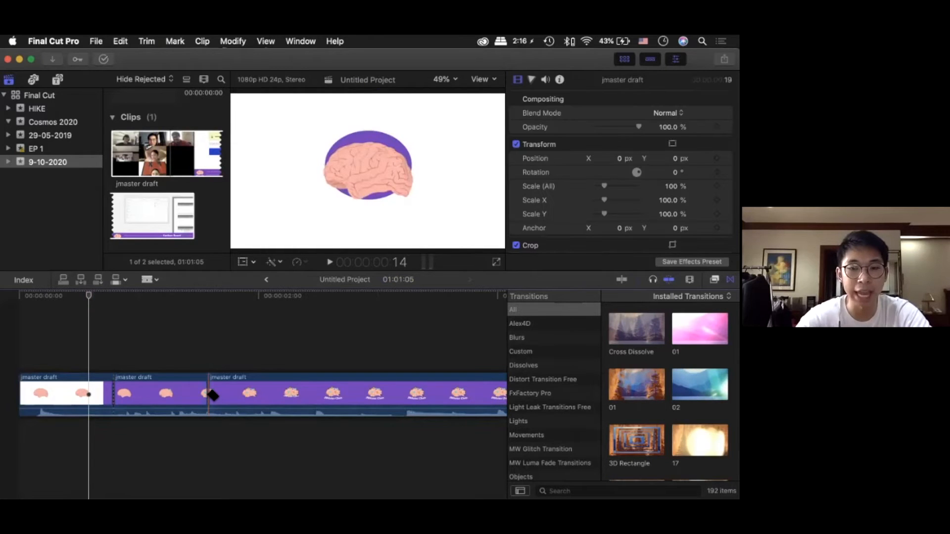
{"action": "key", "text": "a"}
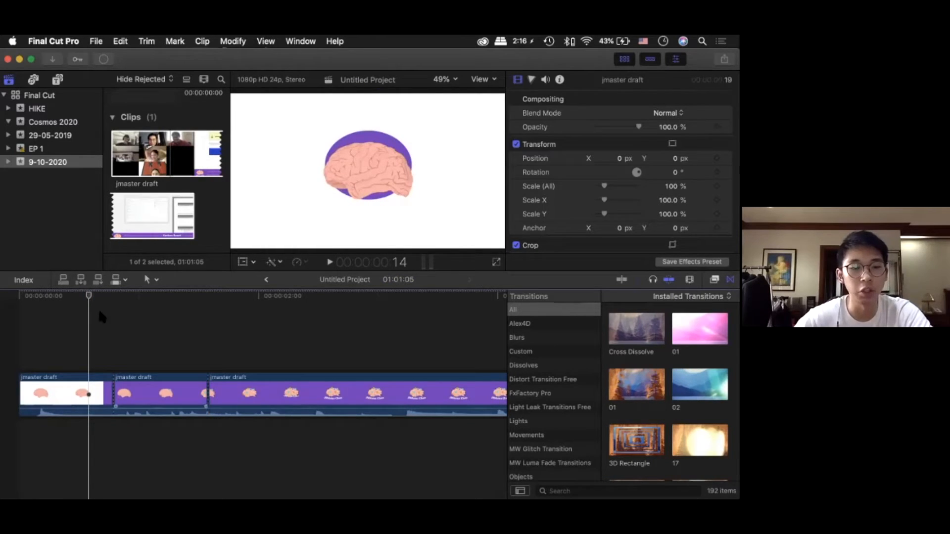
Play the timeline from frame 14 across both new cuts and stop in the third jmaster draft piece
{"action": "key", "text": "space"}
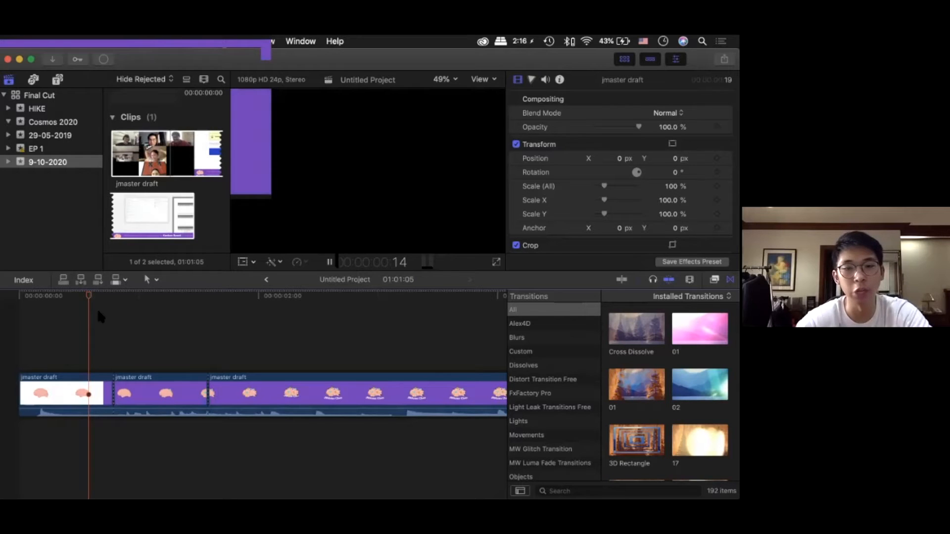
{"action": "key", "text": "space"}
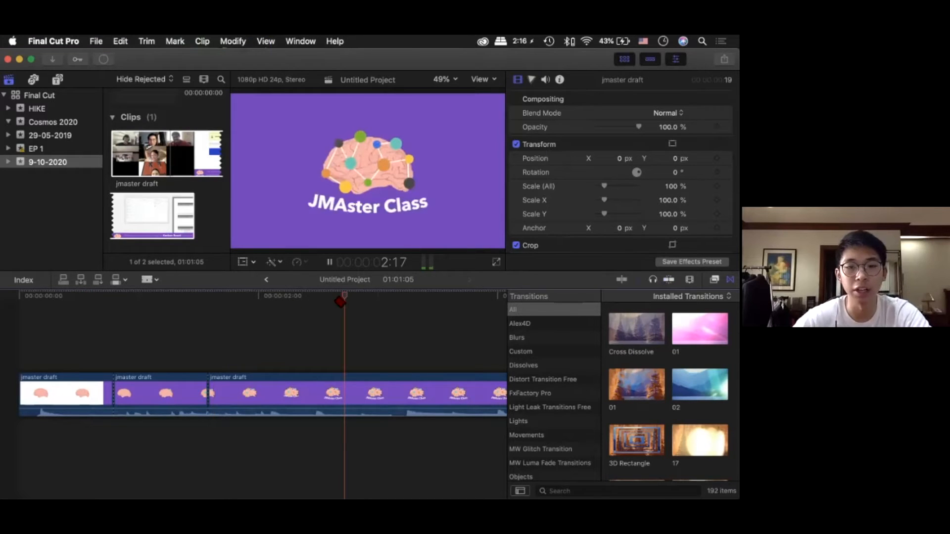
{"action": "left_click", "coordinate": [371, 299]}
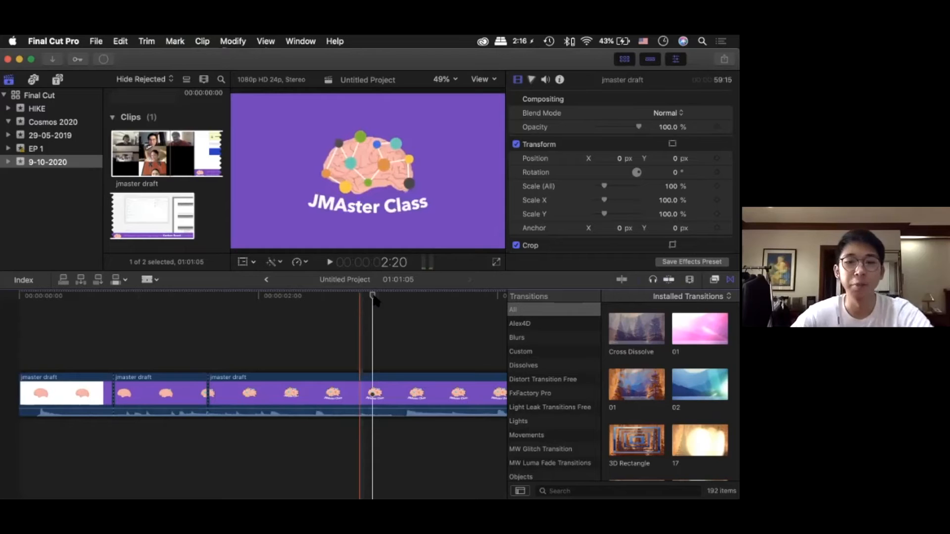
{"action": "key", "text": "space"}
Place the playhead at frame 17 and try to move the middle jmaster draft piece ahead of the first one
{"action": "left_click", "coordinate": [106, 314]}
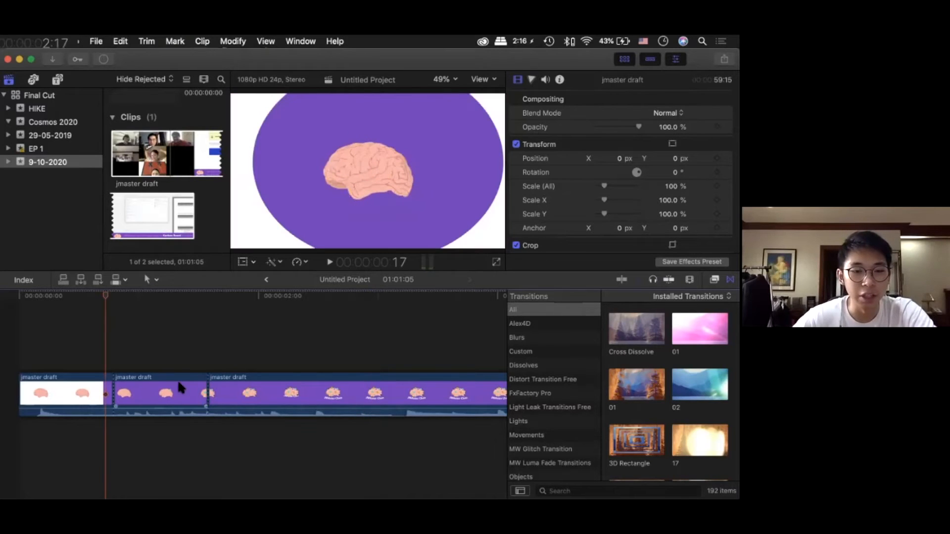
{"action": "left_click", "coordinate": [178, 381]}
{"action": "mouse_move", "coordinate": [179, 385]}
{"action": "left_mouse_down"}
{"action": "mouse_move", "coordinate": [278, 342]}
{"action": "mouse_move", "coordinate": [153, 352]}
{"action": "mouse_move", "coordinate": [146, 382]}
{"action": "mouse_move", "coordinate": [118, 364]}
{"action": "left_mouse_up"}
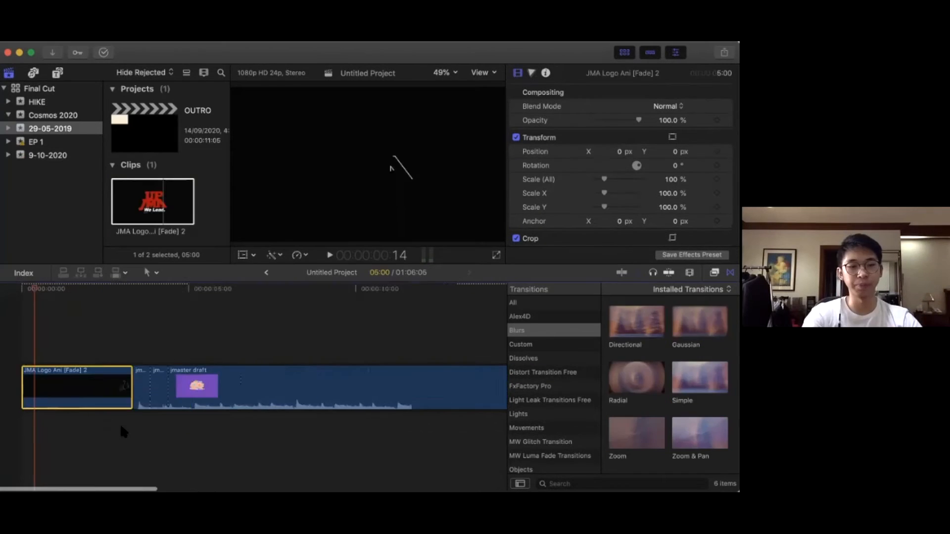
Play the join between the JMA Logo Ani [Fade] 2 clip and the first jmaster draft piece from 4:06 and again from 2:08
{"action": "key", "text": "super+minus"}
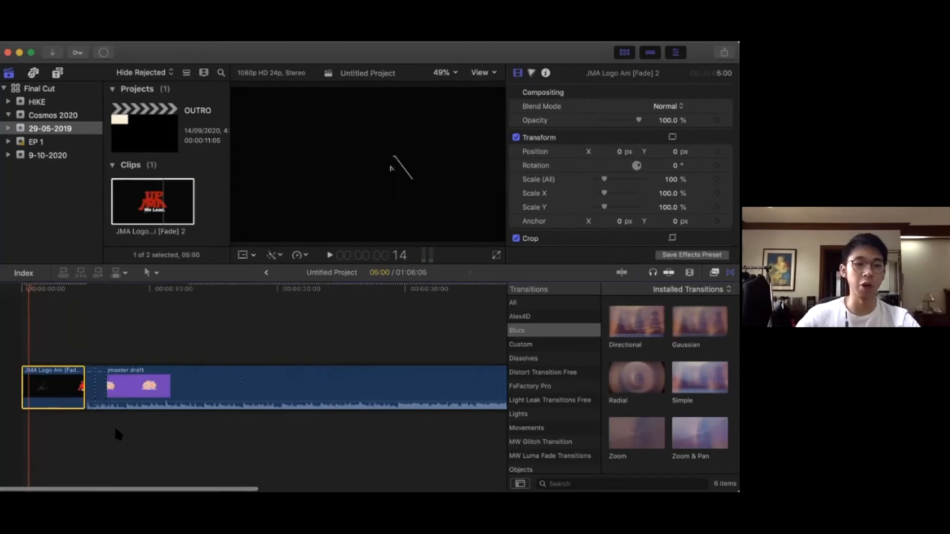
{"action": "left_click", "coordinate": [76, 289]}
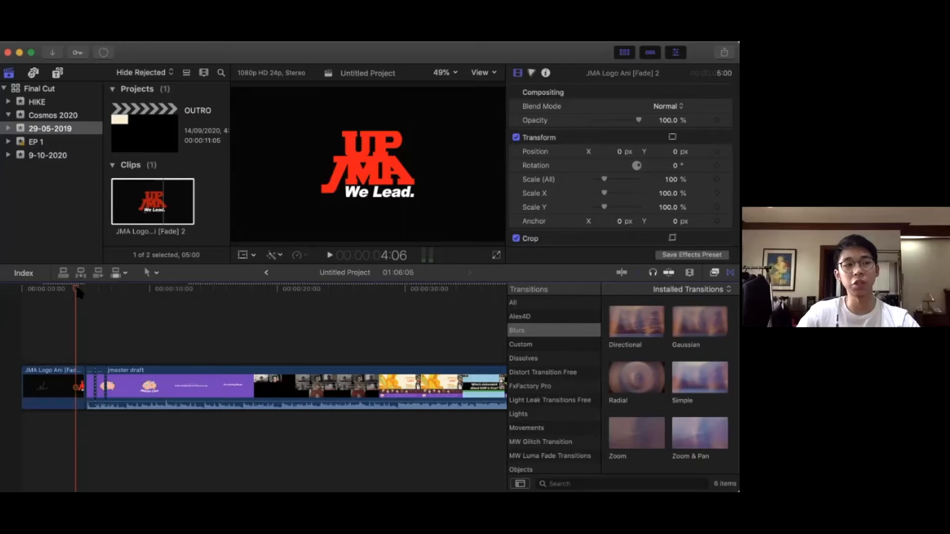
{"action": "scroll", "coordinate": [77, 288], "scroll_direction": "right", "scroll_amount": 1}
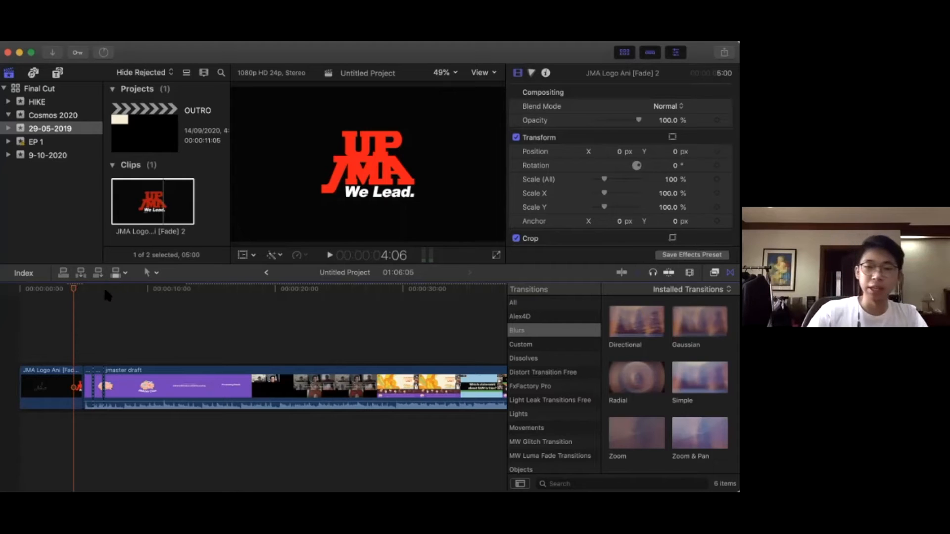
{"action": "key", "text": "super+equal"}
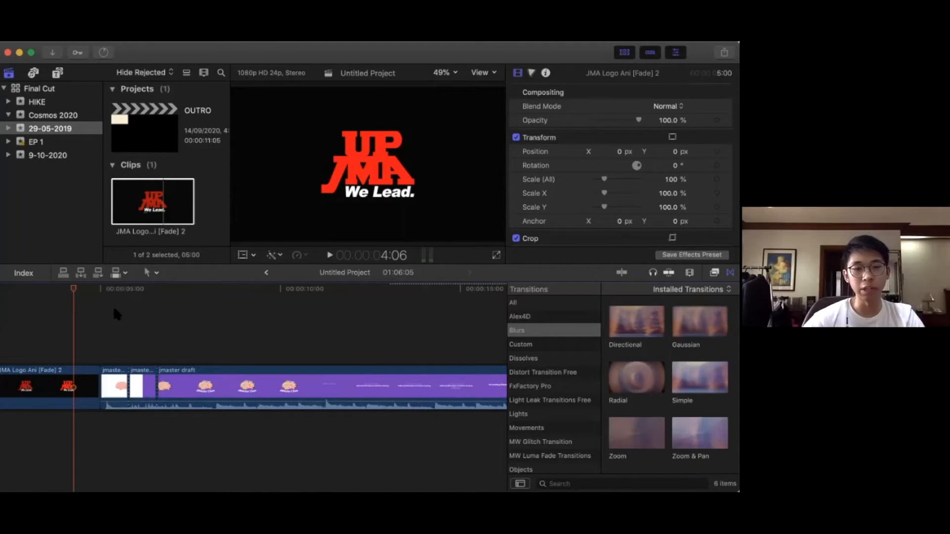
{"action": "key", "text": "space"}
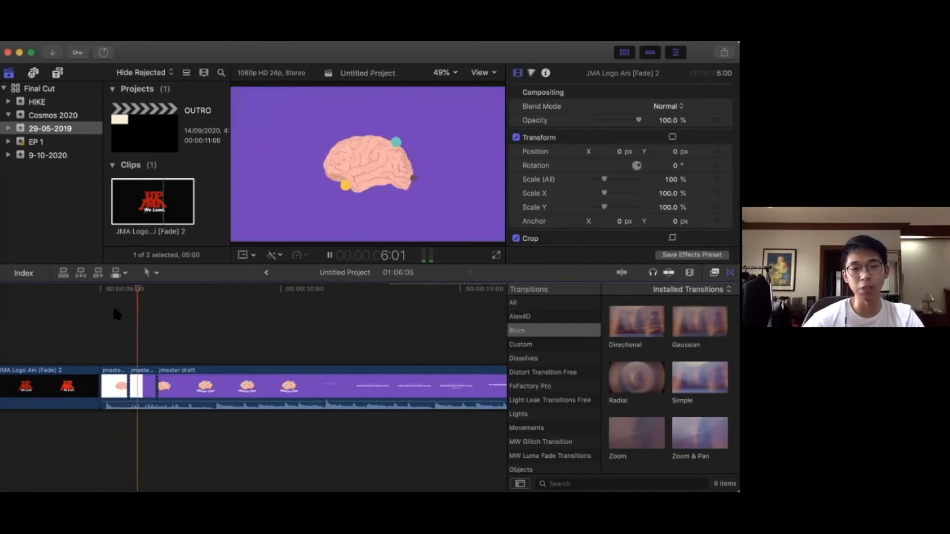
{"action": "key", "text": "space"}
{"action": "mouse_move", "coordinate": [154, 293]}
{"action": "left_mouse_down"}
{"action": "mouse_move", "coordinate": [91, 292]}
{"action": "mouse_move", "coordinate": [18, 309]}
{"action": "left_mouse_up"}
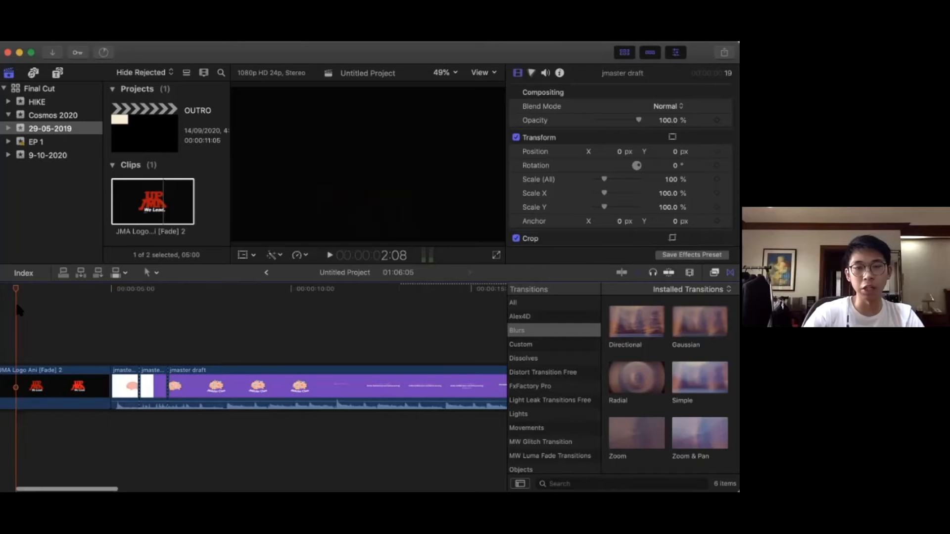
{"action": "key", "text": "space"}
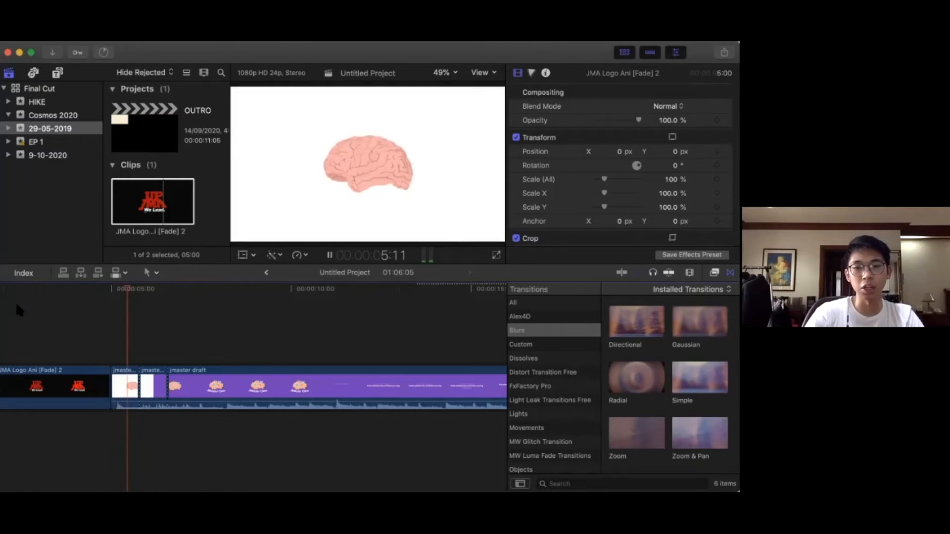
{"action": "key", "text": "space"}
Apply the Directional blur transition between the JMA Logo Ani [Fade] 2 clip and the first jmaster draft piece
{"action": "left_click", "coordinate": [700, 378]}
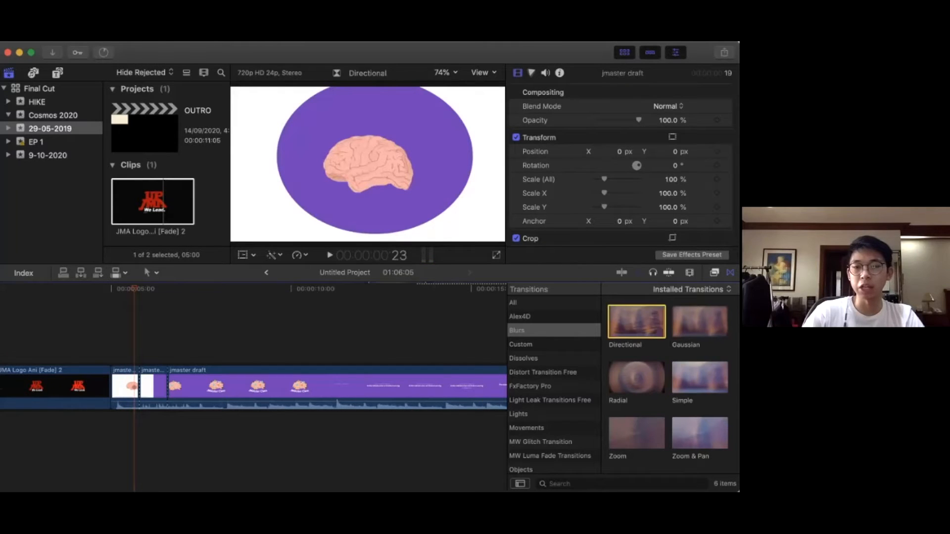
{"action": "left_click_drag", "start_coordinate": [636, 322], "coordinate": [110, 380]}
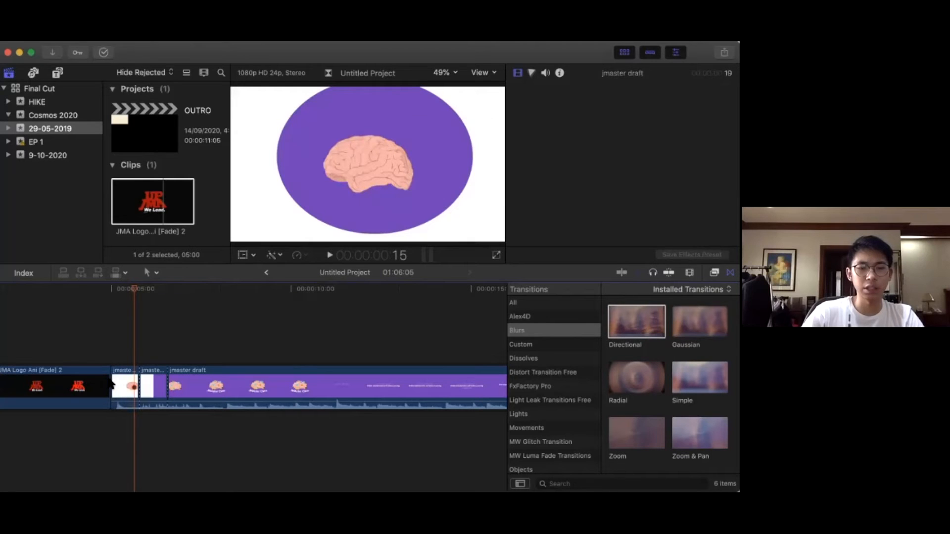
{"action": "left_click", "coordinate": [467, 218]}
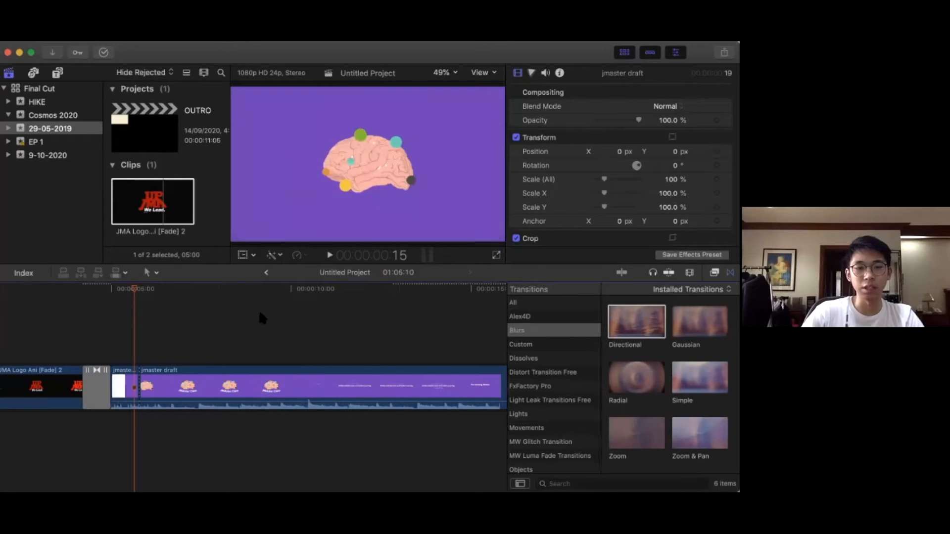
Play through the Directional transition from 3:17 and undo its insertion
{"action": "left_click", "coordinate": [65, 292]}
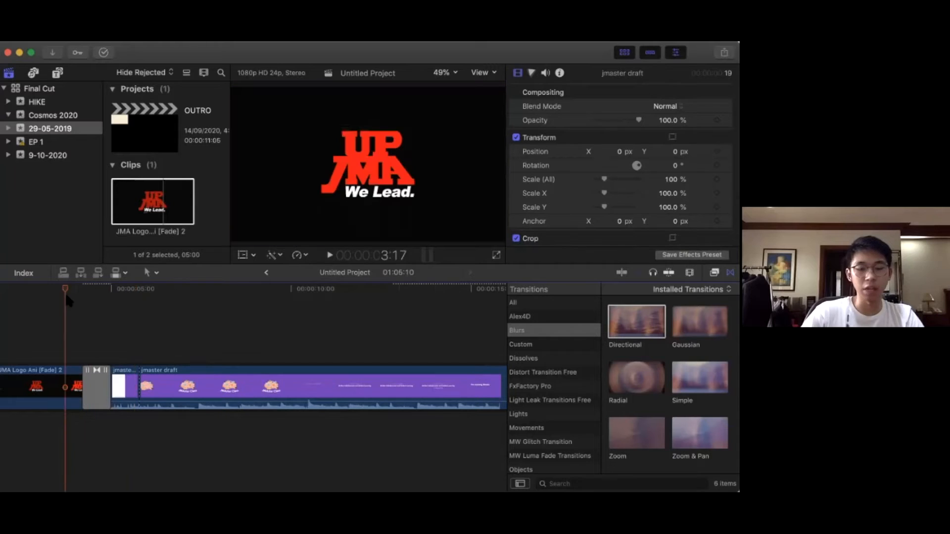
{"action": "key", "text": "space"}
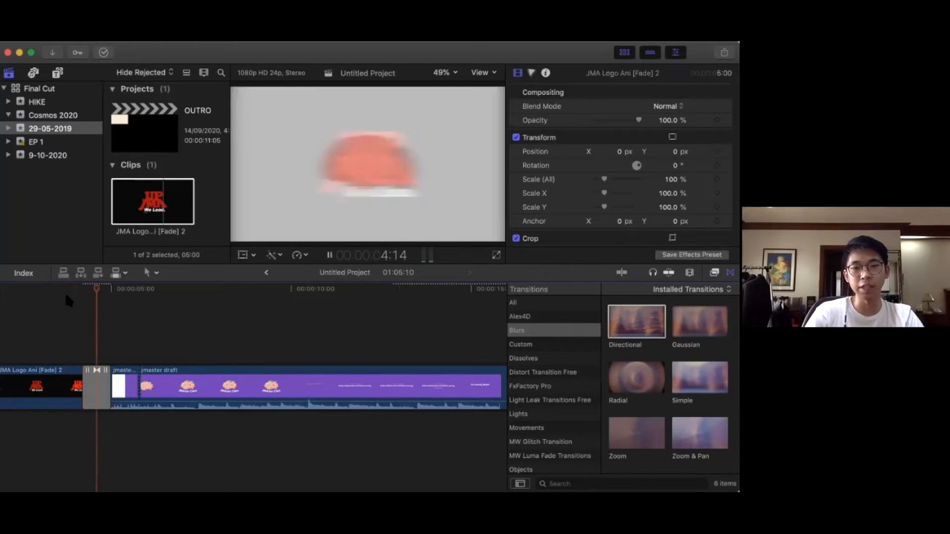
{"action": "key", "text": "space"}
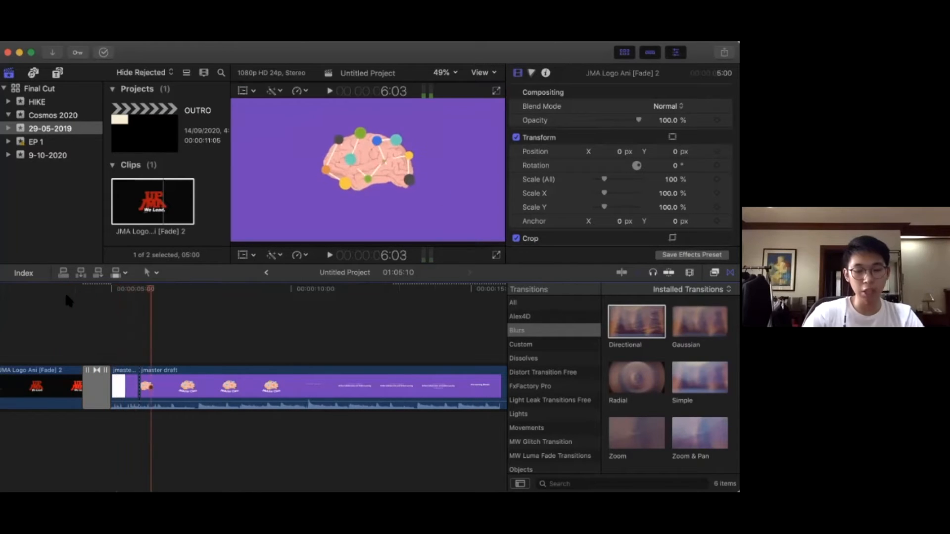
{"action": "key", "text": "super+z"}
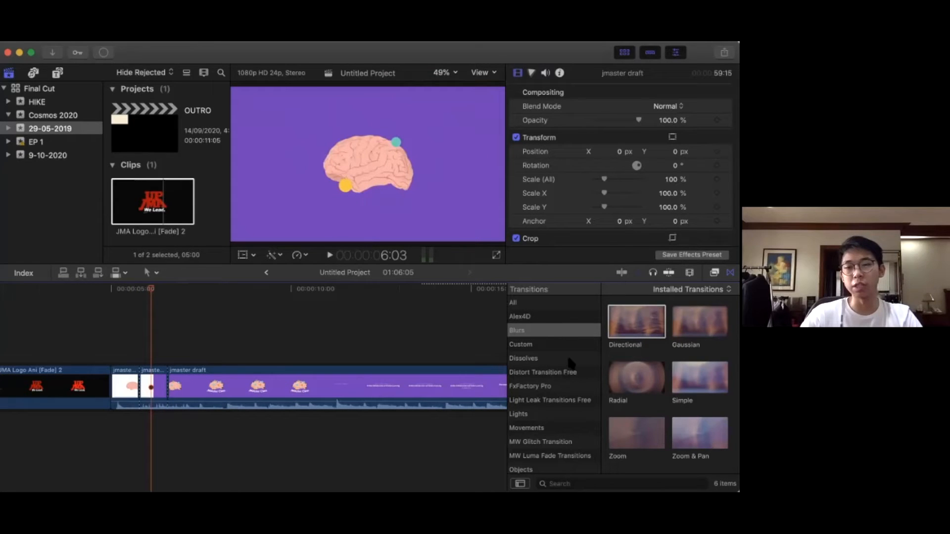
Apply the Cross Dissolve transition at the cut between the second and third jmaster draft pieces, and delete it again
{"action": "scroll", "coordinate": [548, 328], "scroll_direction": "up", "scroll_amount": 2}
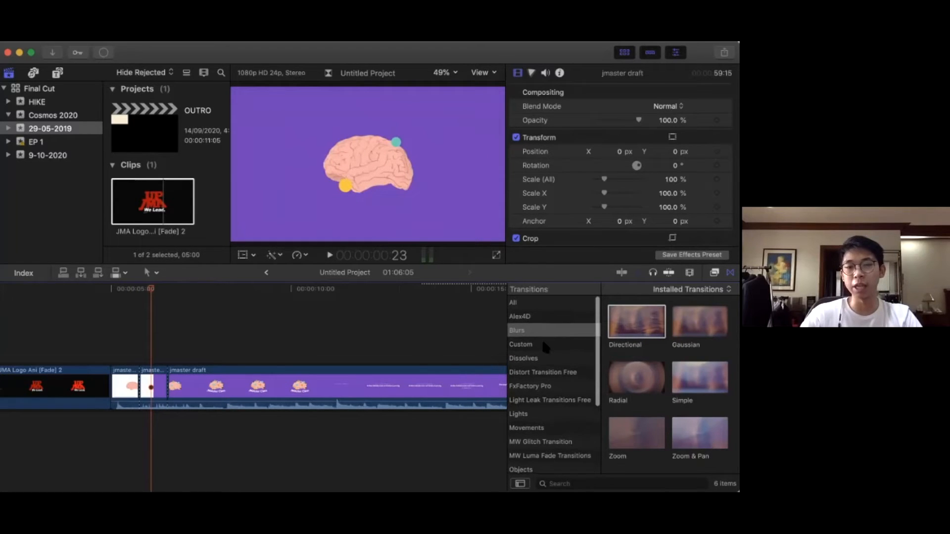
{"action": "left_click", "coordinate": [544, 349]}
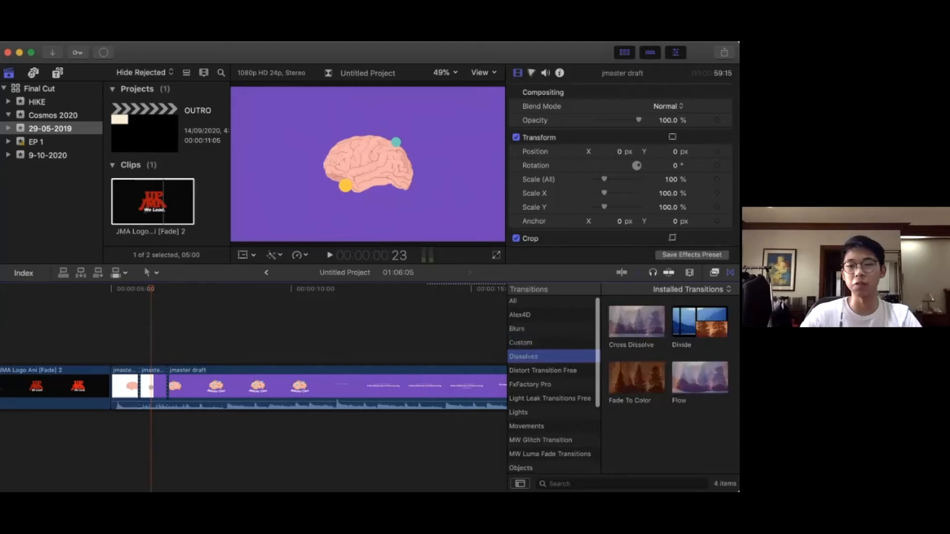
{"action": "left_click", "coordinate": [643, 321]}
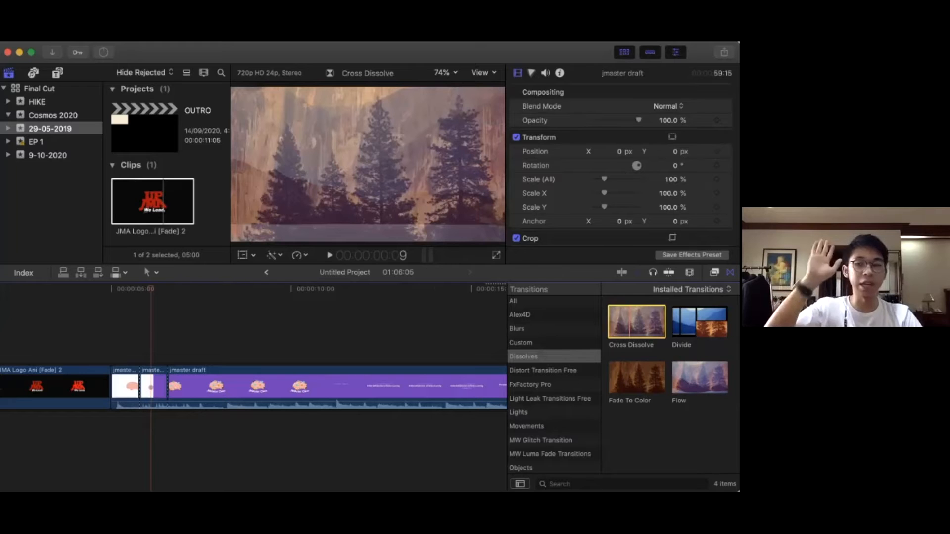
{"action": "mouse_move", "coordinate": [653, 322]}
{"action": "left_mouse_down"}
{"action": "mouse_move", "coordinate": [99, 391]}
{"action": "mouse_move", "coordinate": [168, 381]}
{"action": "left_mouse_up"}
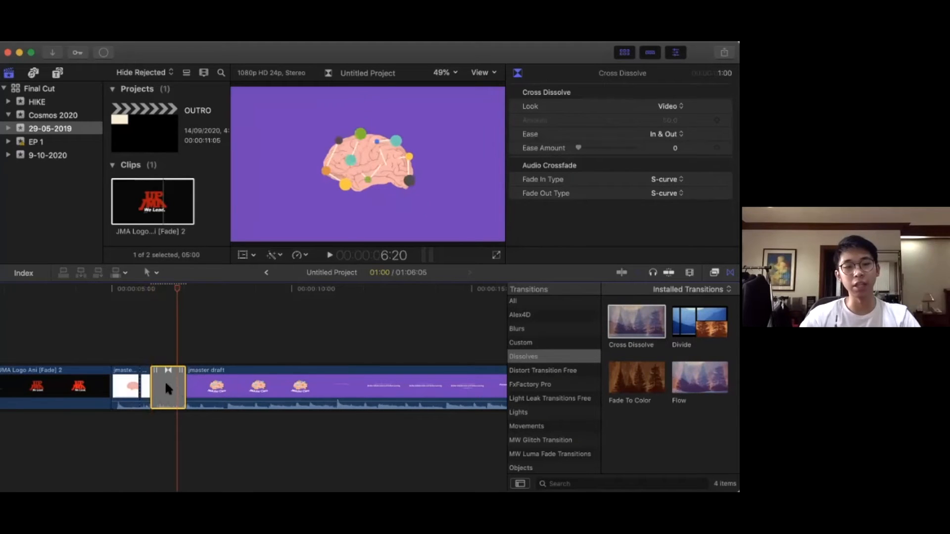
{"action": "key", "text": "Delete"}
Copy the JMA Logo Ani [Fade] 2 clip from the start to the end of the timeline, after the last jmaster draft piece
{"action": "scroll", "coordinate": [144, 386], "scroll_direction": "left", "scroll_amount": 3}
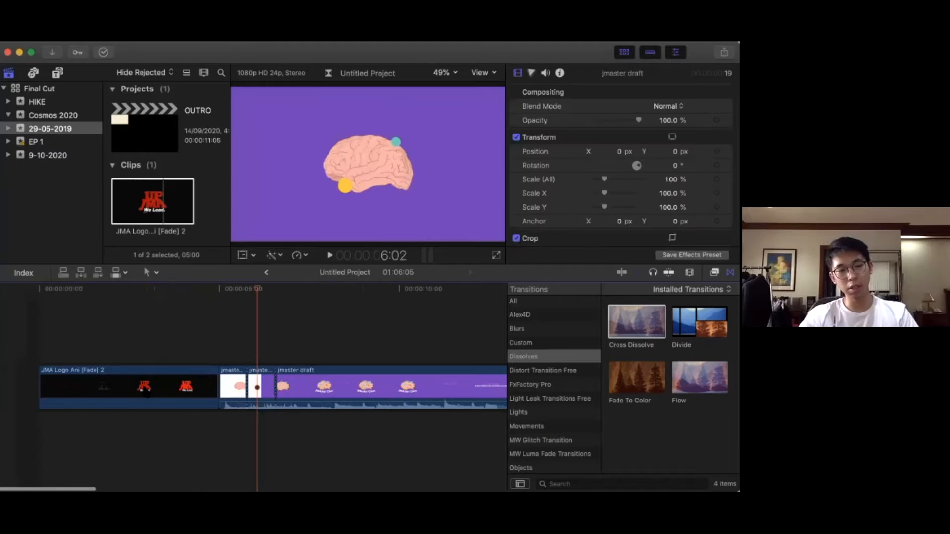
{"action": "left_click", "coordinate": [144, 387]}
{"action": "scroll", "coordinate": [420, 343], "scroll_direction": "right", "scroll_amount": 5}
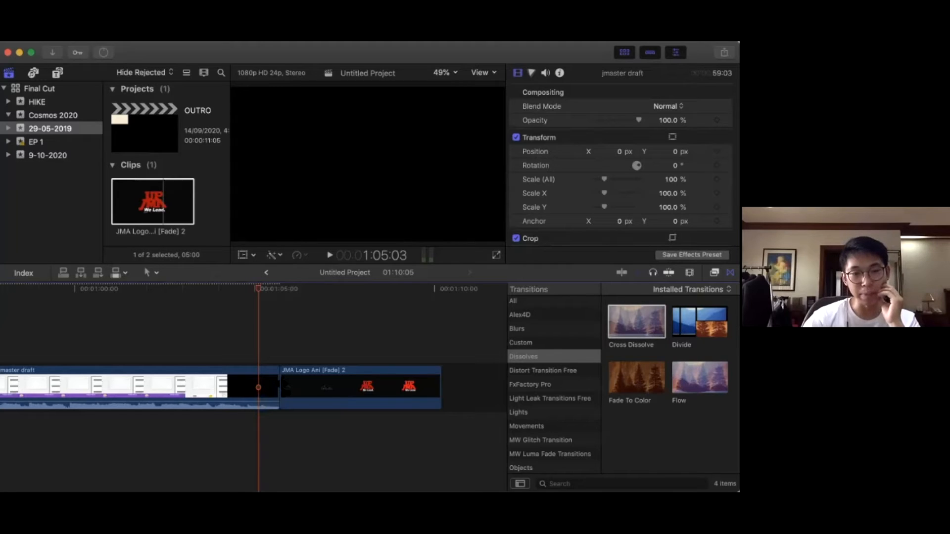
Cut the last jmaster draft piece about 2:09 before its end with the Blade tool and select the trailing part
{"action": "key", "text": "b"}
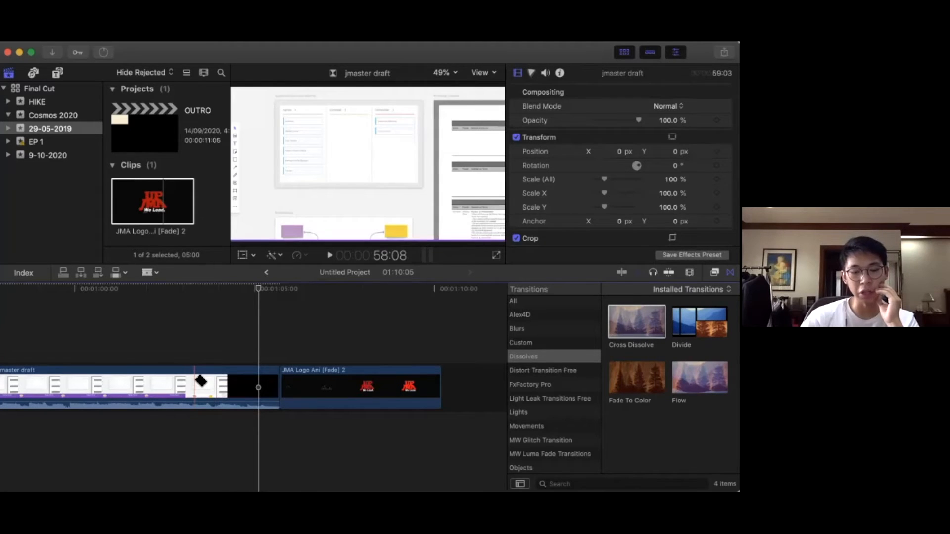
{"action": "left_click", "coordinate": [198, 381]}
{"action": "key", "text": "a"}
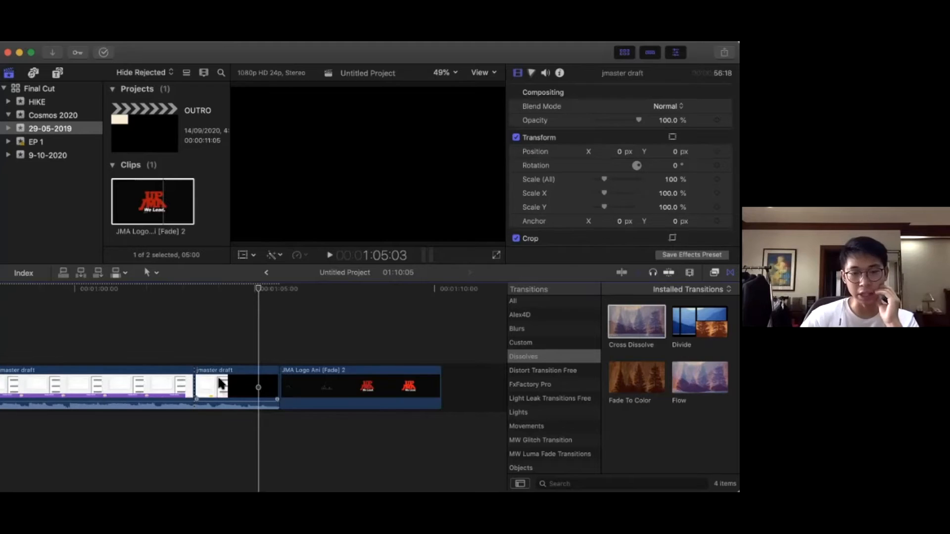
{"action": "left_click", "coordinate": [218, 383]}
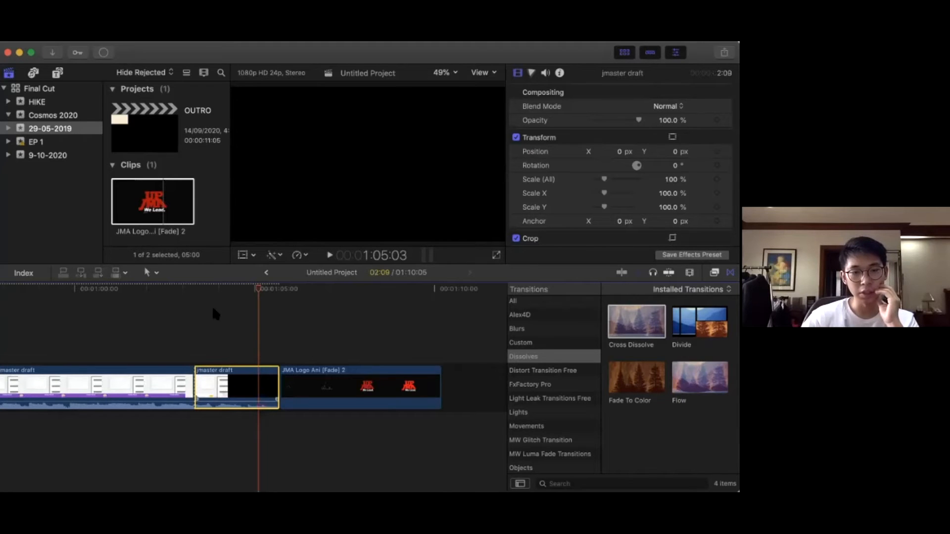
Delete the selected trailing jmaster draft part and place the playhead at 1:03:05, just before the closing logo clip
{"action": "key", "text": "Delete"}
{"action": "left_click", "coordinate": [197, 289]}
{"action": "left_click", "coordinate": [183, 289]}
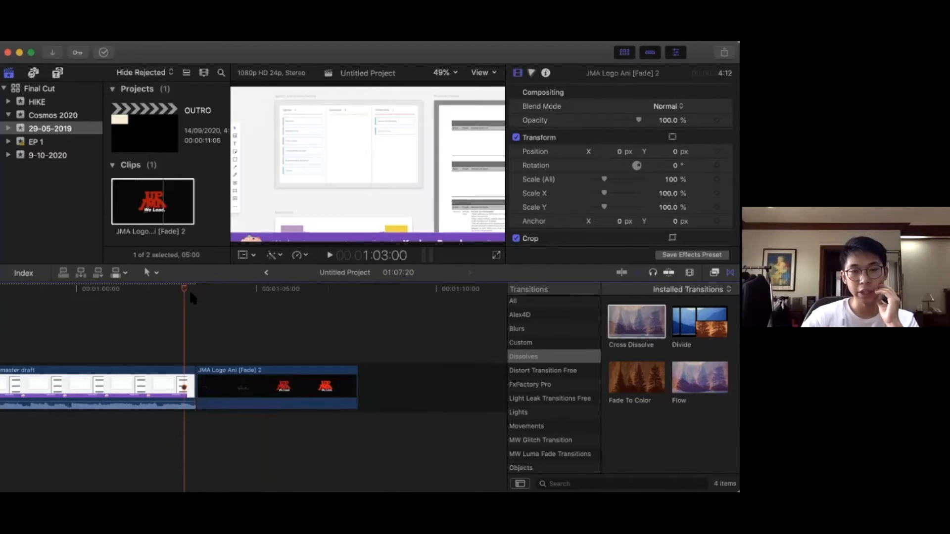
{"action": "left_click", "coordinate": [191, 291]}
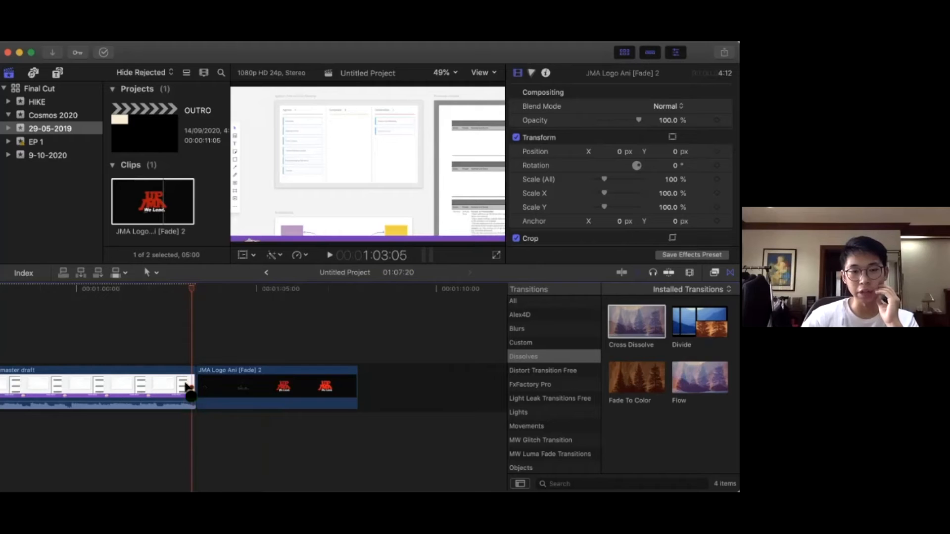
Try a Cross Dissolve between the last jmaster draft piece and the closing JMA logo clip, and delete it again
{"action": "left_click", "coordinate": [188, 388]}
{"action": "key", "text": "super+t"}
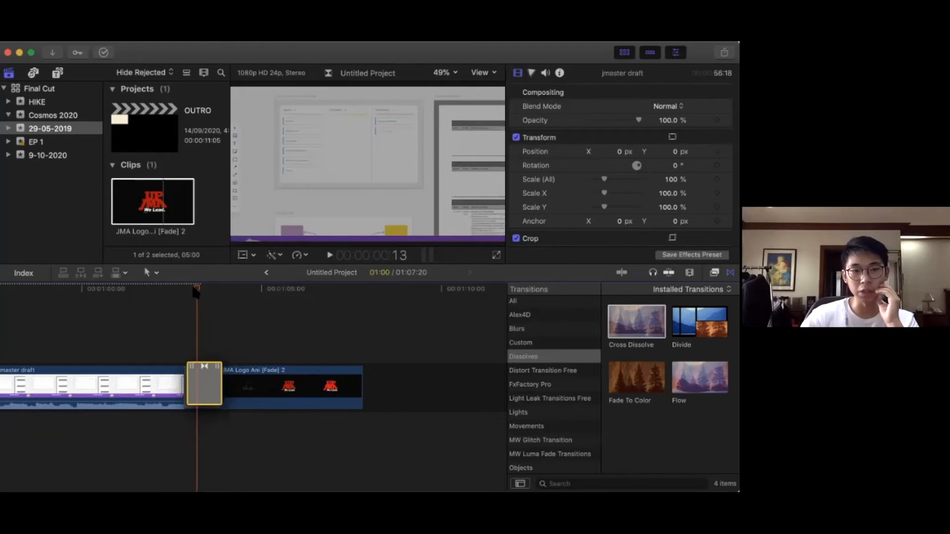
{"action": "left_click", "coordinate": [167, 289]}
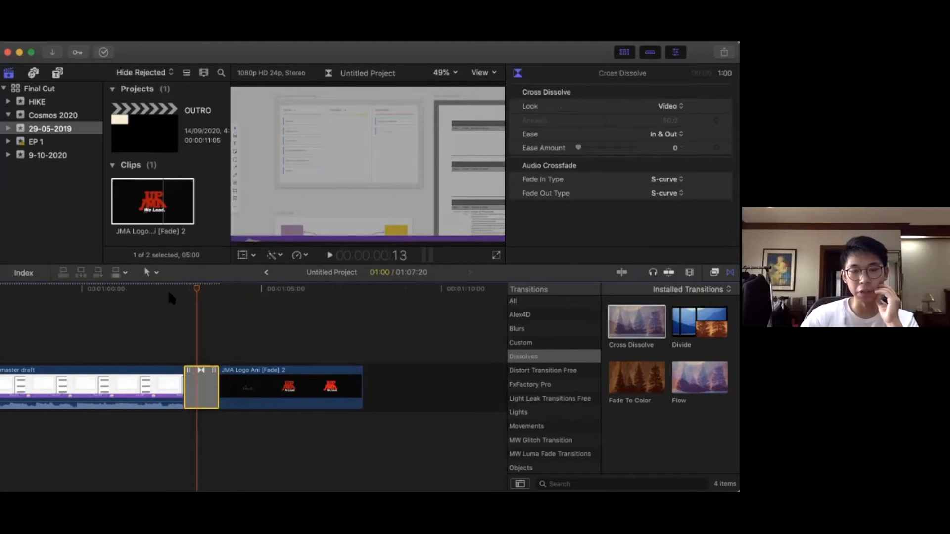
{"action": "key", "text": "space"}
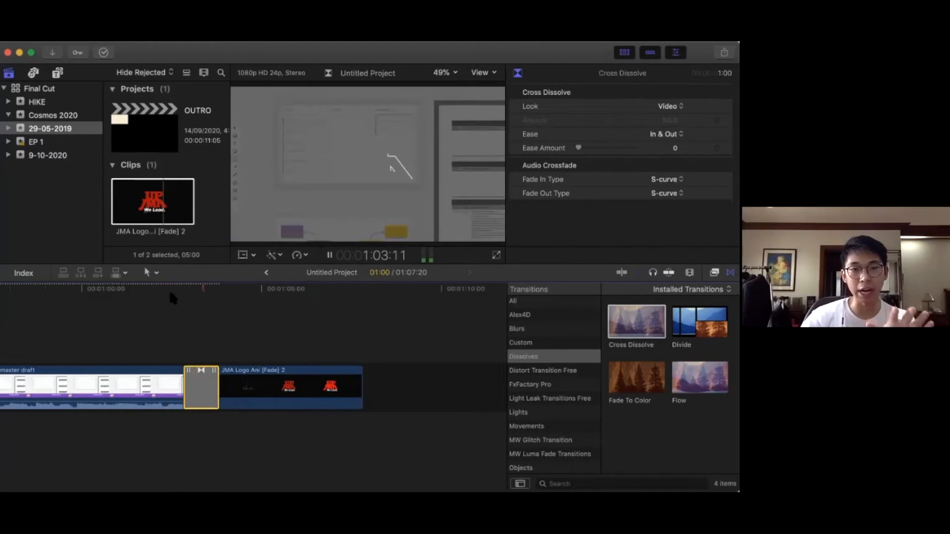
{"action": "key", "text": "space"}
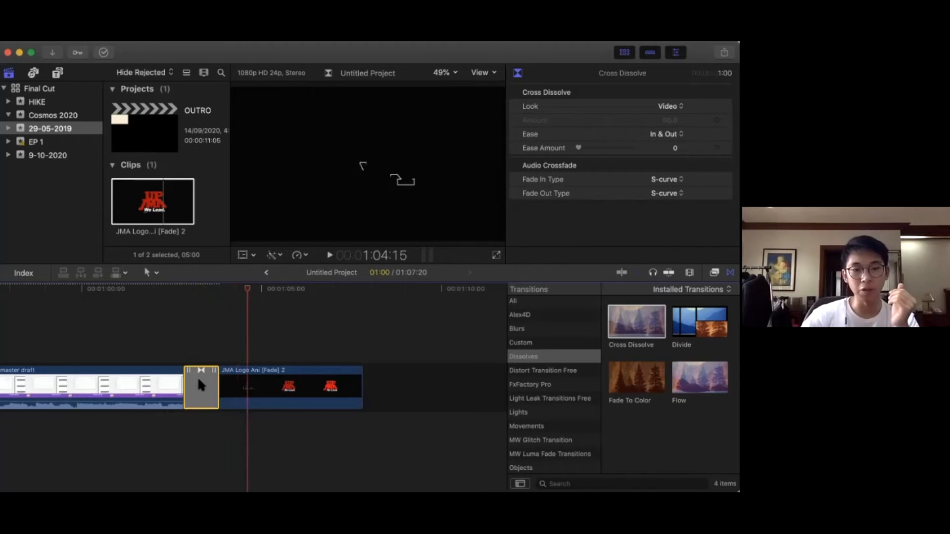
{"action": "key", "text": "Delete"}
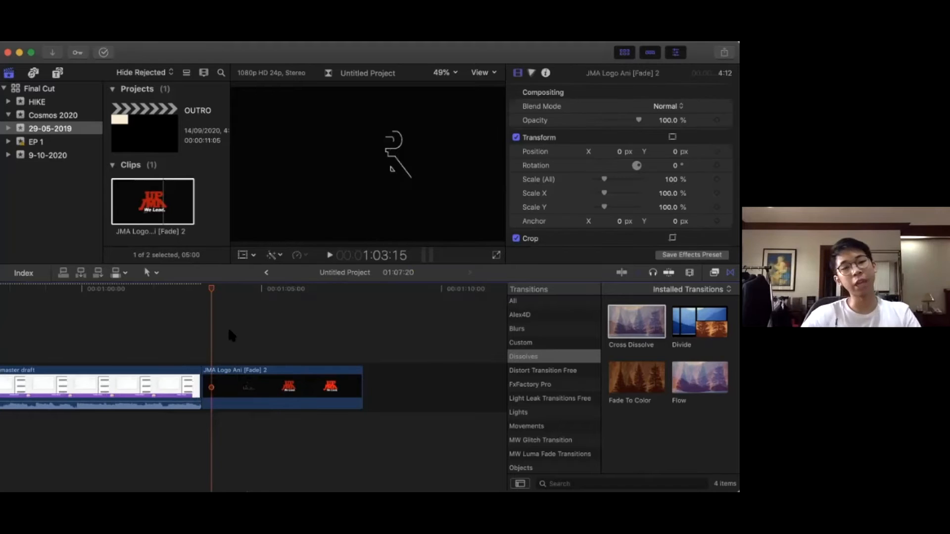
Show the Effects browser and the list of installed titles
{"action": "scroll", "coordinate": [236, 322], "scroll_direction": "left", "scroll_amount": 5}
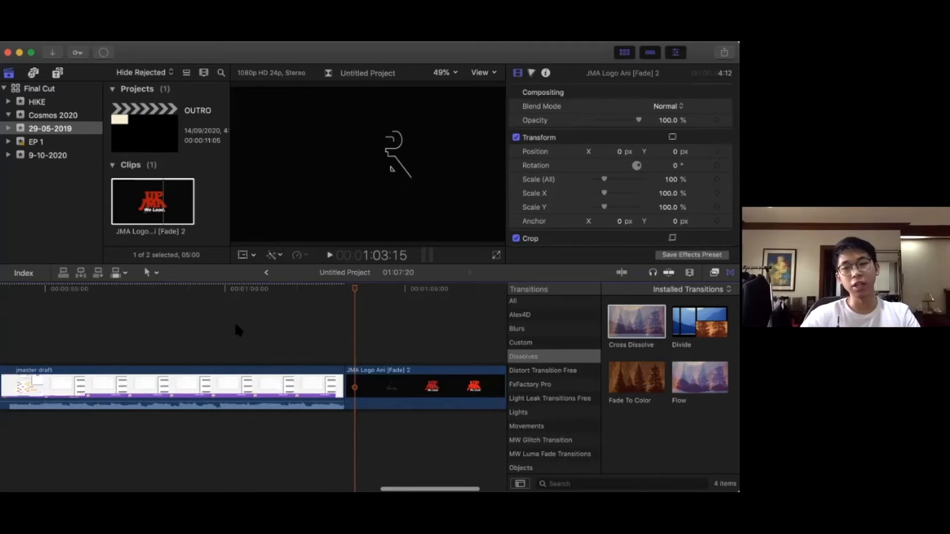
{"action": "scroll", "coordinate": [236, 327], "scroll_direction": "left", "scroll_amount": 10}
{"action": "scroll", "coordinate": [236, 326], "scroll_direction": "left", "scroll_amount": 5}
{"action": "key", "text": "super+5"}
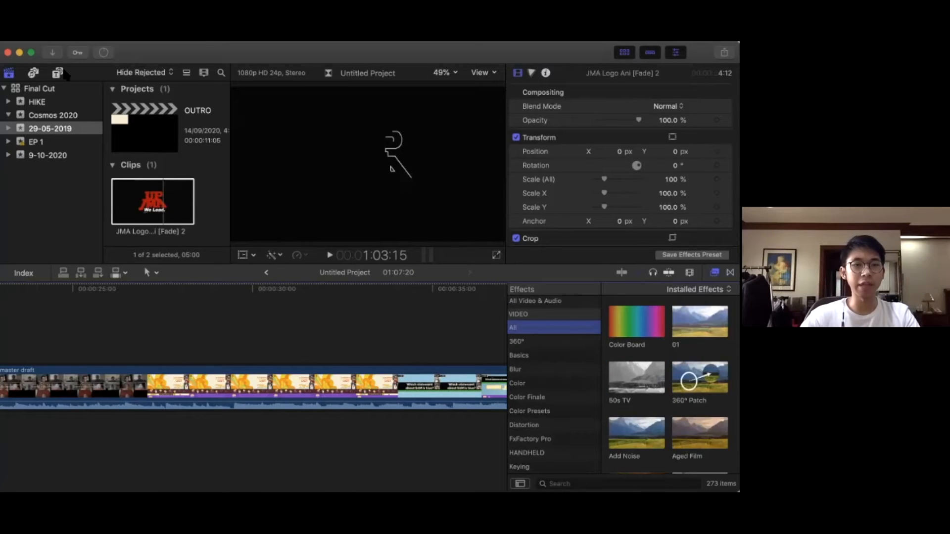
{"action": "left_click", "coordinate": [57, 73]}
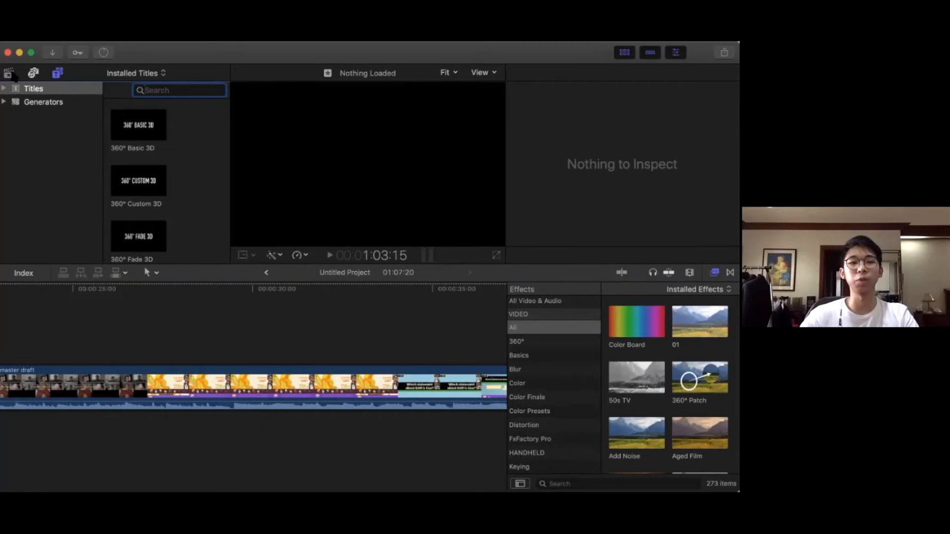
{"action": "key", "text": "super+1"}
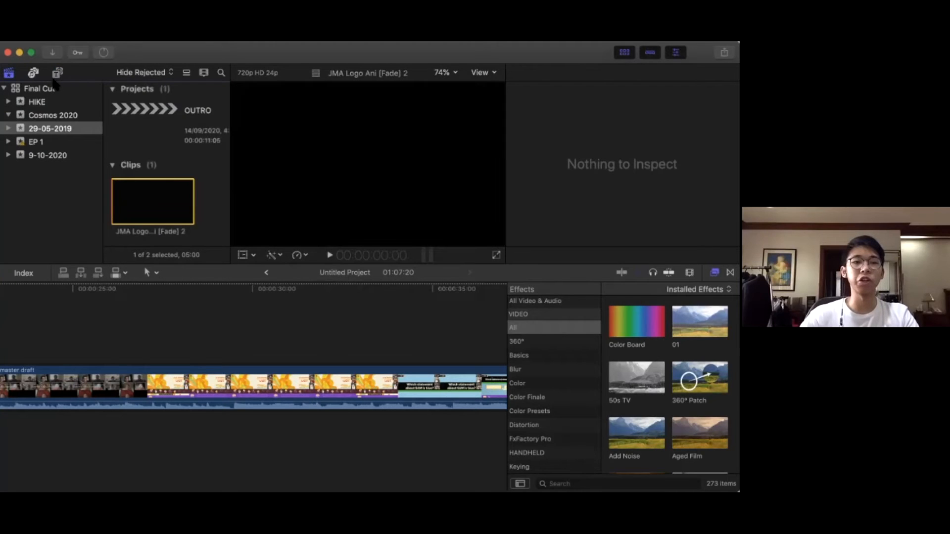
{"action": "key", "text": "alt+super+1"}
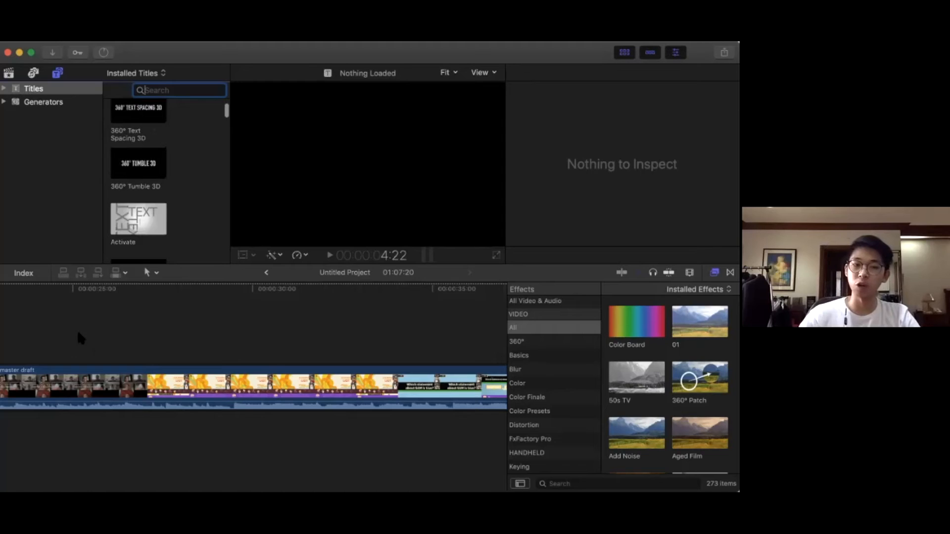
Move the playhead to 14:16, on the "Online Collaboration and Online Learning" title card of the jmaster draft clip
{"action": "scroll", "coordinate": [79, 328], "scroll_direction": "left", "scroll_amount": 10}
{"action": "scroll", "coordinate": [79, 329], "scroll_direction": "right", "scroll_amount": 10}
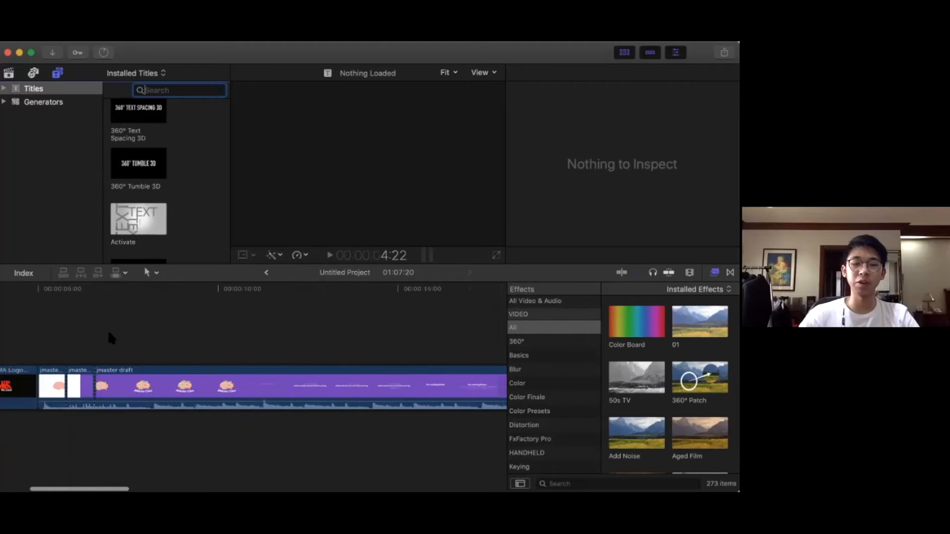
{"action": "left_click", "coordinate": [222, 323]}
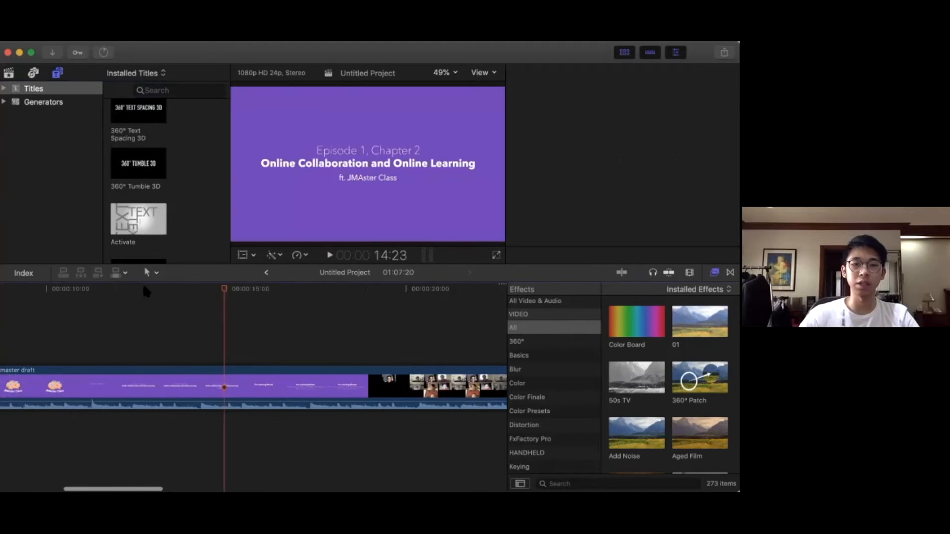
{"action": "scroll", "coordinate": [114, 291], "scroll_direction": "right", "scroll_amount": 3}
{"action": "left_click", "coordinate": [52, 289]}
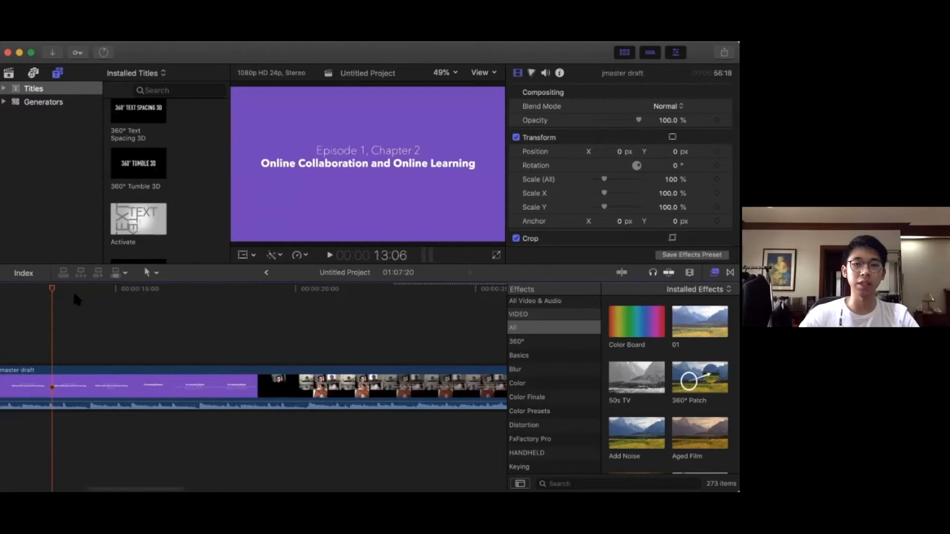
{"action": "scroll", "coordinate": [79, 290], "scroll_direction": "left", "scroll_amount": 2}
{"action": "left_click", "coordinate": [134, 288]}
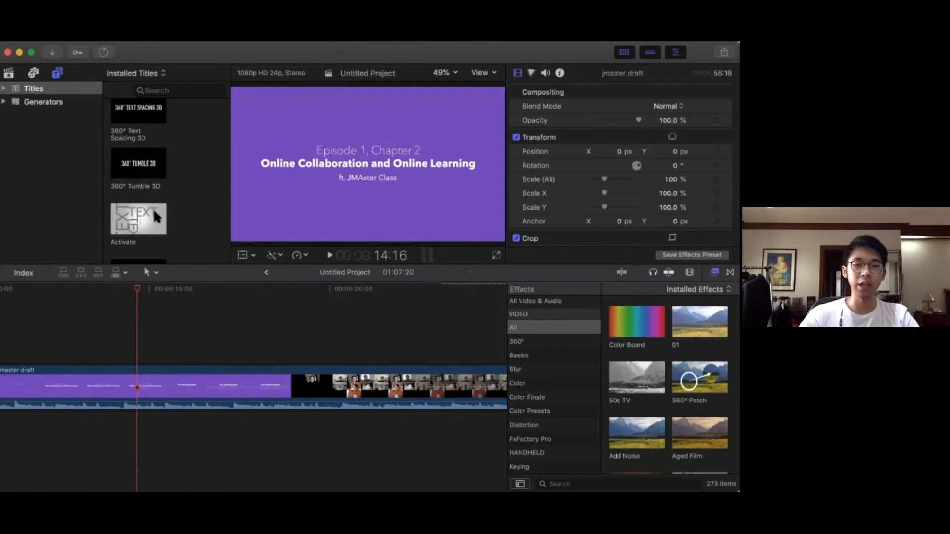
Add a Basic Title above the jmaster draft clip at the playhead and shorten it to 1:20
{"action": "scroll", "coordinate": [153, 209], "scroll_direction": "up", "scroll_amount": 5}
{"action": "scroll", "coordinate": [153, 178], "scroll_direction": "down", "scroll_amount": 3}
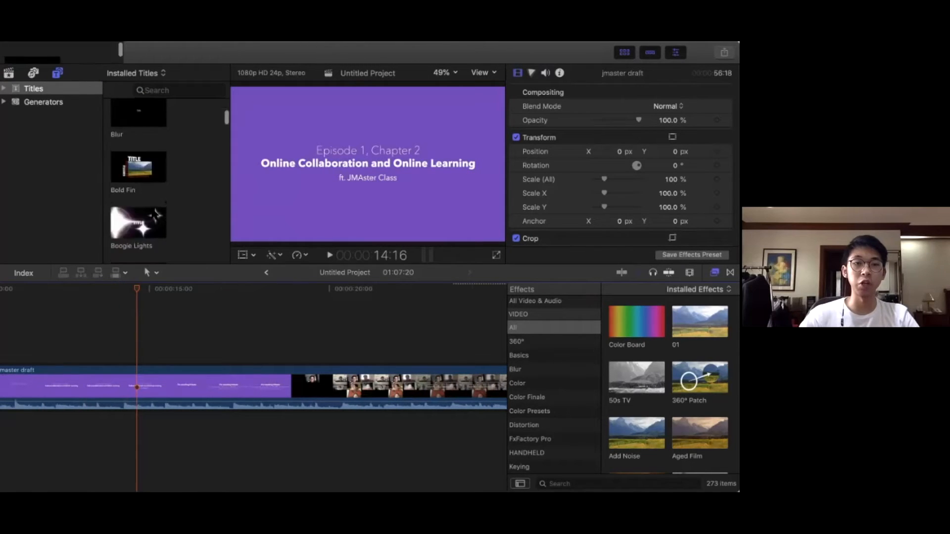
{"action": "scroll", "coordinate": [138, 178], "scroll_direction": "up", "scroll_amount": 2}
{"action": "left_click", "coordinate": [138, 176]}
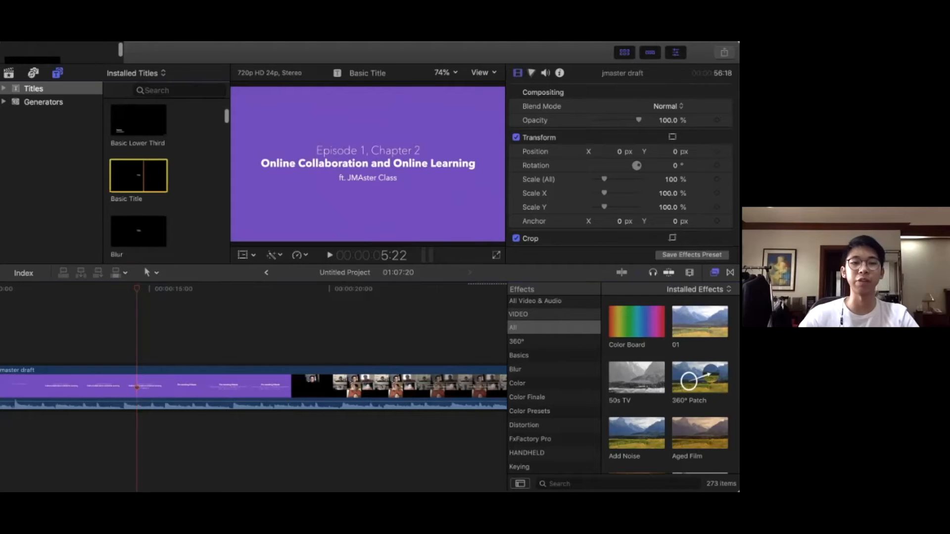
{"action": "left_click_drag", "start_coordinate": [141, 295], "coordinate": [139, 329]}
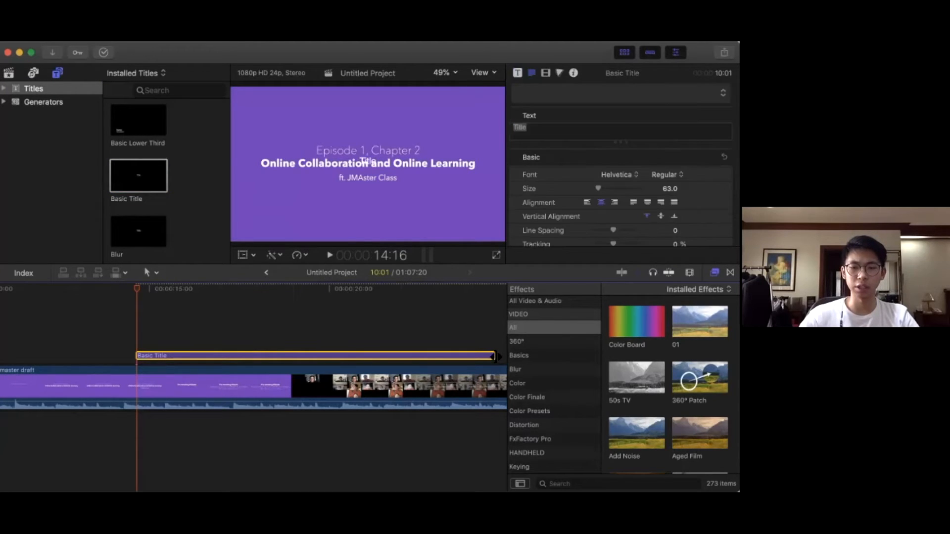
{"action": "left_click_drag", "start_coordinate": [493, 356], "coordinate": [203, 356]}
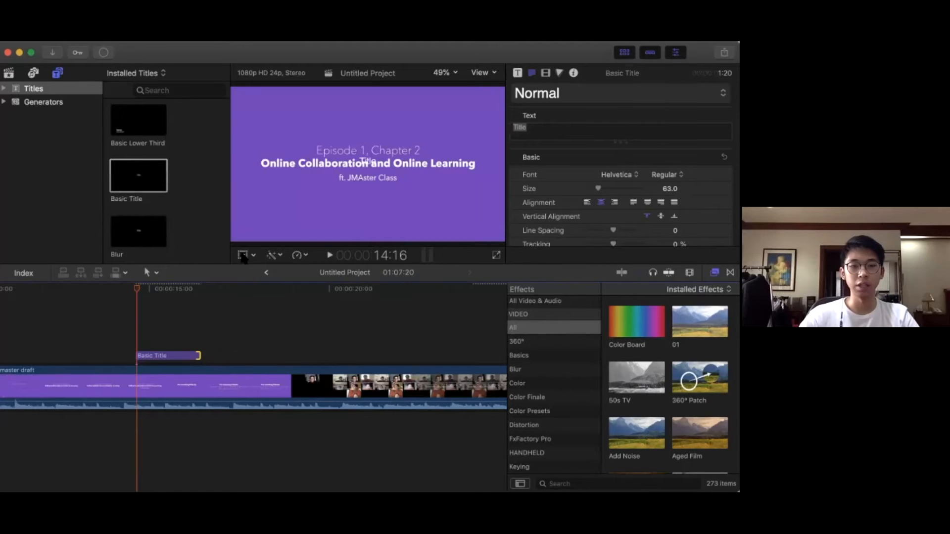
Place the title below the "ft. JMAster Class" line and change its text to "JMA rocks"
{"action": "left_click", "coordinate": [157, 358]}
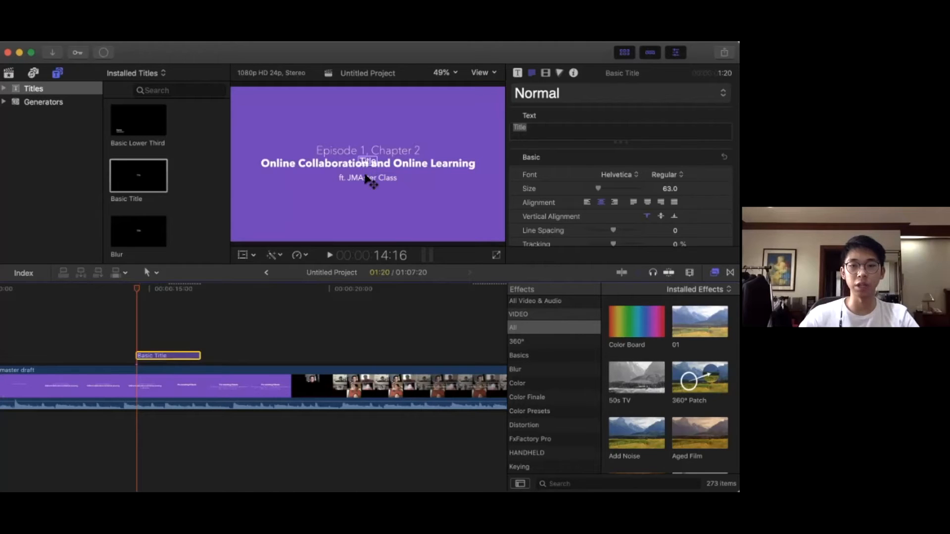
{"action": "left_click_drag", "start_coordinate": [365, 175], "coordinate": [365, 200]}
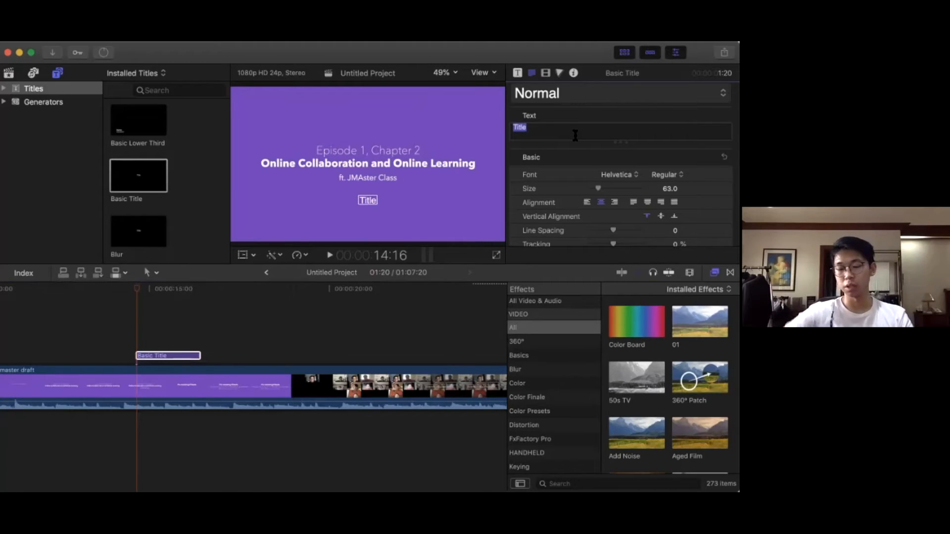
{"action": "key", "text": "BackSpace"}
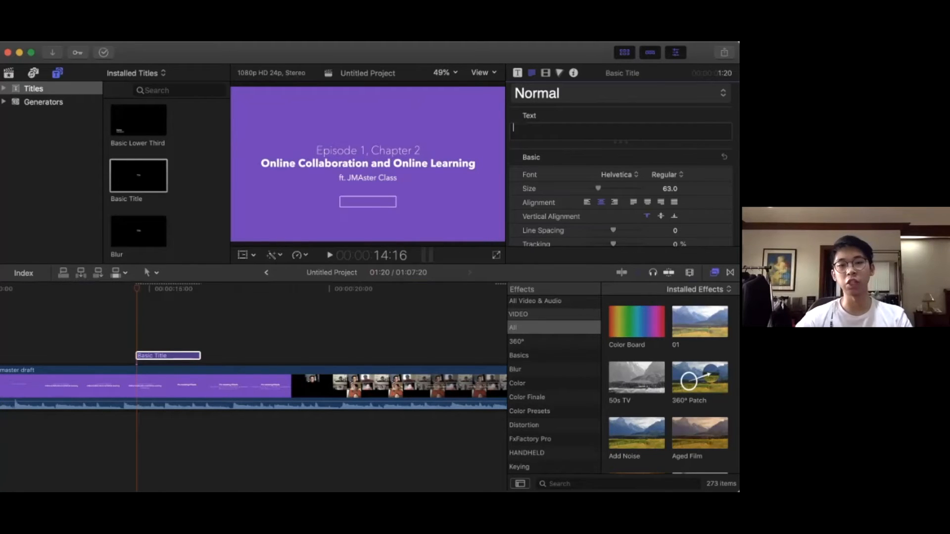
{"action": "type", "text": "JMA rocks"}
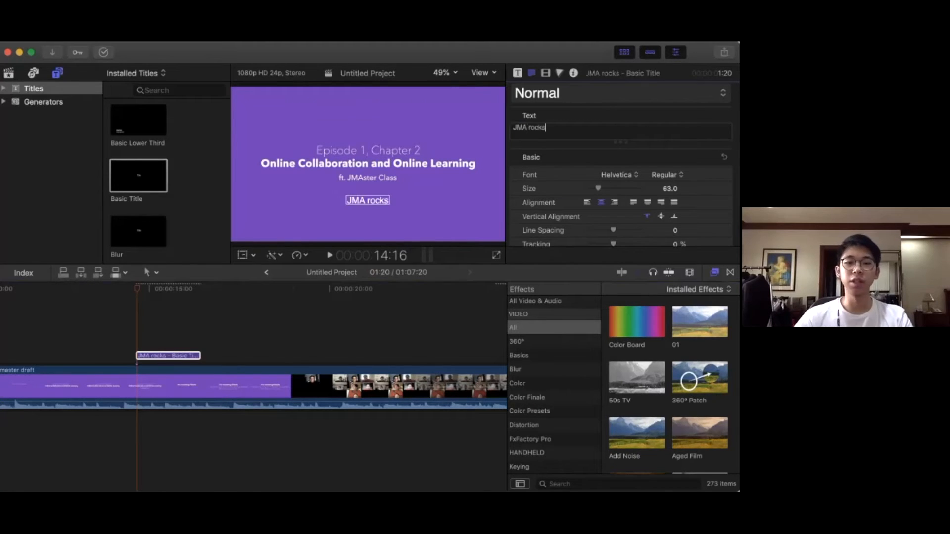
{"action": "left_click_drag", "start_coordinate": [379, 201], "coordinate": [376, 198]}
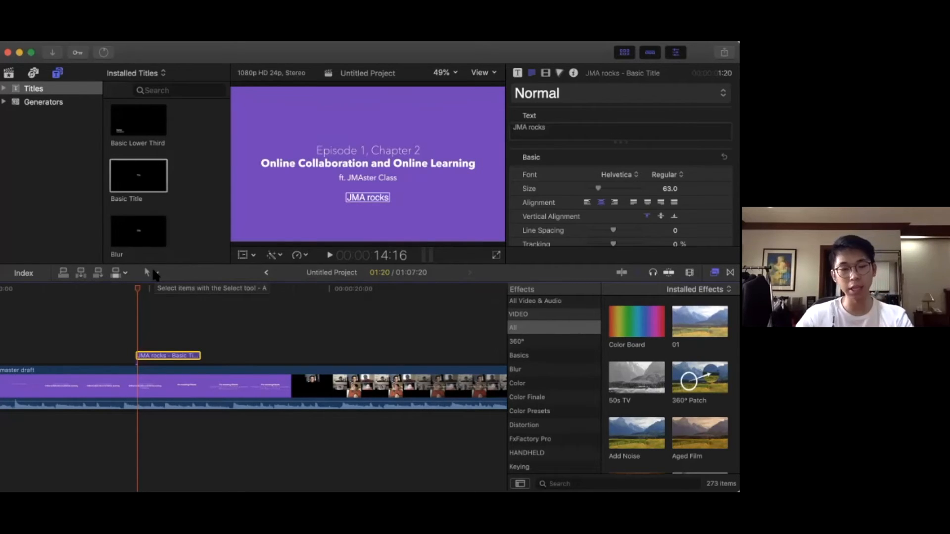
Try moving the JMA rocks title with and without snapping, and snap its start to the playhead at 14:07
{"action": "key", "text": "n"}
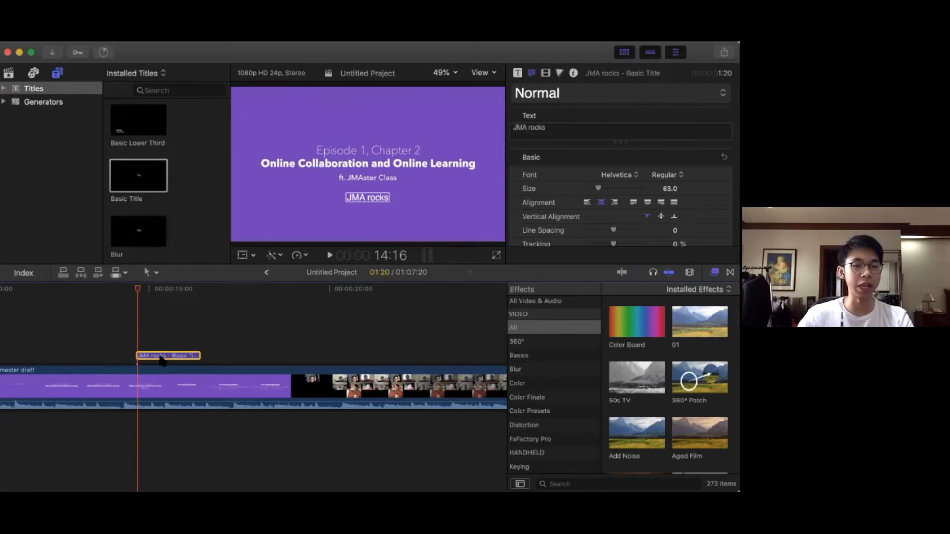
{"action": "left_click_drag", "start_coordinate": [163, 358], "coordinate": [152, 311]}
{"action": "mouse_move", "coordinate": [157, 356]}
{"action": "left_mouse_down"}
{"action": "mouse_move", "coordinate": [204, 341]}
{"action": "mouse_move", "coordinate": [163, 336]}
{"action": "mouse_move", "coordinate": [157, 322]}
{"action": "mouse_move", "coordinate": [167, 345]}
{"action": "mouse_move", "coordinate": [135, 292]}
{"action": "left_mouse_up"}
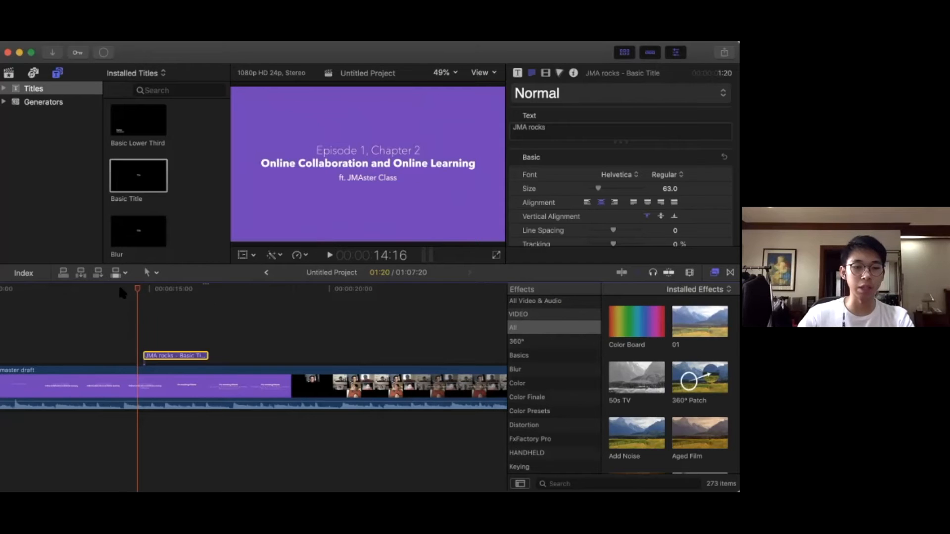
{"action": "left_click", "coordinate": [120, 291]}
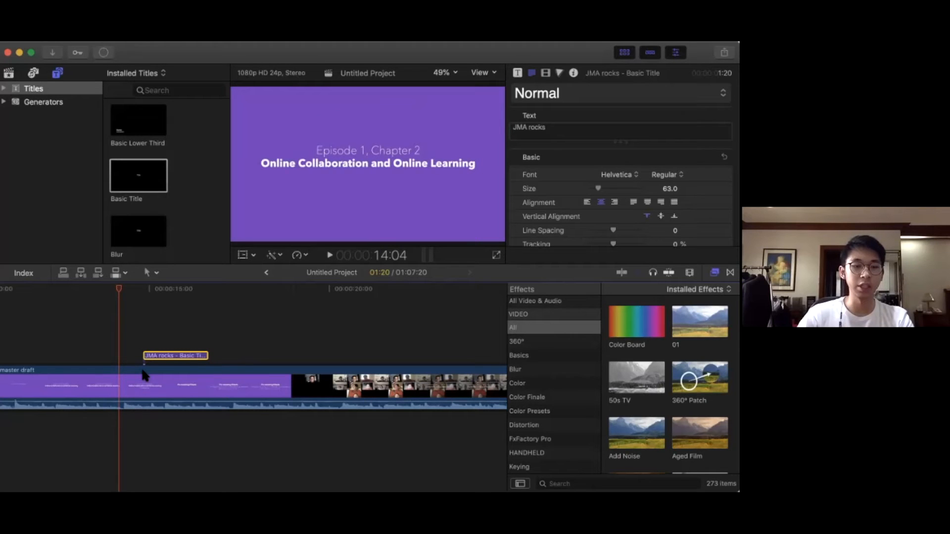
{"action": "left_click", "coordinate": [143, 291]}
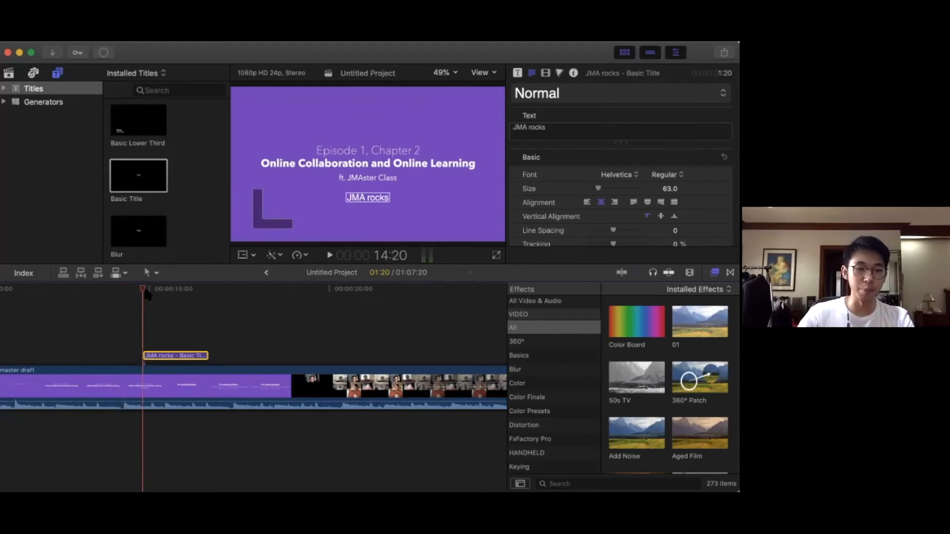
{"action": "left_click", "coordinate": [123, 289]}
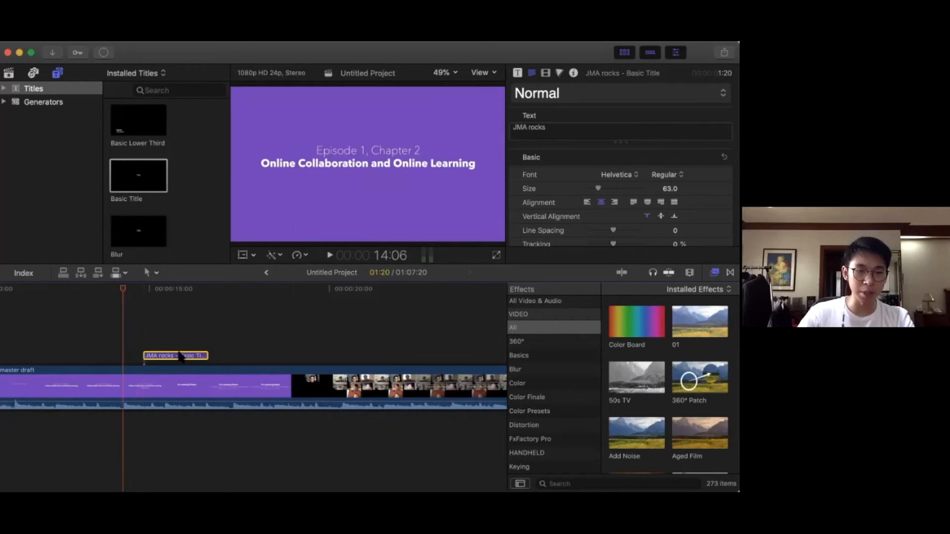
{"action": "mouse_move", "coordinate": [182, 359]}
{"action": "left_mouse_down"}
{"action": "mouse_move", "coordinate": [166, 358]}
{"action": "mouse_move", "coordinate": [183, 357]}
{"action": "mouse_move", "coordinate": [175, 356]}
{"action": "left_mouse_up"}
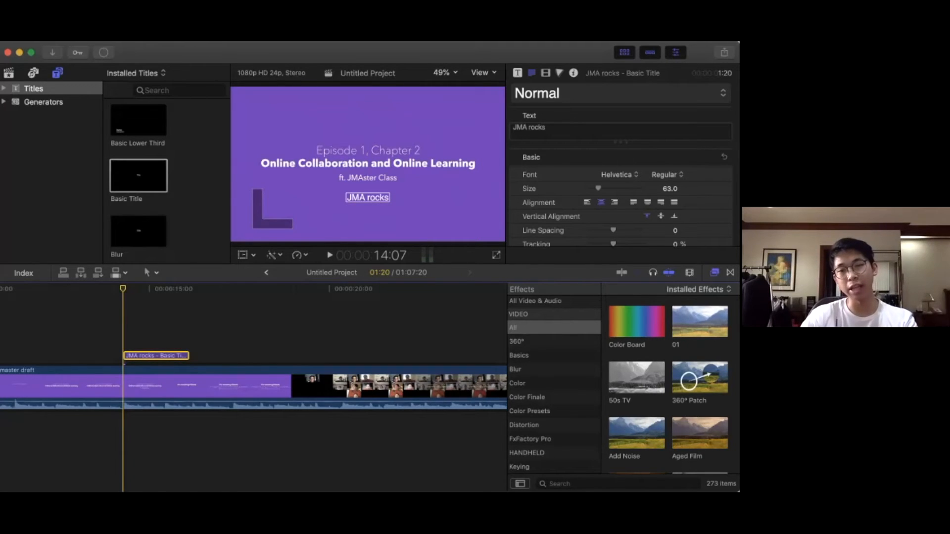
Apply the Lens Flare transition from the Lights category to both ends of the JMA rocks title
{"action": "key", "text": "ctrl+super+5"}
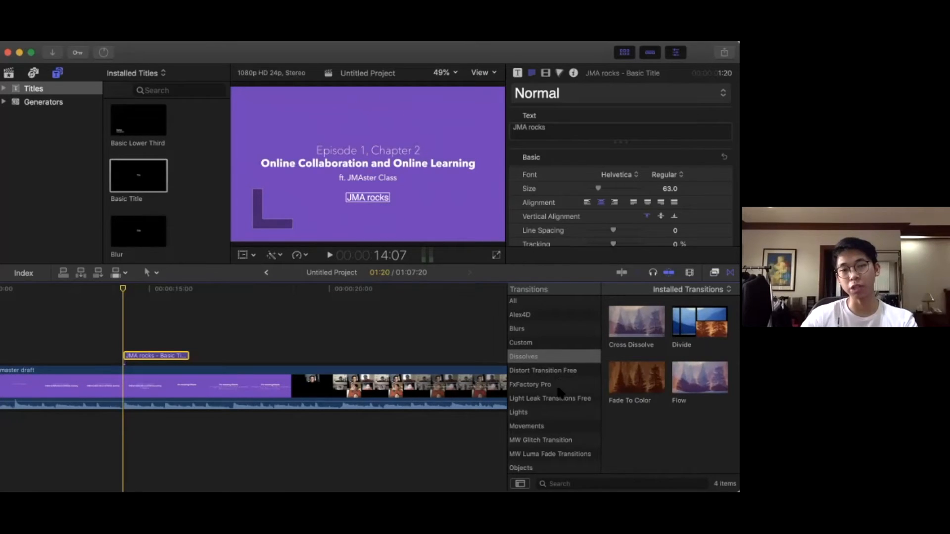
{"action": "scroll", "coordinate": [559, 392], "scroll_direction": "down", "scroll_amount": 3}
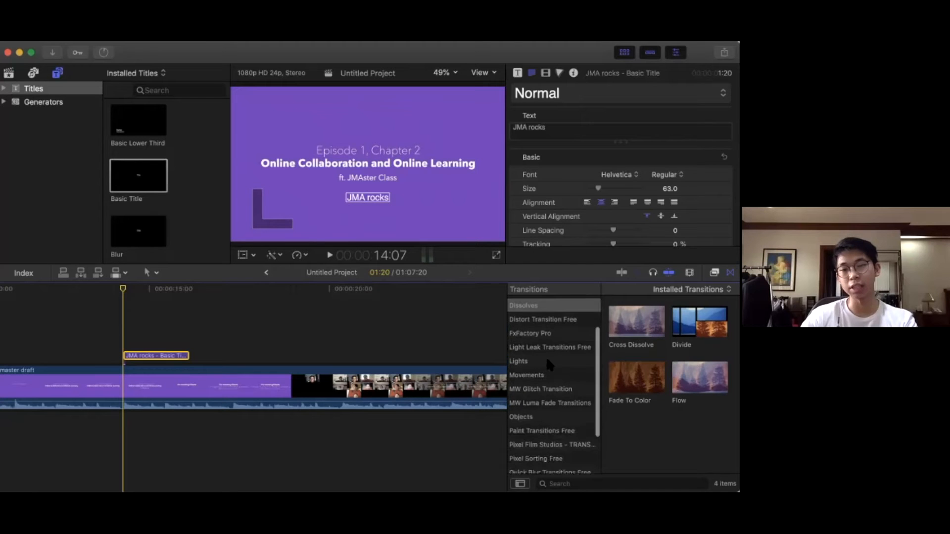
{"action": "left_click", "coordinate": [545, 360]}
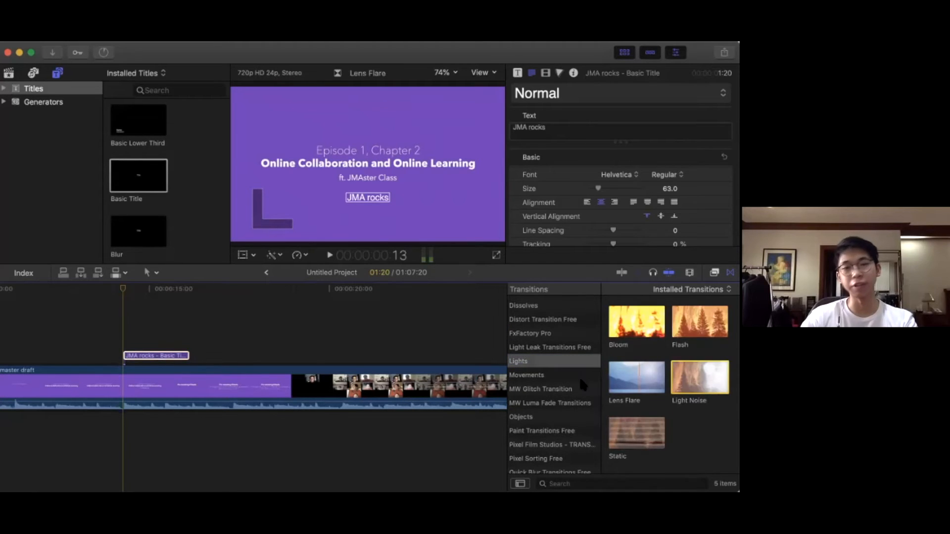
{"action": "left_click", "coordinate": [156, 356]}
{"action": "left_click_drag", "start_coordinate": [154, 356], "coordinate": [158, 356]}
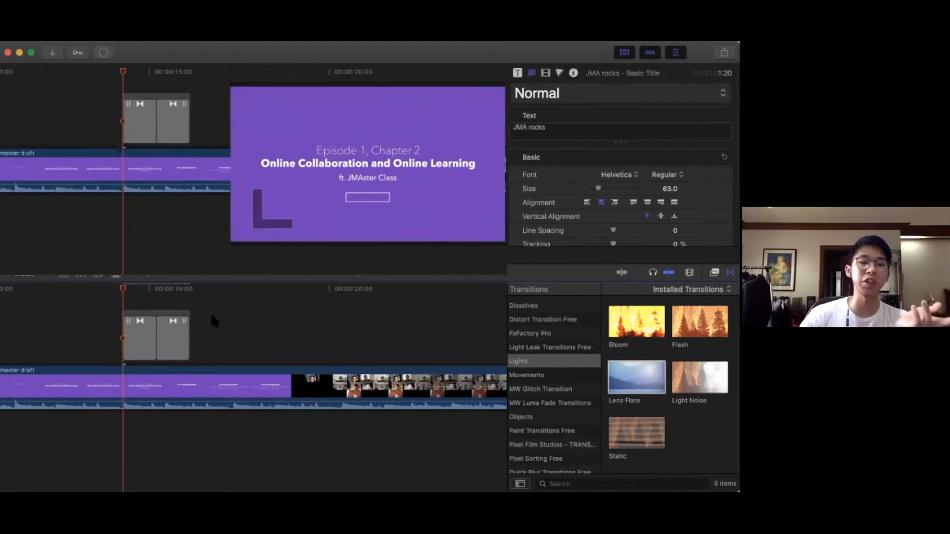
Shorten the Lens Flare transition at the start of the JMA rocks title to 12 frames and play the title
{"action": "left_click", "coordinate": [156, 333]}
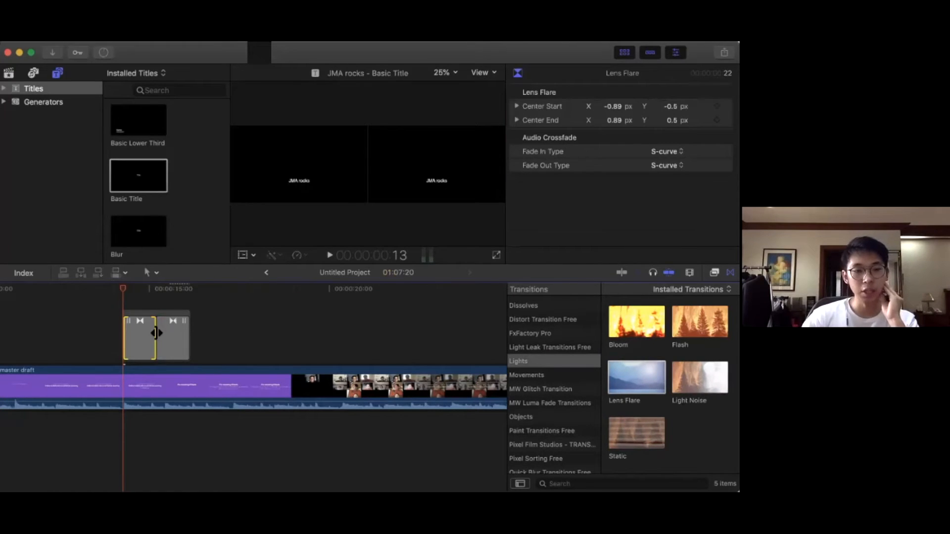
{"action": "left_click_drag", "start_coordinate": [156, 333], "coordinate": [150, 333]}
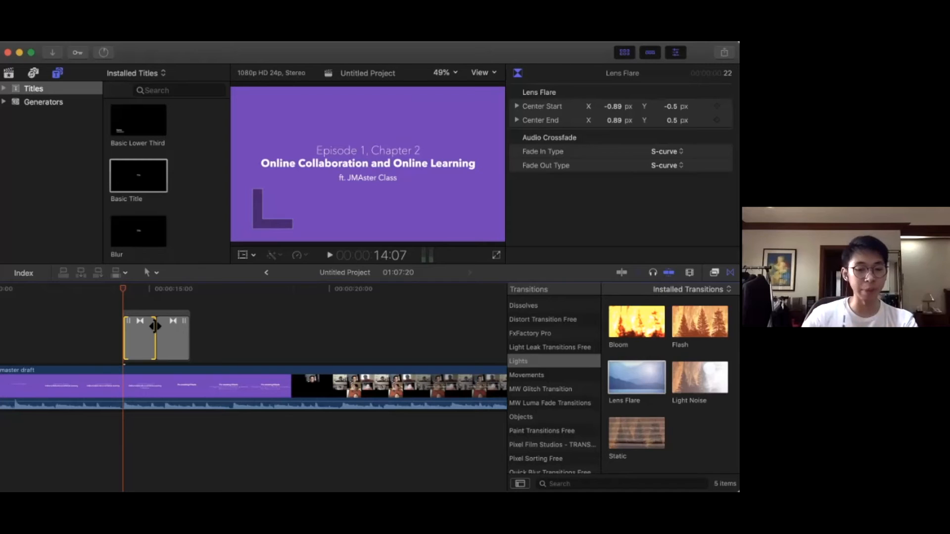
{"action": "mouse_move", "coordinate": [154, 326]}
{"action": "left_mouse_down"}
{"action": "mouse_move", "coordinate": [137, 328]}
{"action": "mouse_move", "coordinate": [150, 328]}
{"action": "left_mouse_up"}
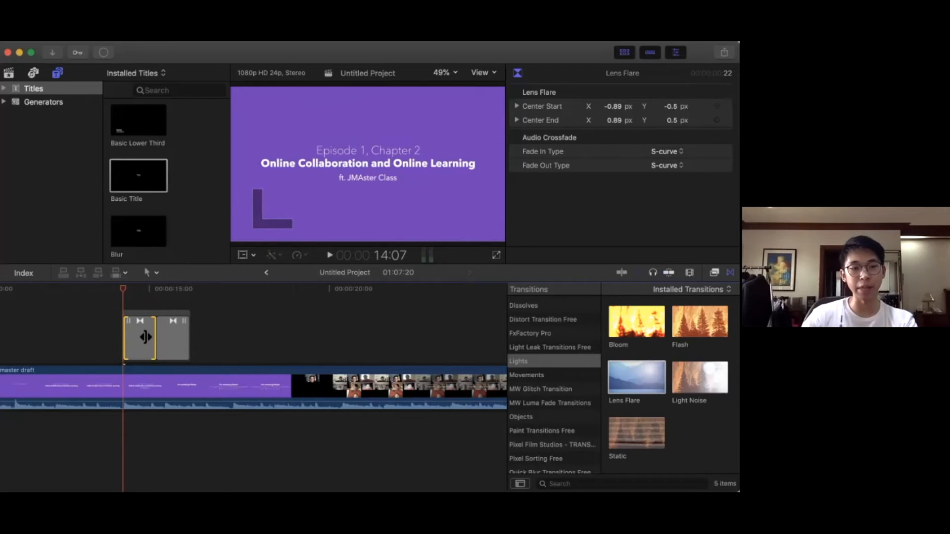
{"action": "left_click_drag", "start_coordinate": [146, 337], "coordinate": [130, 312]}
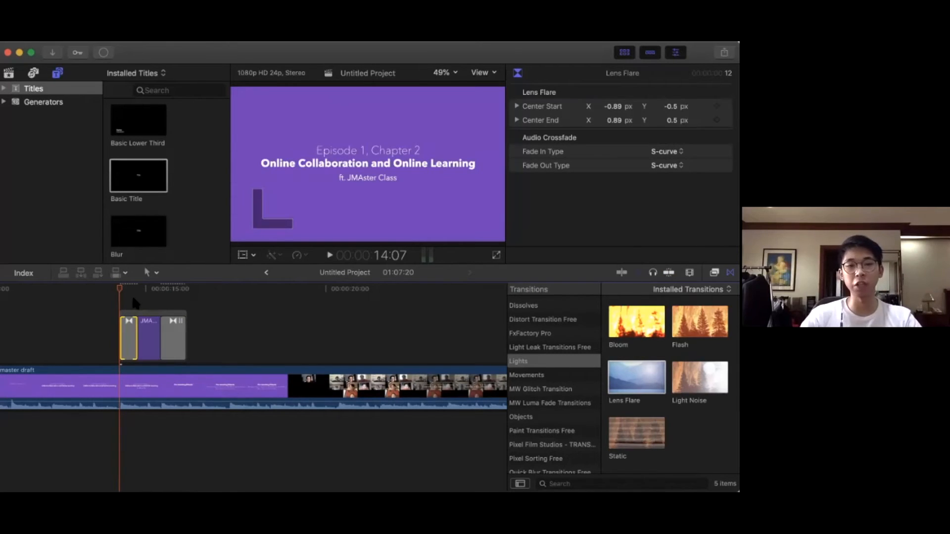
{"action": "key", "text": "space"}
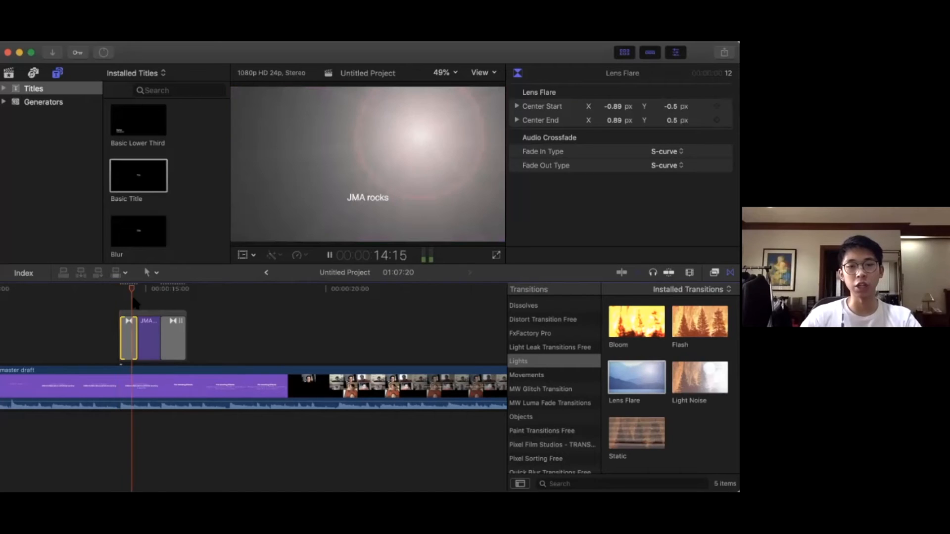
{"action": "key", "text": "space"}
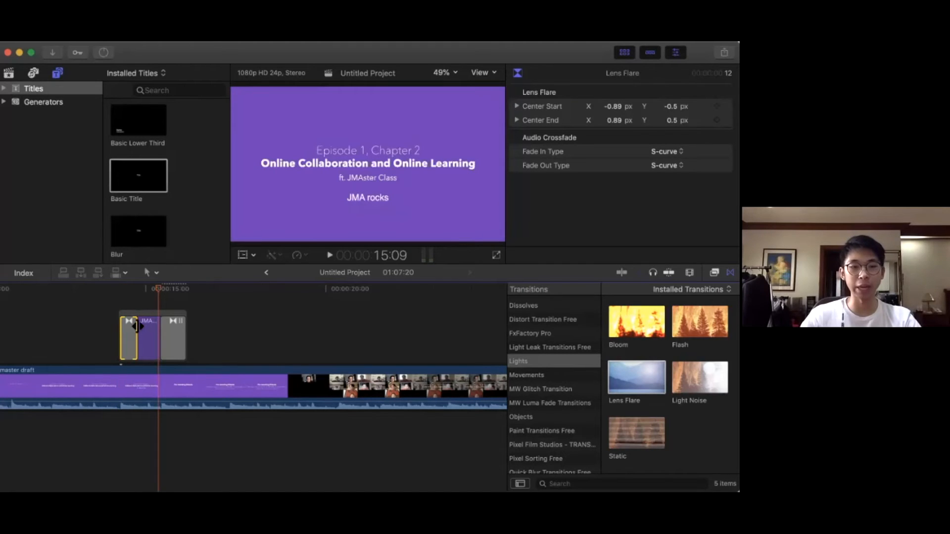
Lengthen the title's opening Lens Flare transition to 1:03 and play the result
{"action": "key", "text": "super+z"}
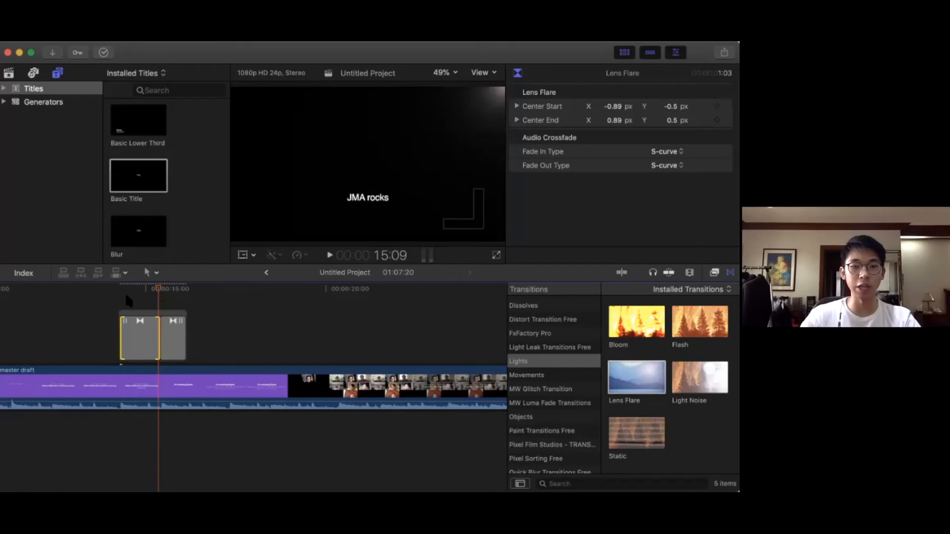
{"action": "left_click", "coordinate": [125, 297]}
{"action": "key", "text": "space"}
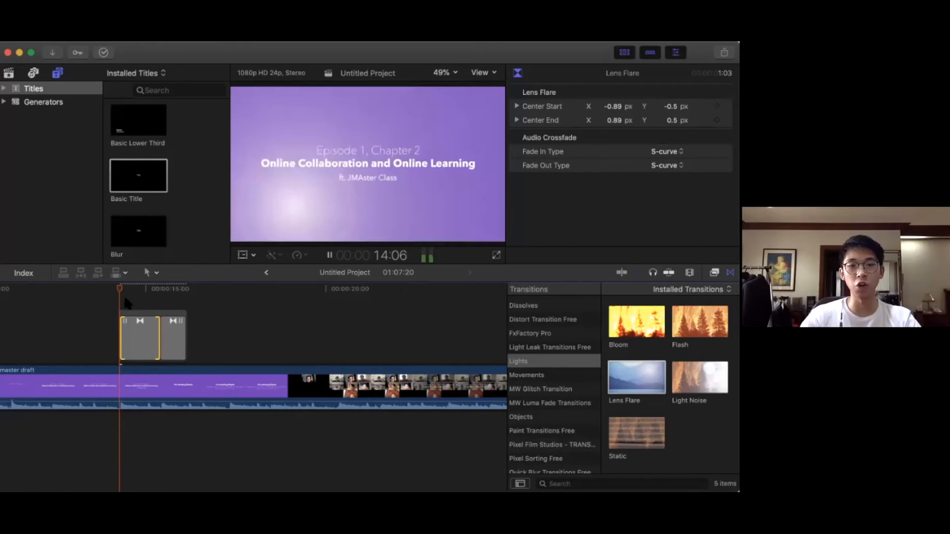
{"action": "key", "text": "space"}
Remove the Lens Flare transitions from both ends of the JMA rocks title and place the playhead at 14:13
{"action": "key", "text": "super+z"}
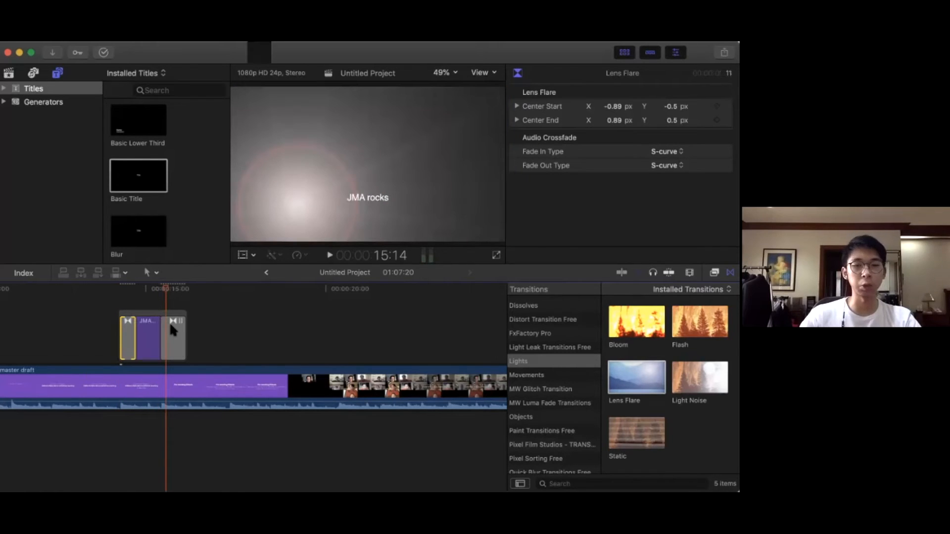
{"action": "key", "text": "super+z"}
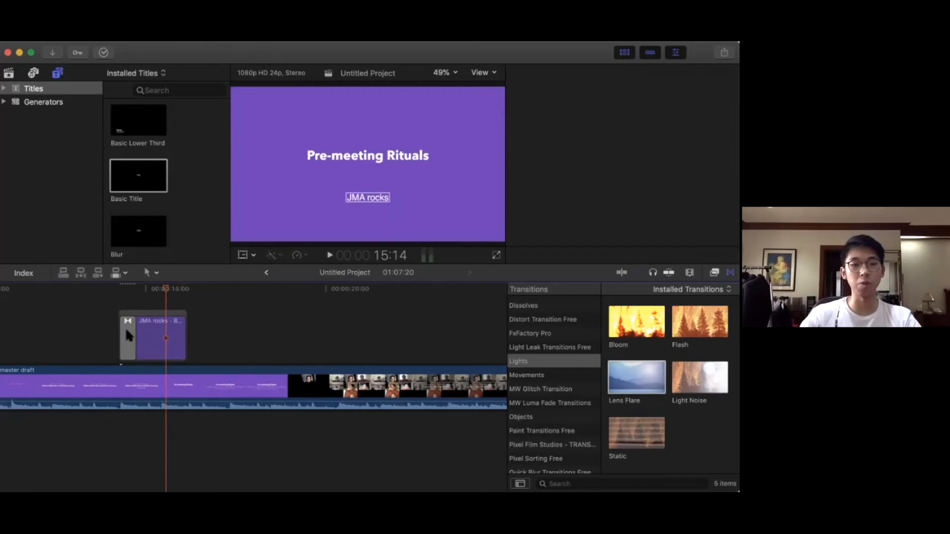
{"action": "key", "text": "super+z"}
{"action": "left_click_drag", "start_coordinate": [164, 291], "coordinate": [129, 289]}
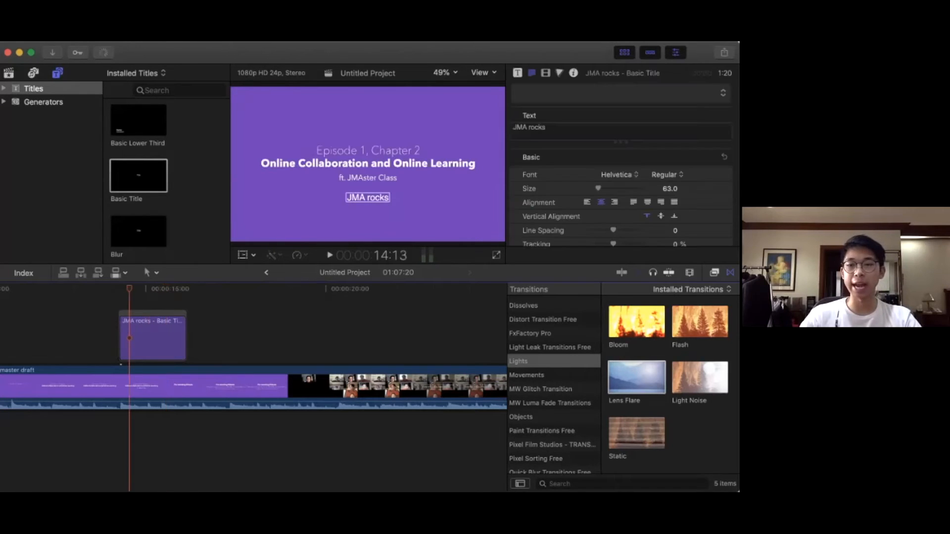
Browse the installed video effects and apply the Bad TV effect to the jmaster draft clip
{"action": "key", "text": "super+5"}
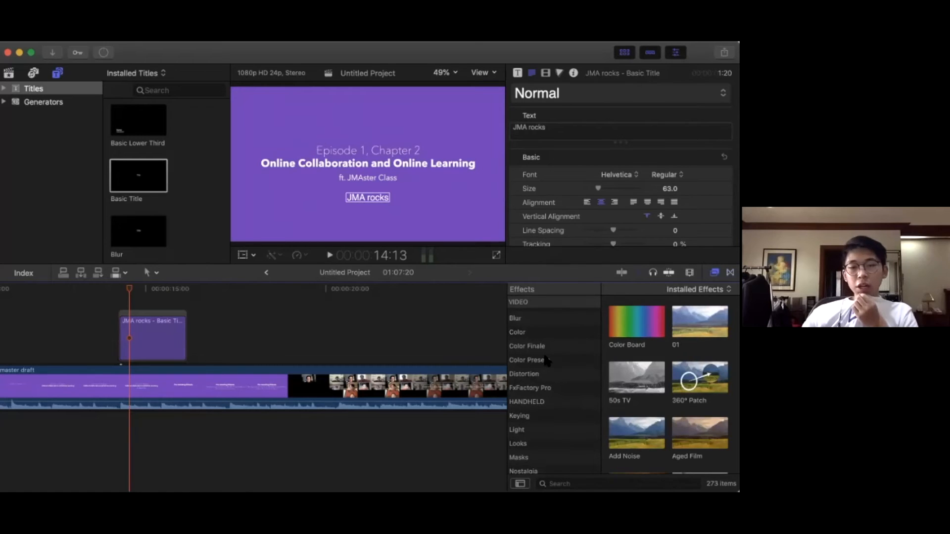
{"action": "scroll", "coordinate": [544, 360], "scroll_direction": "down", "scroll_amount": 4}
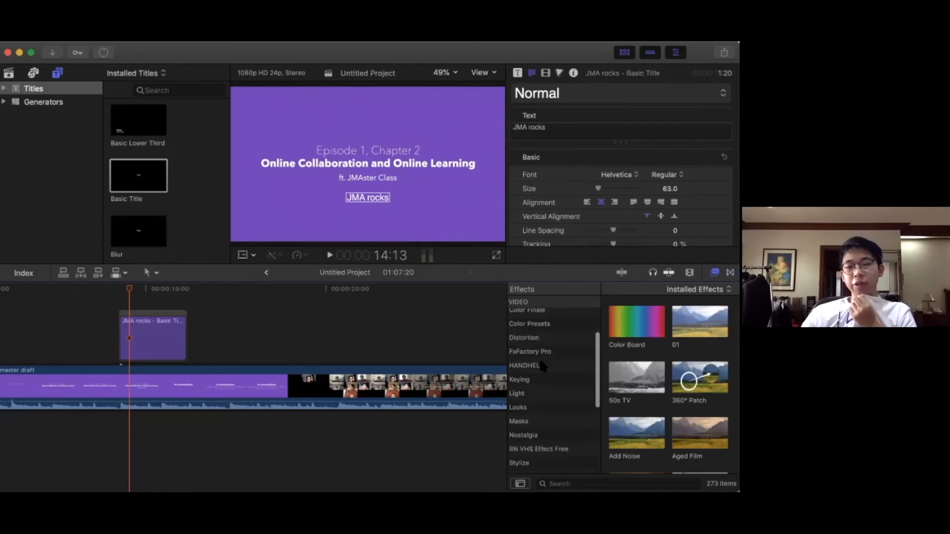
{"action": "scroll", "coordinate": [541, 365], "scroll_direction": "up", "scroll_amount": 5}
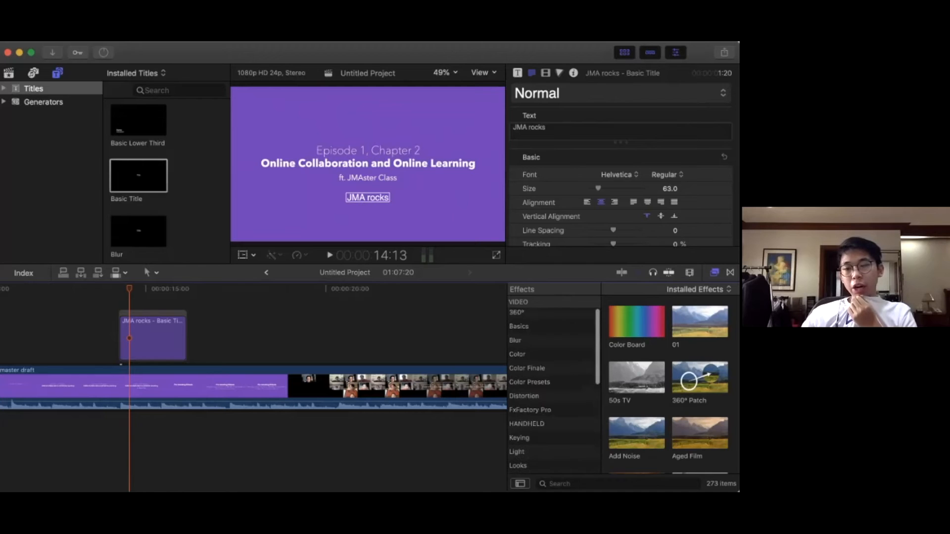
{"action": "scroll", "coordinate": [544, 366], "scroll_direction": "up", "scroll_amount": 2}
{"action": "scroll", "coordinate": [668, 384], "scroll_direction": "down", "scroll_amount": 5}
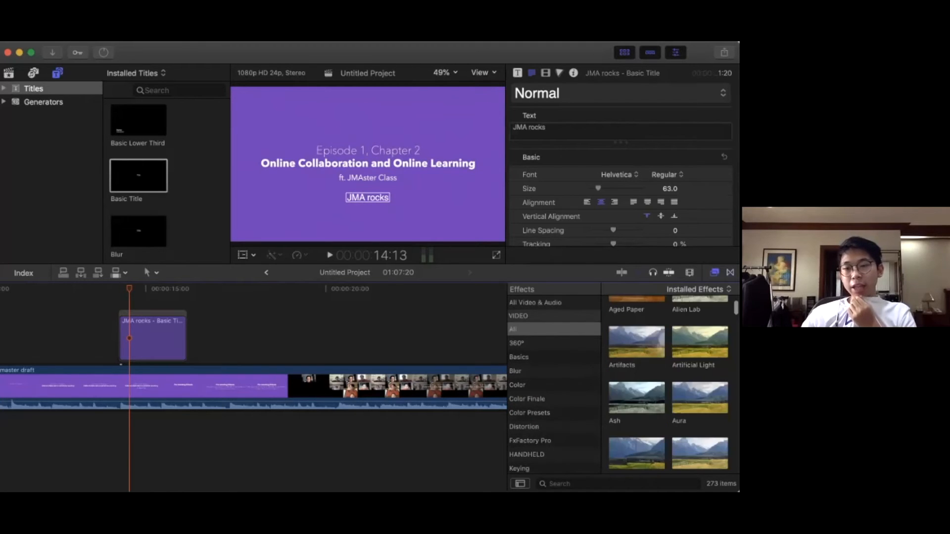
{"action": "scroll", "coordinate": [668, 384], "scroll_direction": "down", "scroll_amount": 2}
{"action": "scroll", "coordinate": [668, 385], "scroll_direction": "up", "scroll_amount": 4}
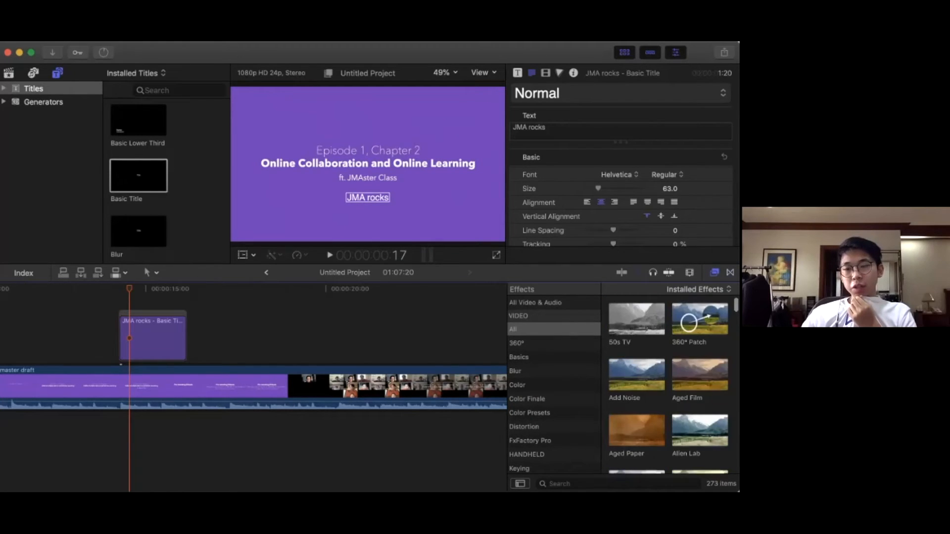
{"action": "scroll", "coordinate": [668, 384], "scroll_direction": "down", "scroll_amount": 4}
{"action": "left_click", "coordinate": [701, 375]}
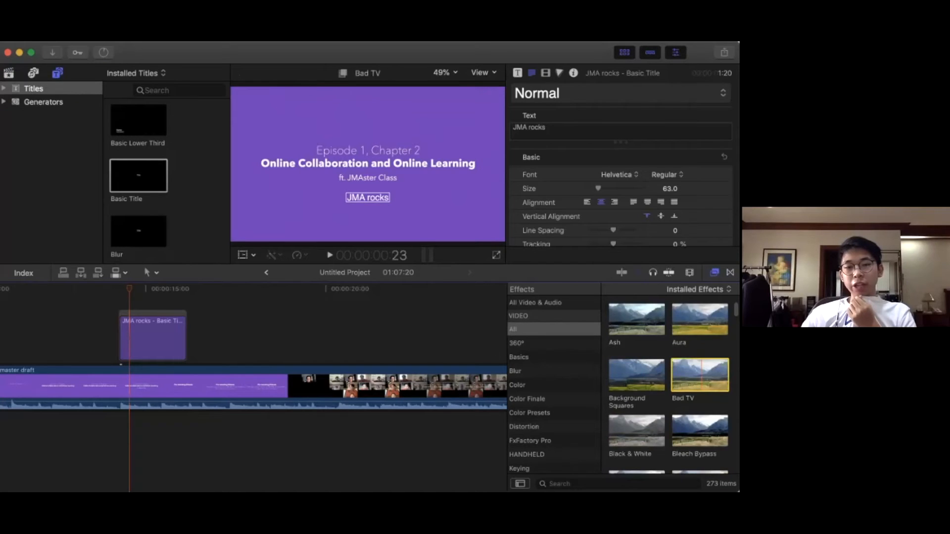
{"action": "scroll", "coordinate": [137, 292], "scroll_direction": "left", "scroll_amount": 1}
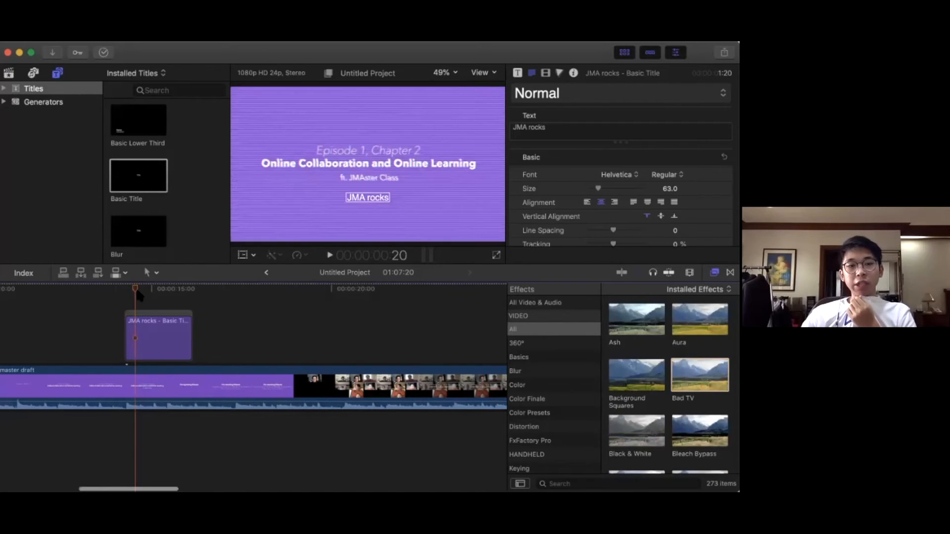
Skim and play the jmaster draft clip's intro section to preview the Bad TV effect
{"action": "left_click", "coordinate": [53, 291]}
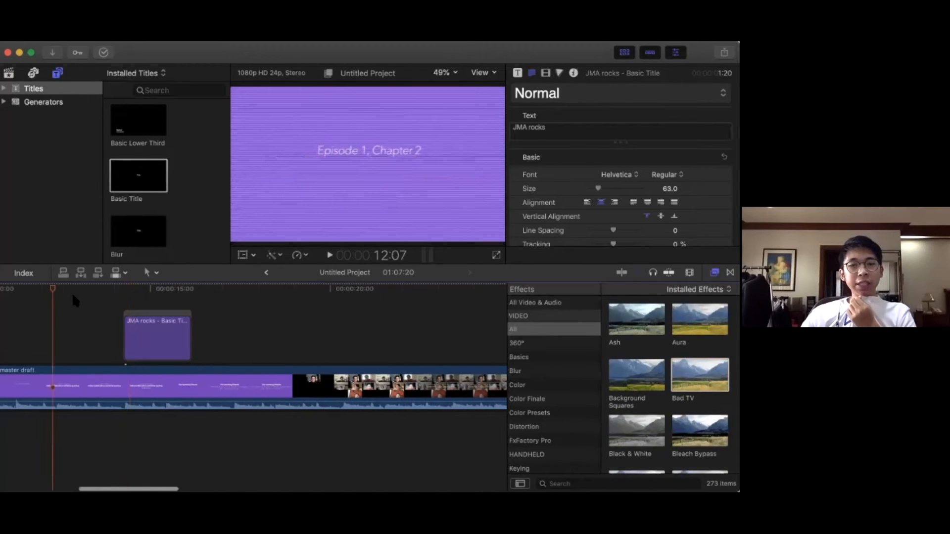
{"action": "left_click", "coordinate": [72, 292]}
{"action": "left_click", "coordinate": [79, 292]}
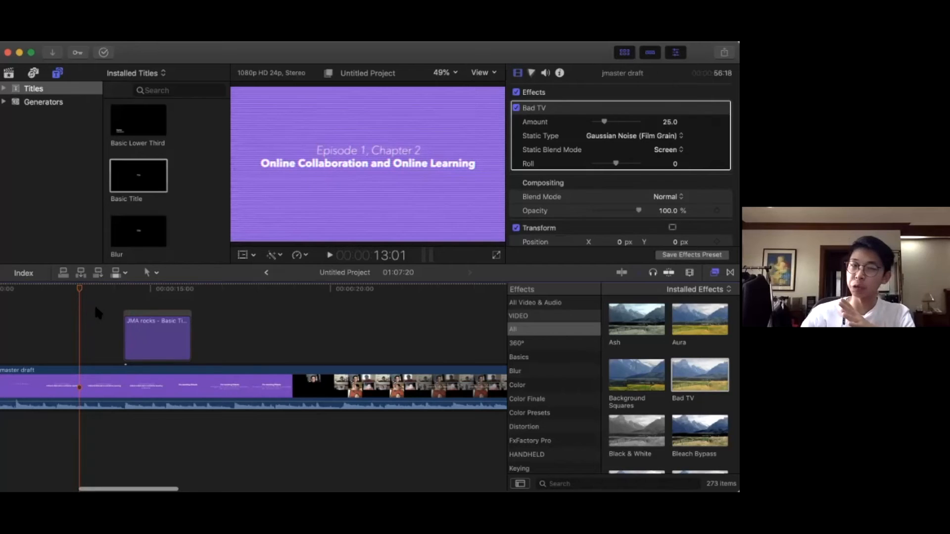
{"action": "scroll", "coordinate": [262, 293], "scroll_direction": "left", "scroll_amount": 5}
{"action": "left_click_drag", "start_coordinate": [228, 290], "coordinate": [123, 298]}
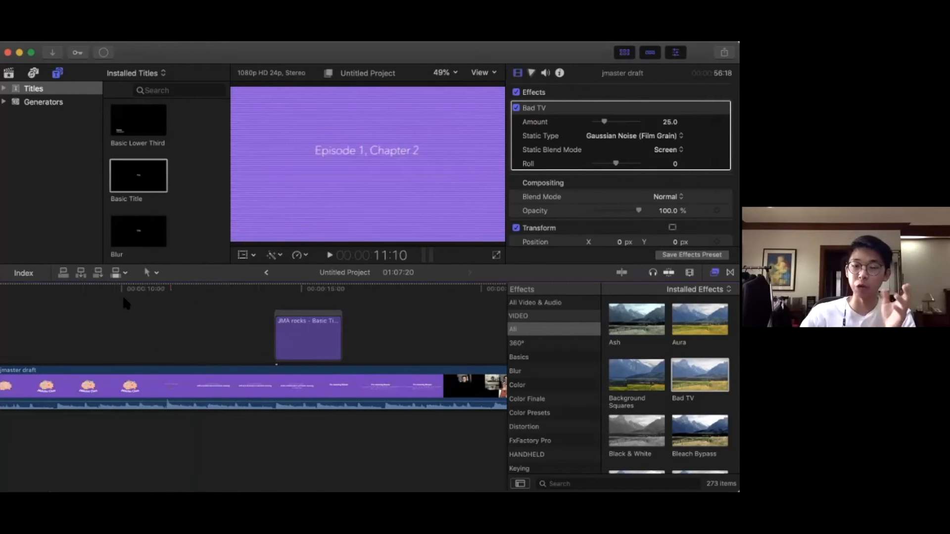
{"action": "left_click", "coordinate": [124, 300]}
{"action": "key", "text": "space"}
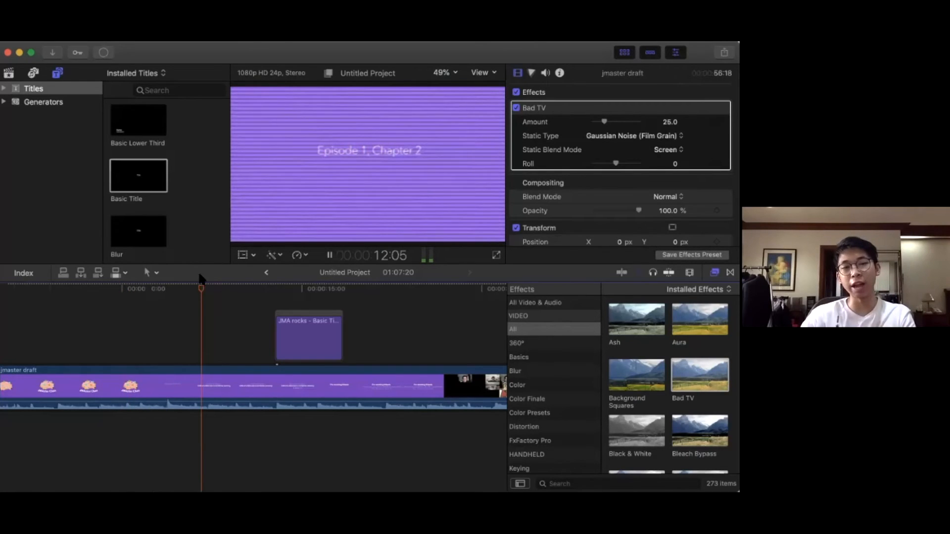
{"action": "key", "text": "space"}
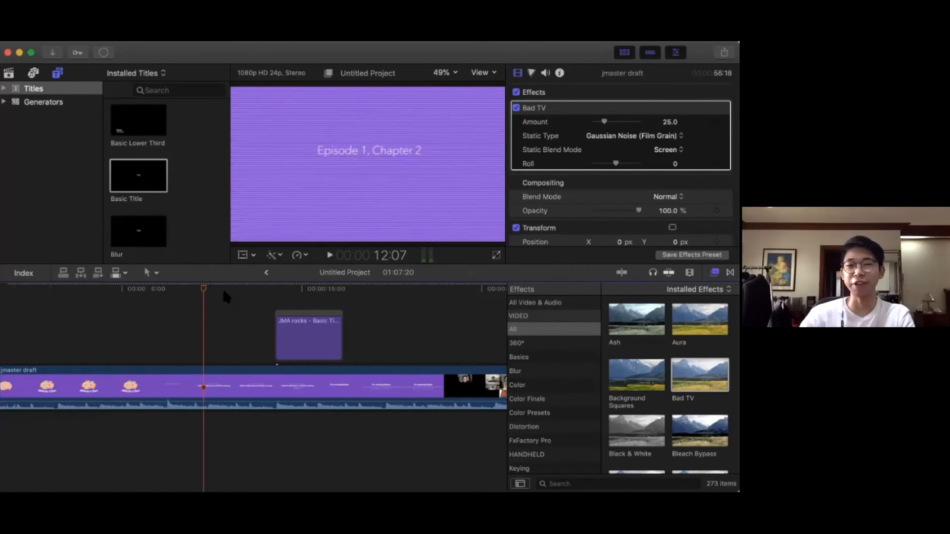
Remove the Bad TV effect from the jmaster draft clip
{"action": "left_click", "coordinate": [223, 289]}
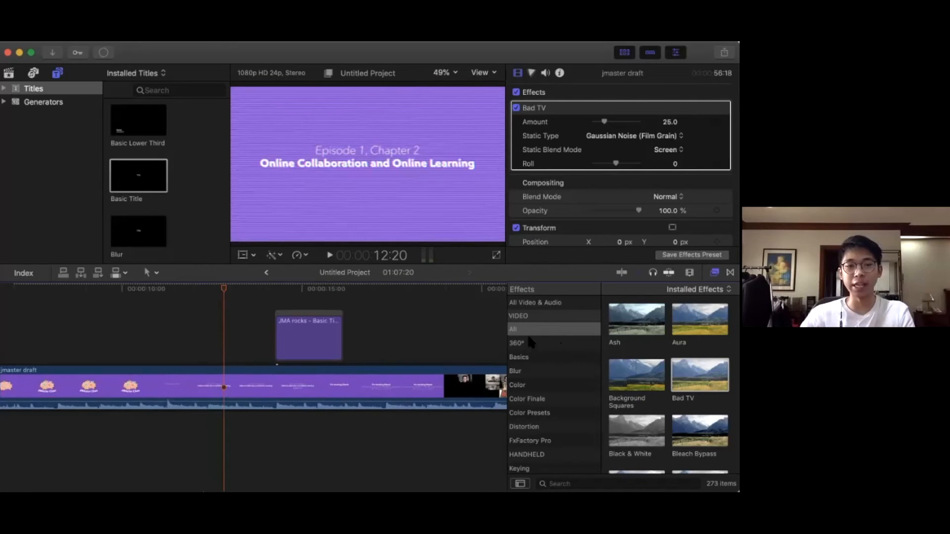
{"action": "key", "text": "Delete"}
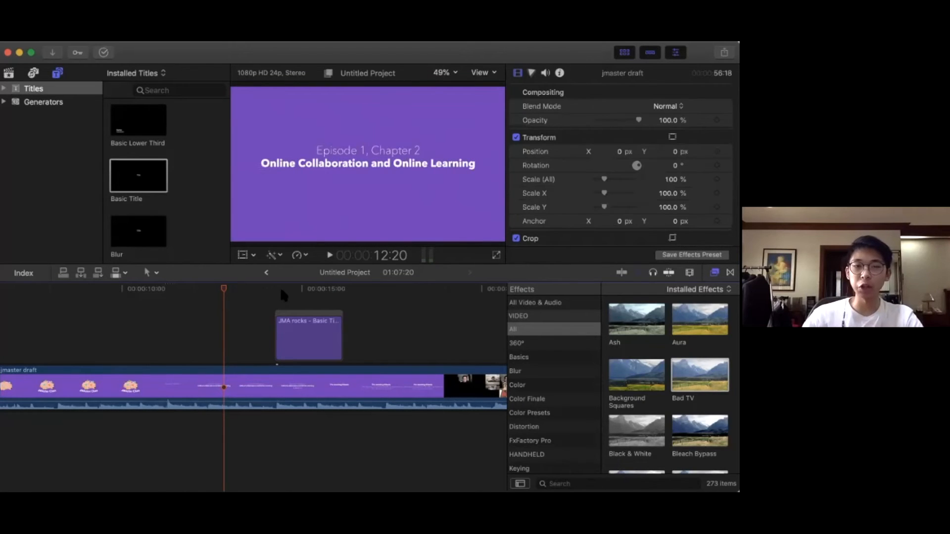
Preview the JMA rocks title in full screen, playing from about 14 seconds
{"action": "left_click", "coordinate": [281, 290]}
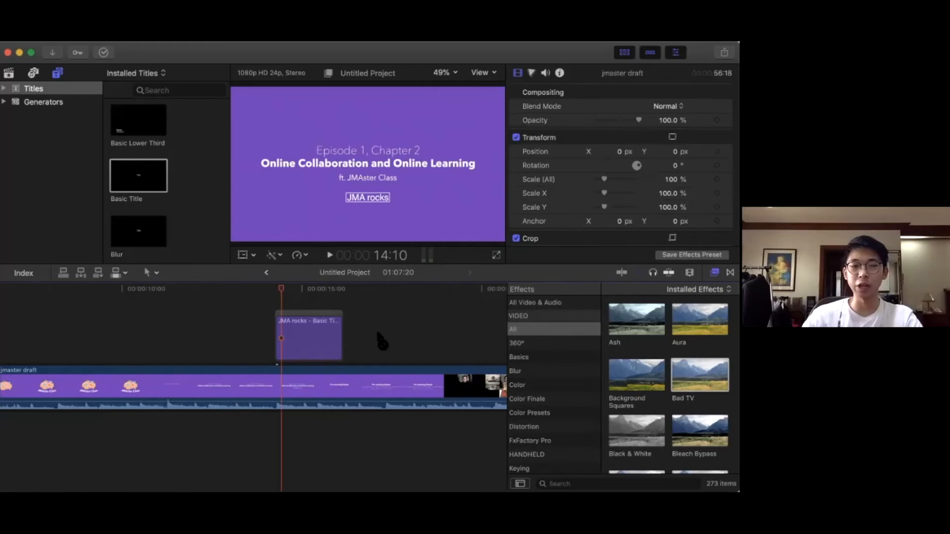
{"action": "left_click", "coordinate": [315, 330]}
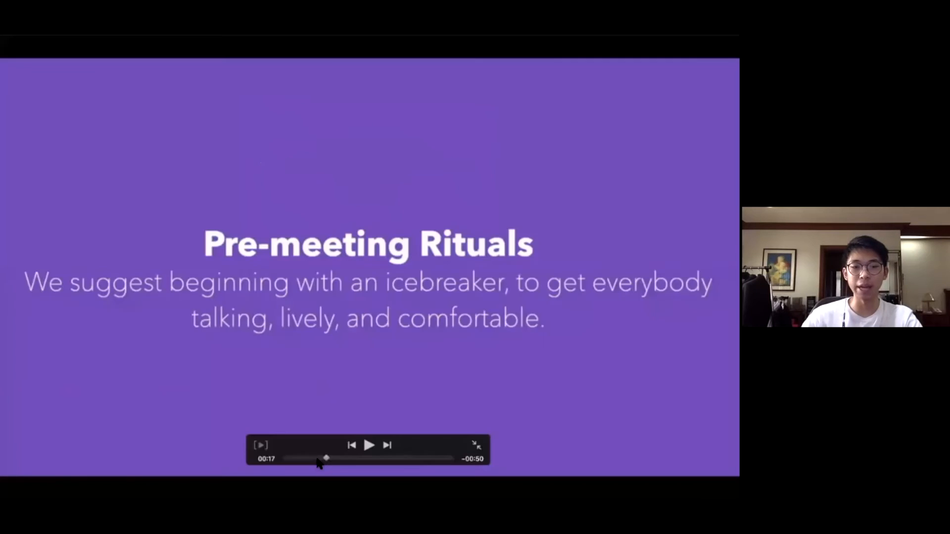
{"action": "left_click", "coordinate": [318, 460]}
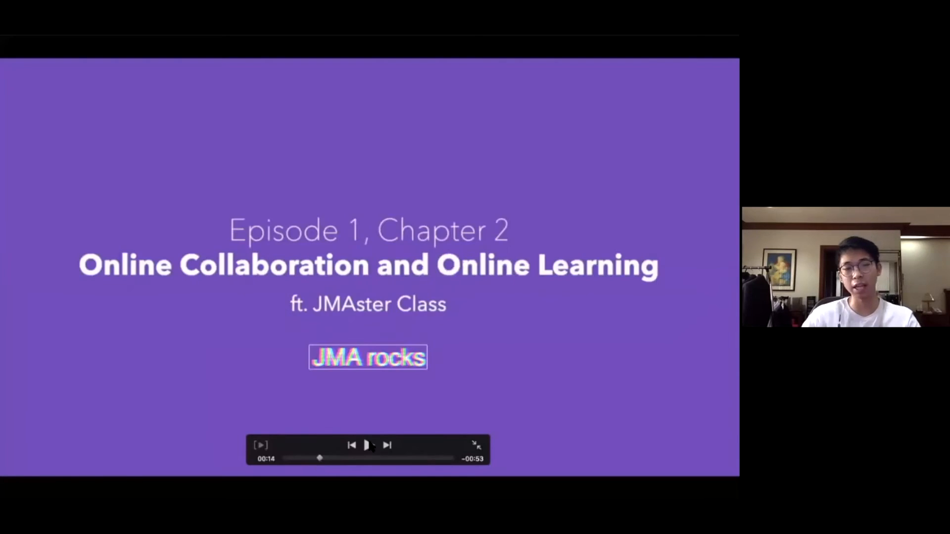
{"action": "left_click", "coordinate": [369, 446]}
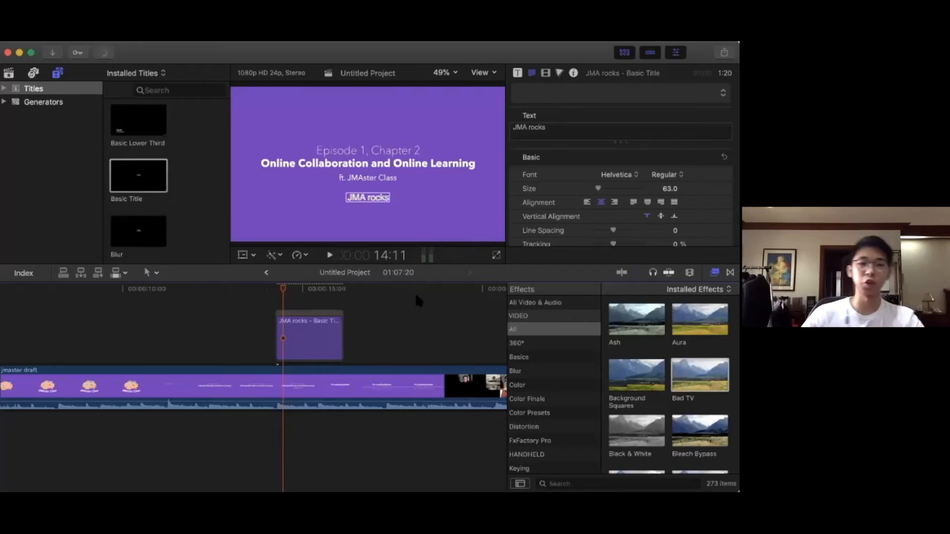
Delete the JMA rocks title above the jmaster draft clip and return the playhead to the start of the project
{"action": "left_click", "coordinate": [312, 296]}
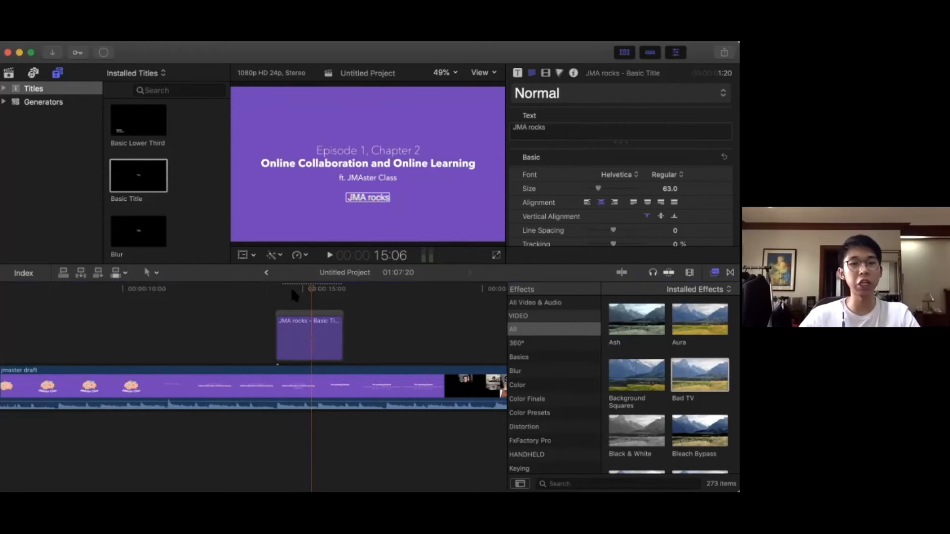
{"action": "left_click", "coordinate": [139, 310]}
{"action": "scroll", "coordinate": [169, 300], "scroll_direction": "left", "scroll_amount": 3}
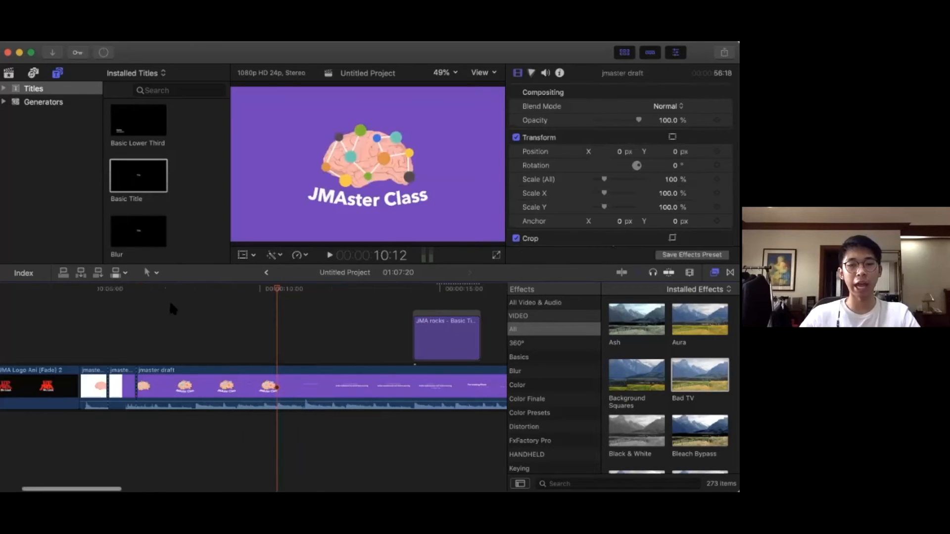
{"action": "scroll", "coordinate": [161, 301], "scroll_direction": "right", "scroll_amount": 1}
{"action": "scroll", "coordinate": [162, 303], "scroll_direction": "right", "scroll_amount": 3}
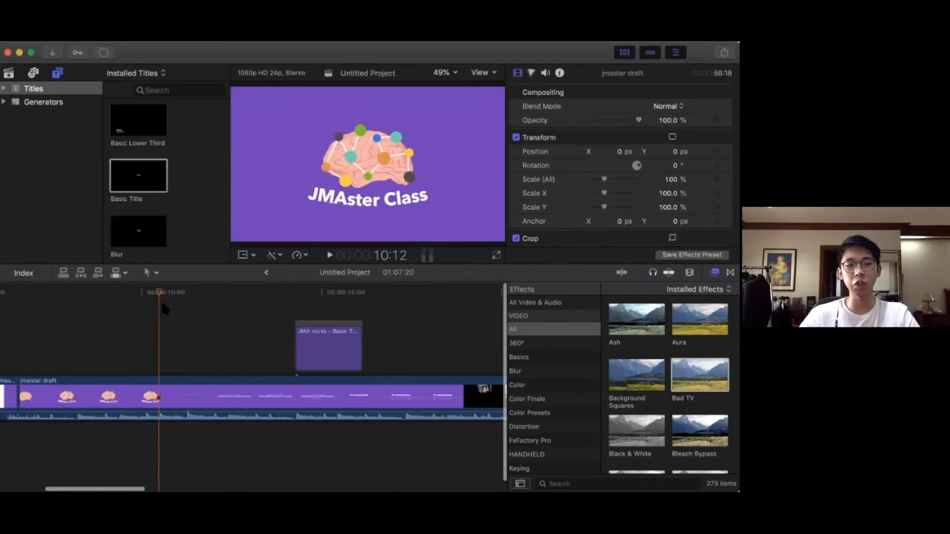
{"action": "scroll", "coordinate": [162, 303], "scroll_direction": "left", "scroll_amount": 3}
{"action": "scroll", "coordinate": [162, 304], "scroll_direction": "left", "scroll_amount": 1}
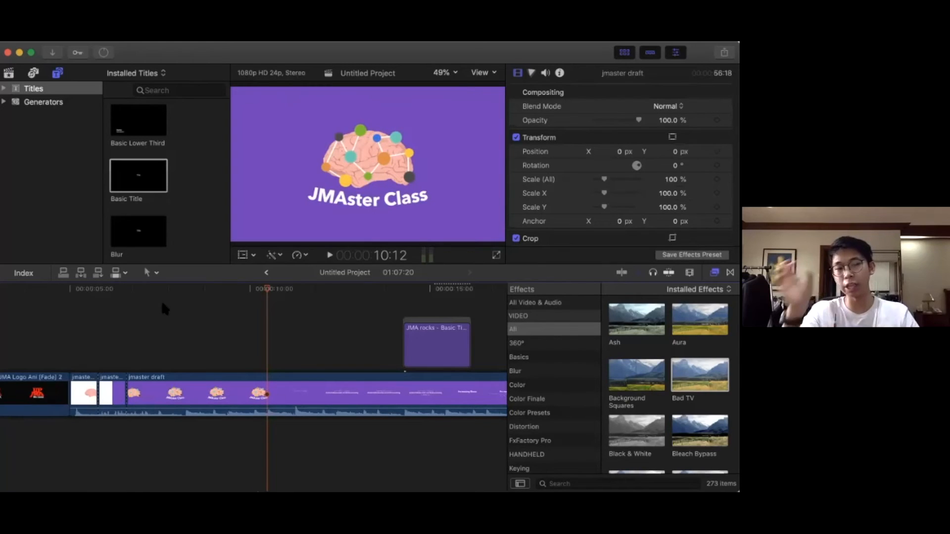
{"action": "left_click", "coordinate": [450, 324]}
{"action": "key", "text": "Delete"}
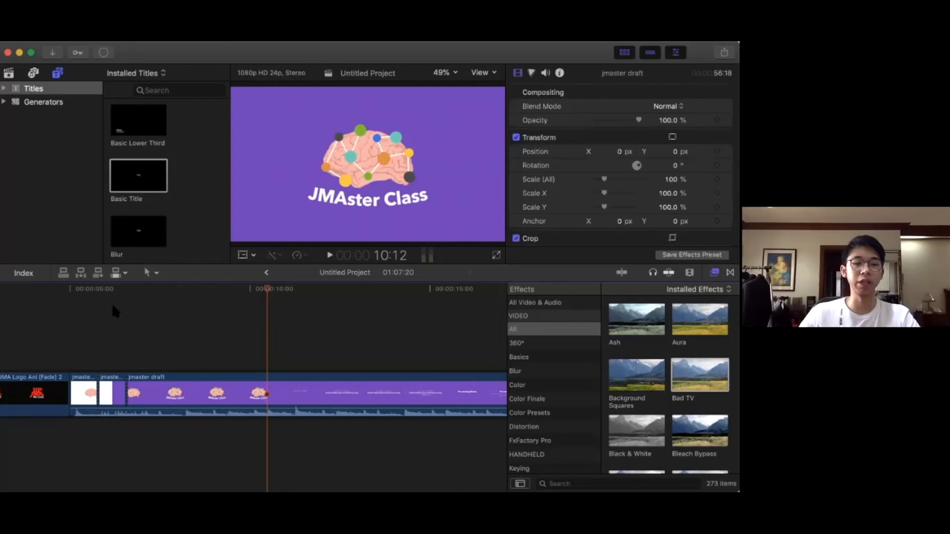
{"action": "key", "text": "Home"}
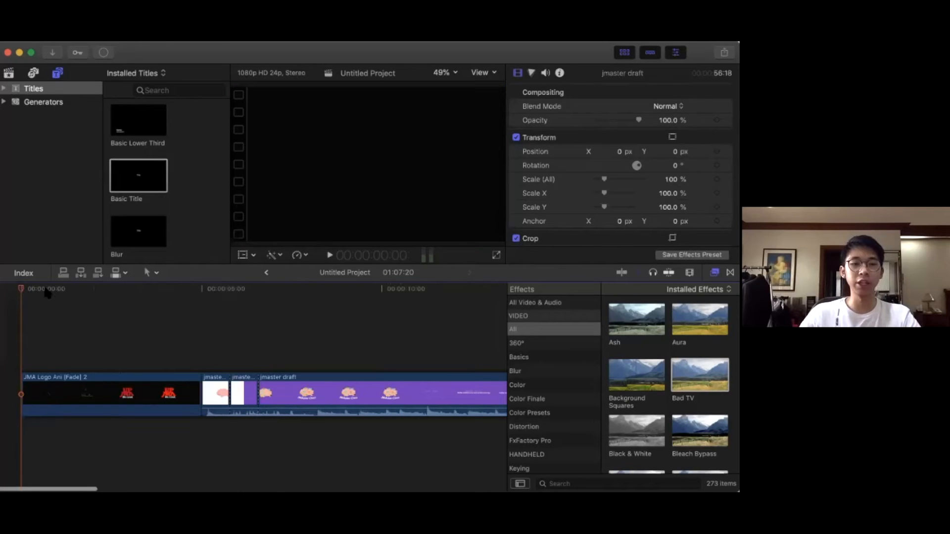
Add a Cross Dissolve transition between the JMA Logo Ani [Fade] 2 clip and the first jmaster draft clip
{"action": "key", "text": "space"}
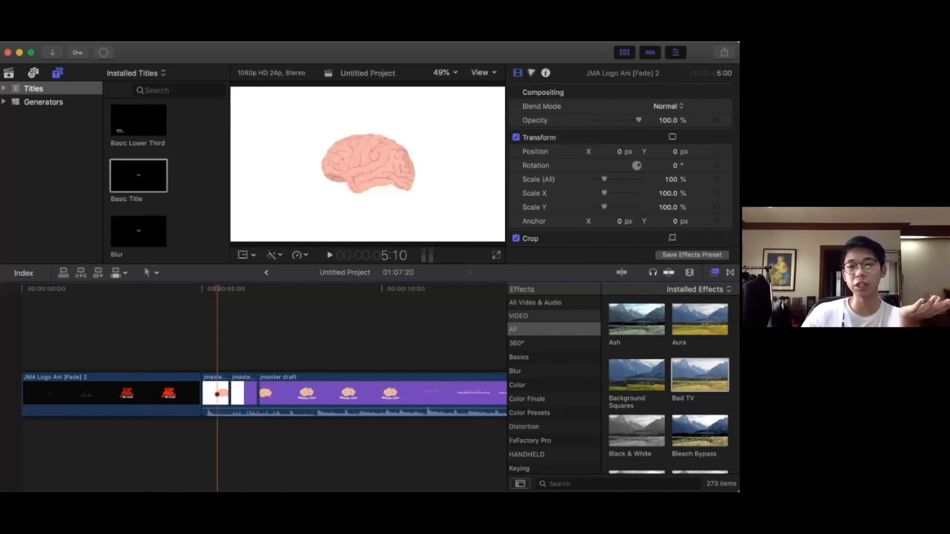
{"action": "left_click", "coordinate": [729, 272]}
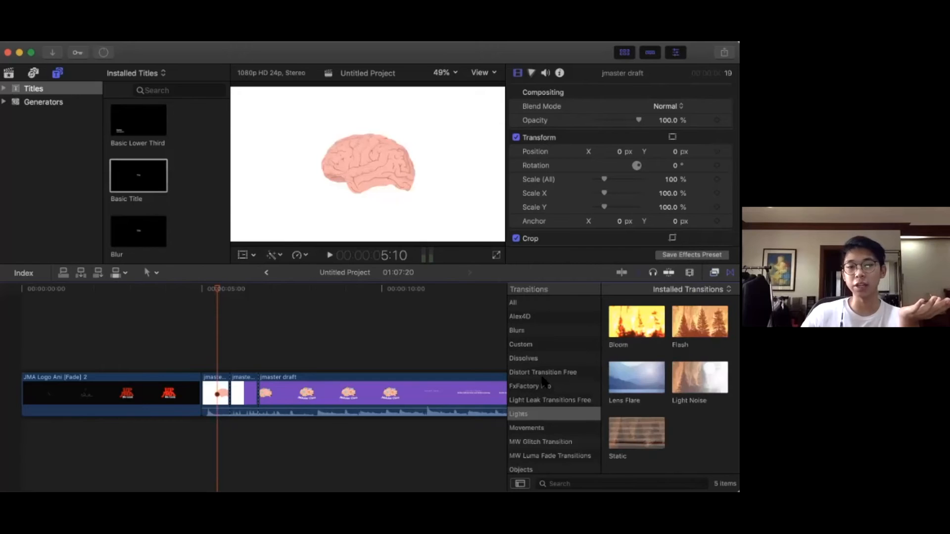
{"action": "left_click", "coordinate": [523, 358]}
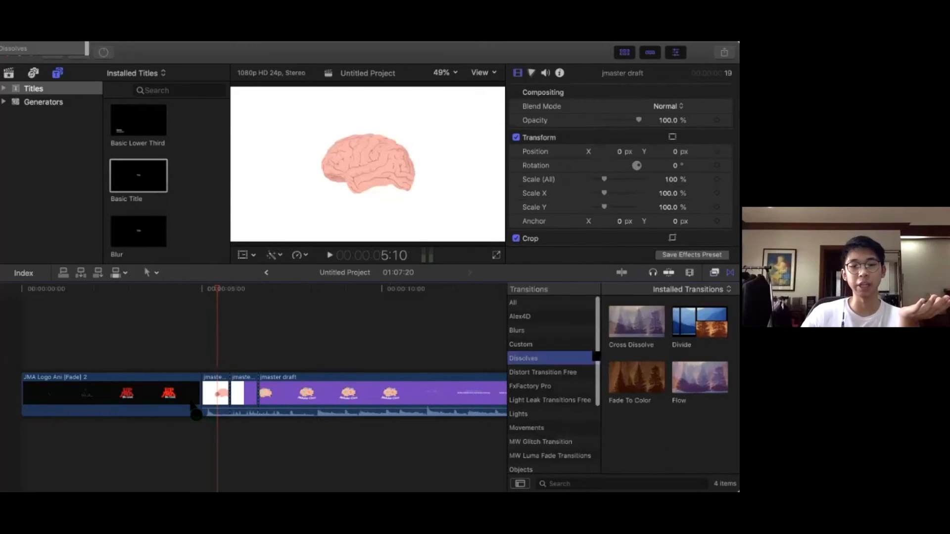
{"action": "mouse_move", "coordinate": [191, 401]}
{"action": "left_mouse_down"}
{"action": "mouse_move", "coordinate": [258, 388]}
{"action": "mouse_move", "coordinate": [201, 395]}
{"action": "left_mouse_up"}
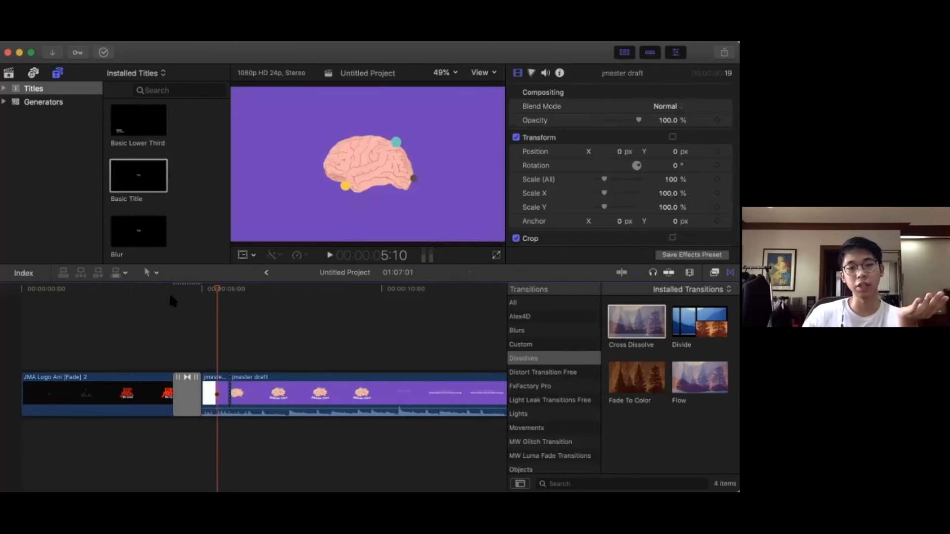
Play the project from about 4 seconds to preview the dissolve into the jmaster draft clip
{"action": "left_click", "coordinate": [171, 295]}
{"action": "key", "text": "space"}
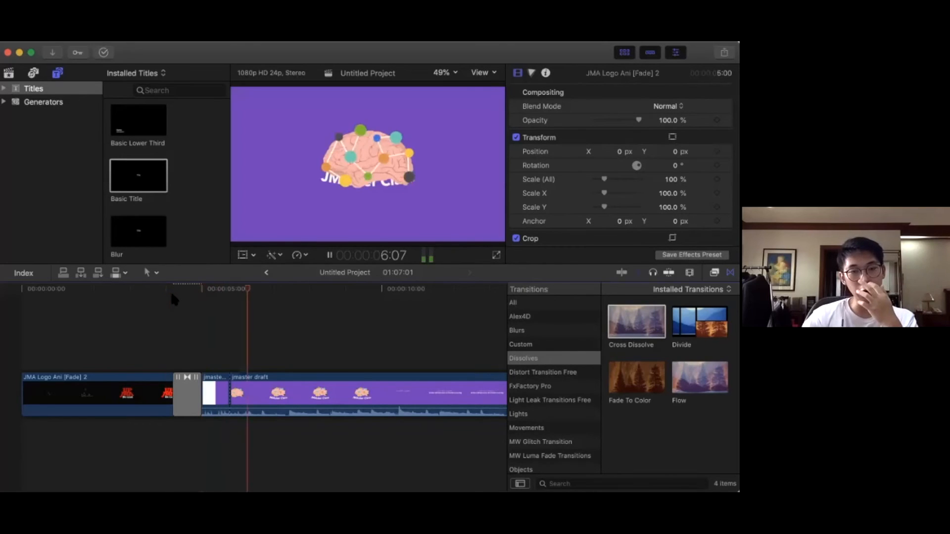
{"action": "key", "text": "space"}
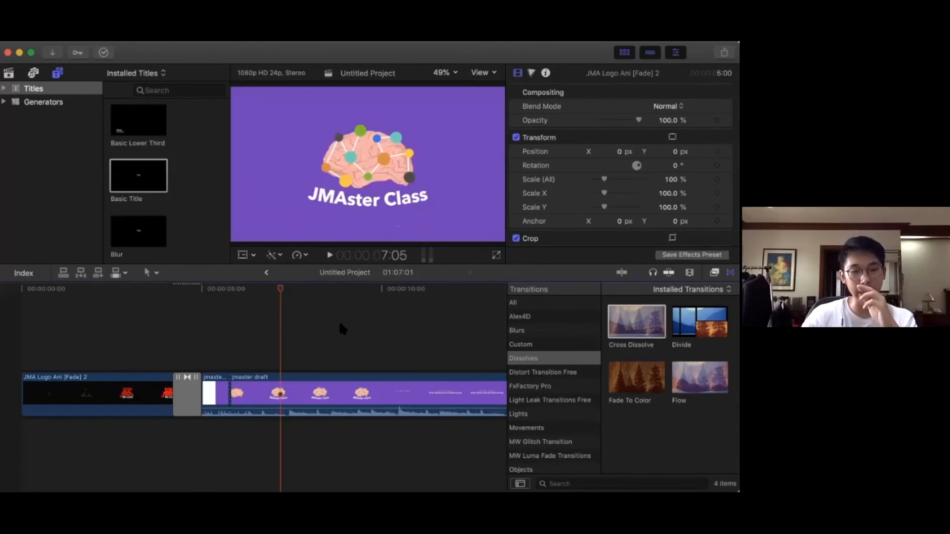
{"action": "left_click", "coordinate": [334, 394]}
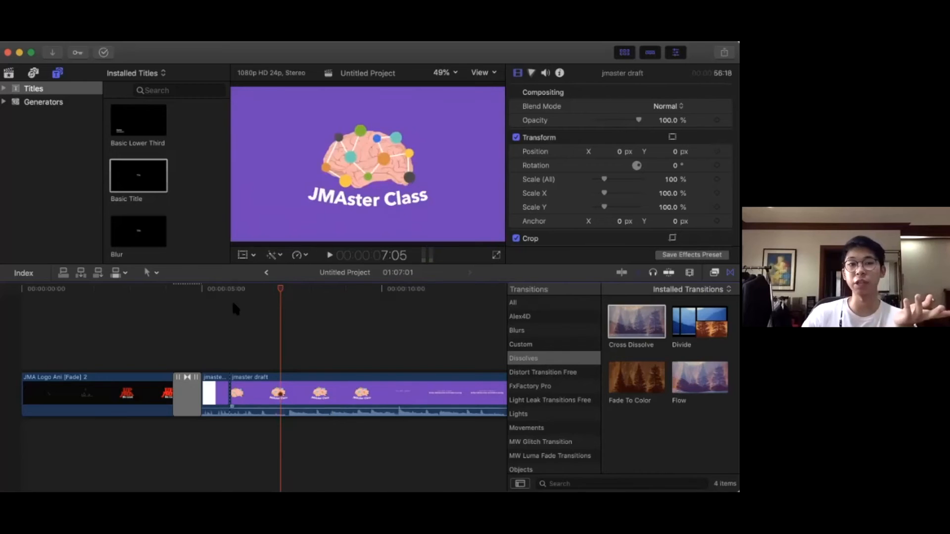
Import the Smino ft. KOTA "FLOAT" beat into the 29-05-2019 event and place it under the clips at the project start
{"action": "left_click", "coordinate": [10, 74]}
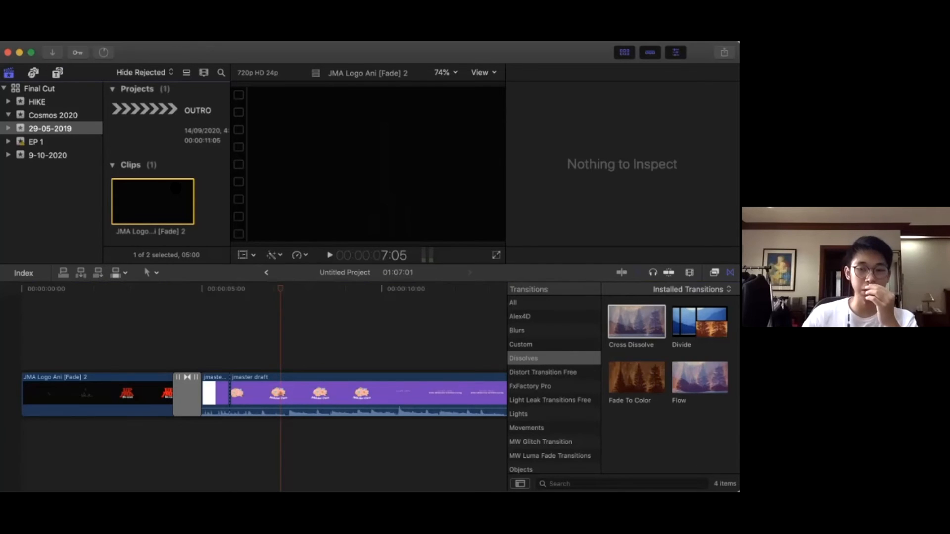
{"action": "key", "text": "super+Tab"}
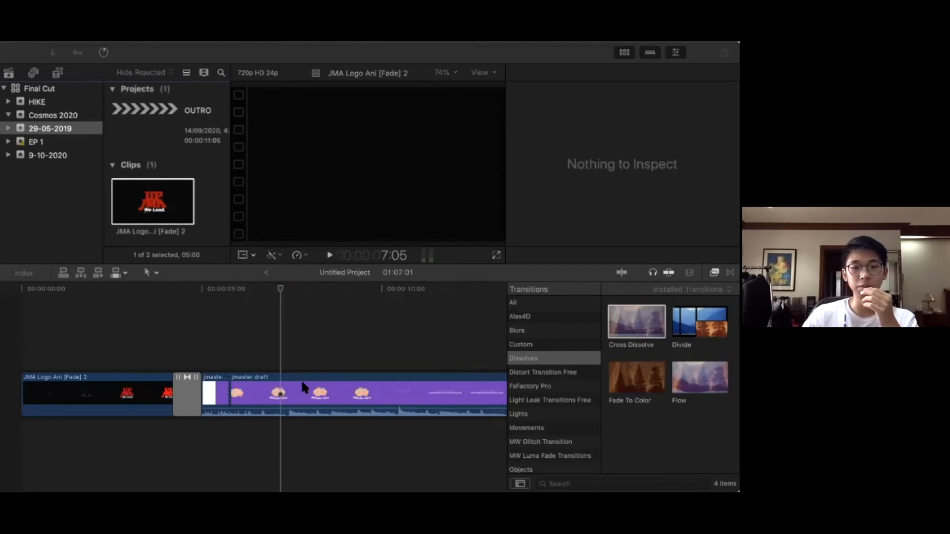
{"action": "left_click_drag", "start_coordinate": [300, 321], "coordinate": [158, 156]}
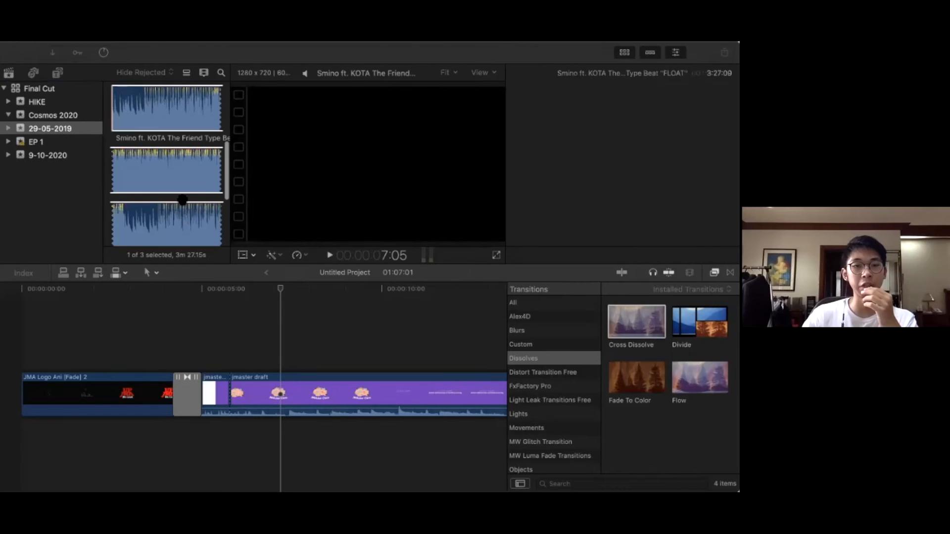
{"action": "left_click", "coordinate": [170, 174]}
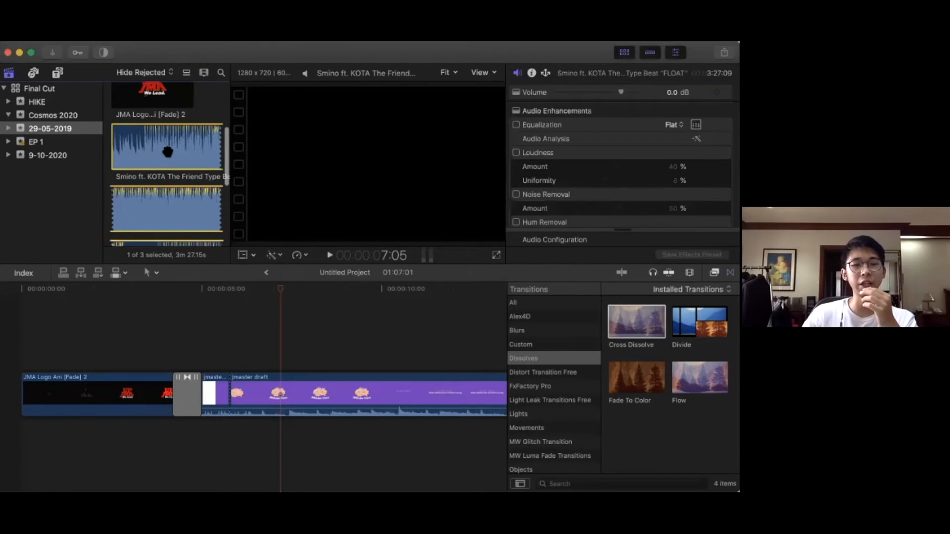
{"action": "left_click_drag", "start_coordinate": [119, 457], "coordinate": [23, 459]}
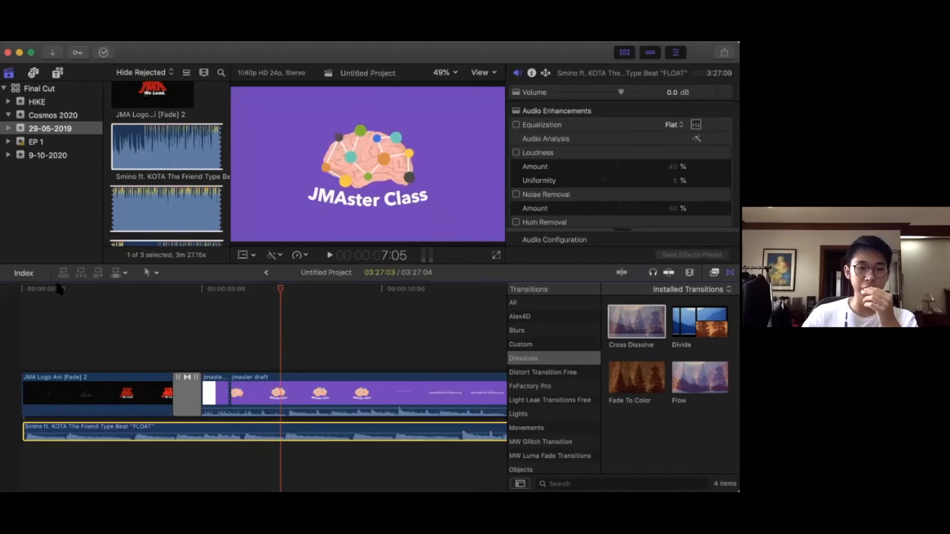
Play the opening with the music and lower the "FLOAT" track's volume to -10 dB
{"action": "left_click", "coordinate": [2, 288]}
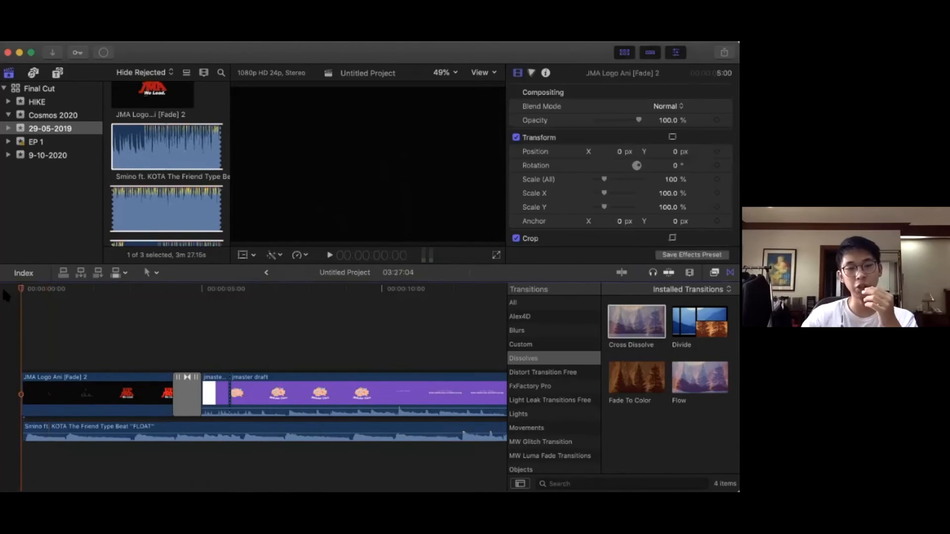
{"action": "key", "text": "space"}
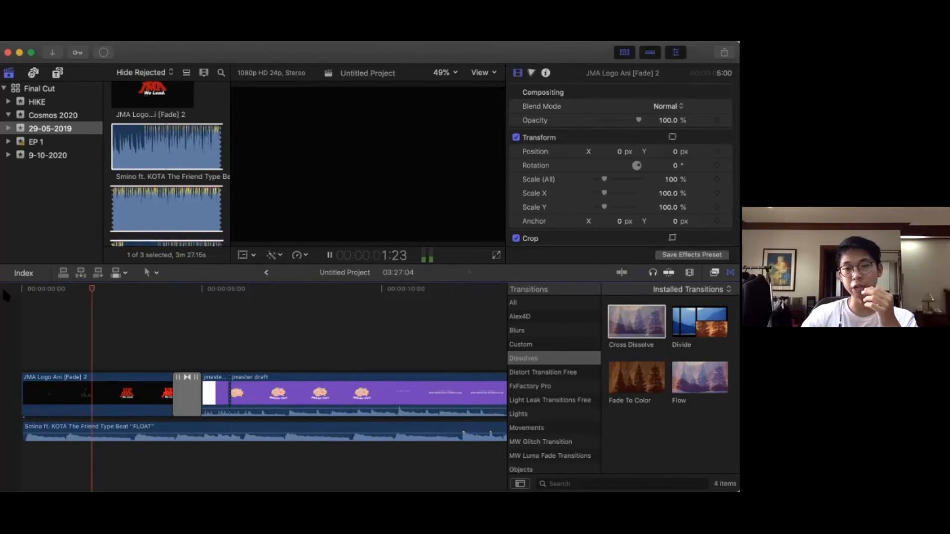
{"action": "key", "text": "space"}
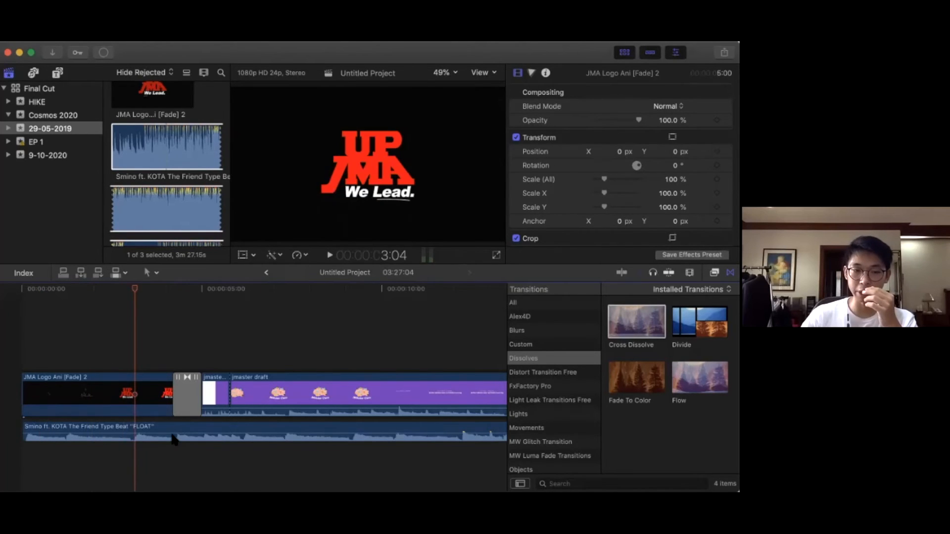
{"action": "left_click_drag", "start_coordinate": [173, 433], "coordinate": [172, 438]}
Replay the project's opening from the start to check the music's level against the logo animation
{"action": "left_click_drag", "start_coordinate": [135, 289], "coordinate": [3, 293]}
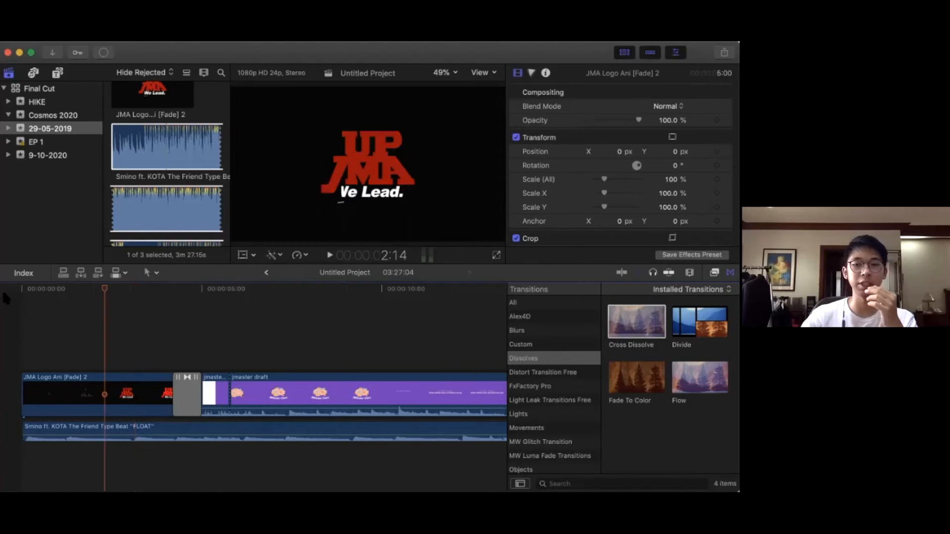
{"action": "key", "text": "Home"}
{"action": "key", "text": "space"}
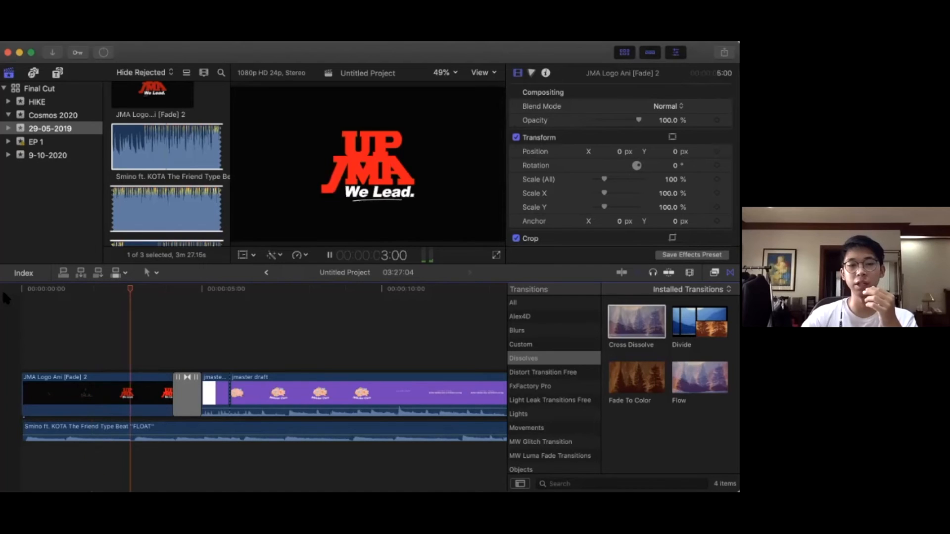
{"action": "key", "text": "space"}
{"action": "left_click", "coordinate": [142, 290]}
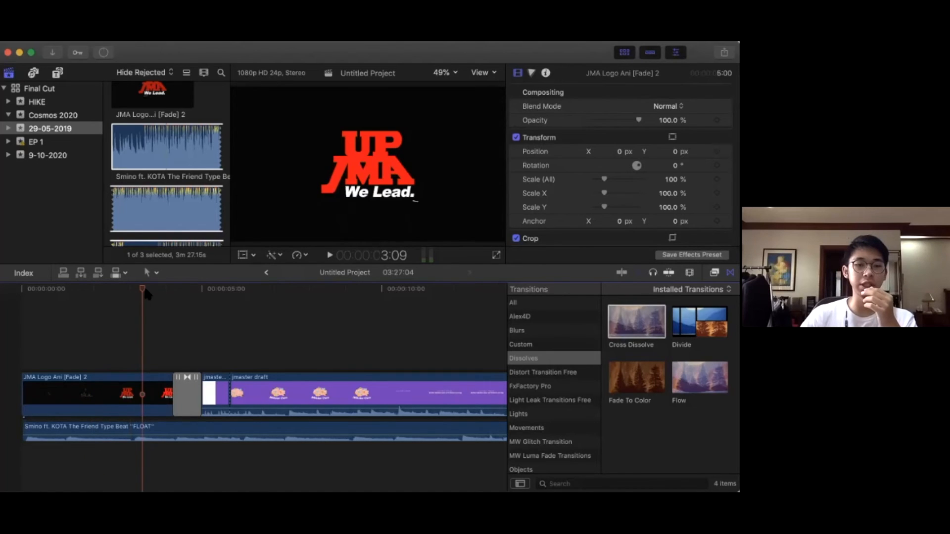
{"action": "key", "text": "Home"}
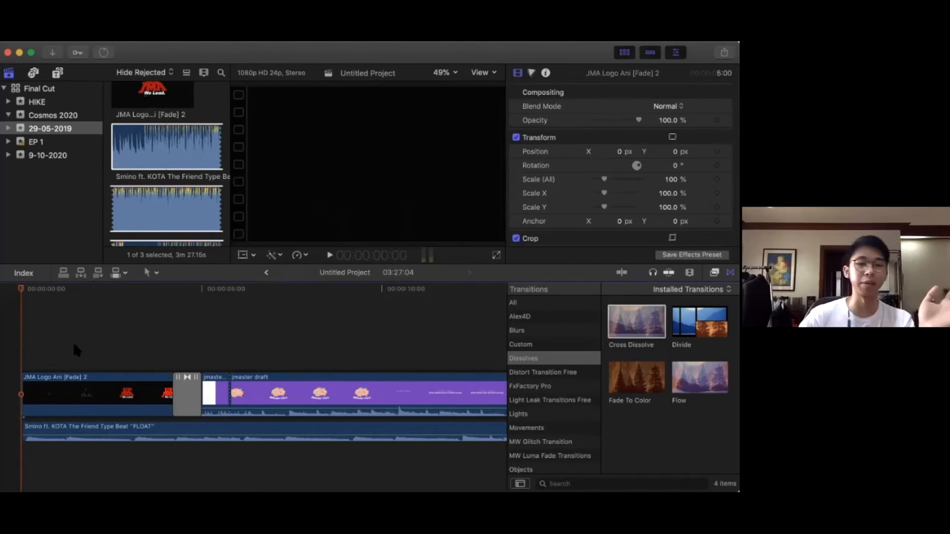
{"action": "key", "text": "space"}
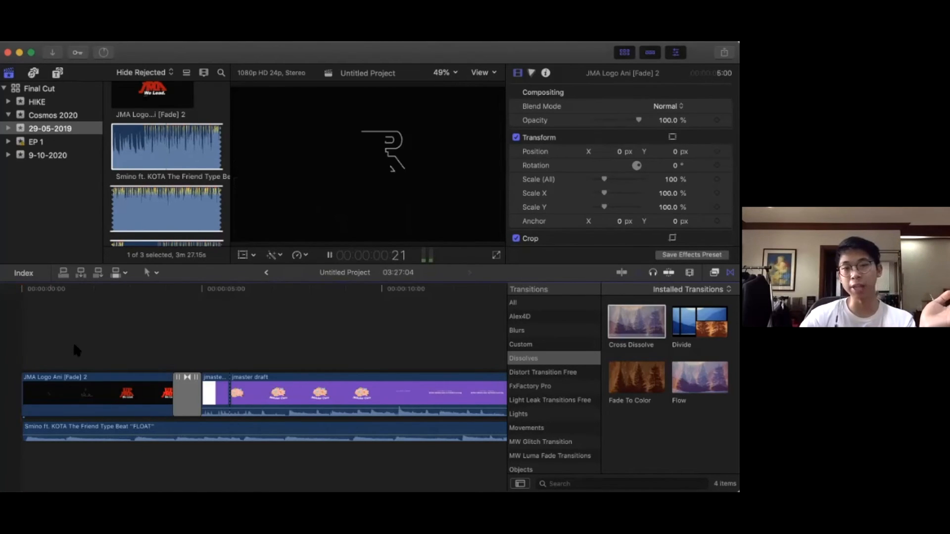
{"action": "key", "text": "space"}
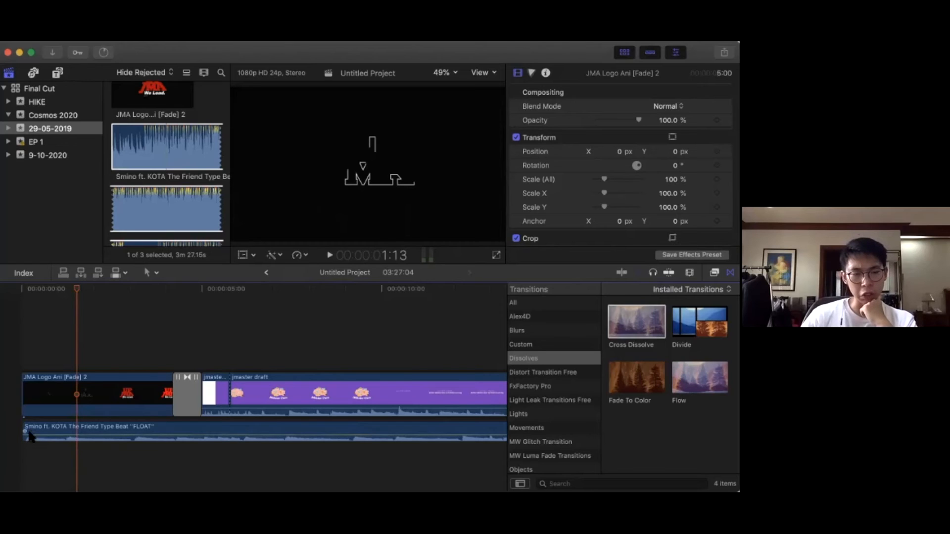
Try a fade-in of about 5 seconds on the "FLOAT" track and play it from the project start
{"action": "left_click_drag", "start_coordinate": [25, 431], "coordinate": [95, 431]}
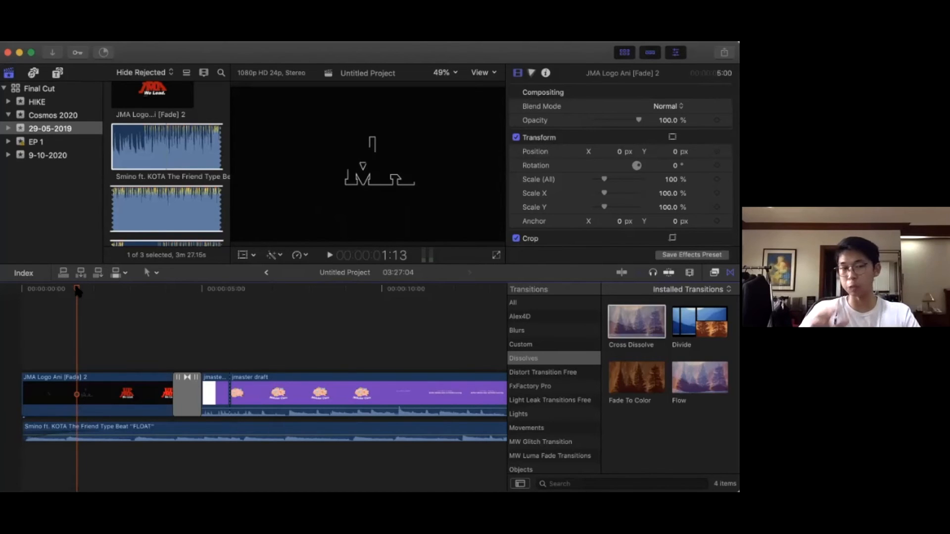
{"action": "left_click", "coordinate": [39, 293]}
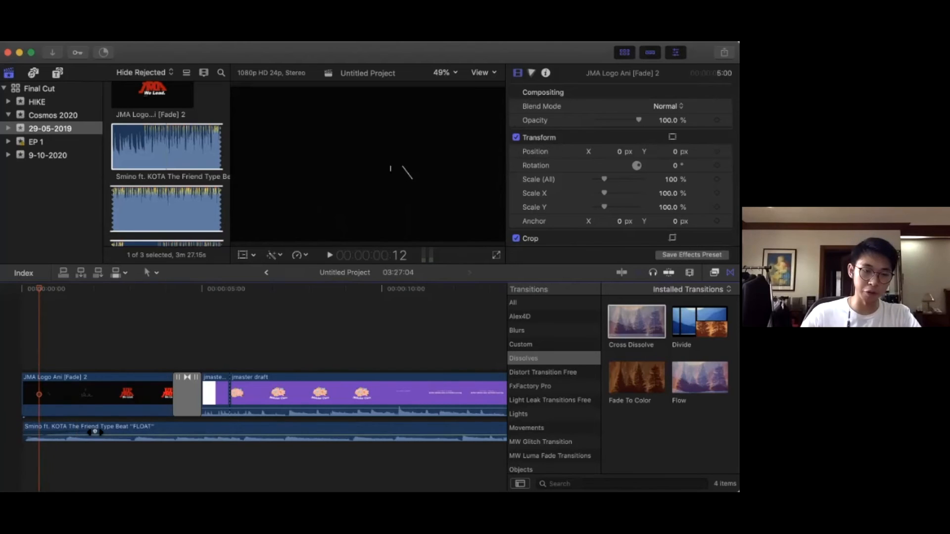
{"action": "left_click_drag", "start_coordinate": [95, 432], "coordinate": [204, 438]}
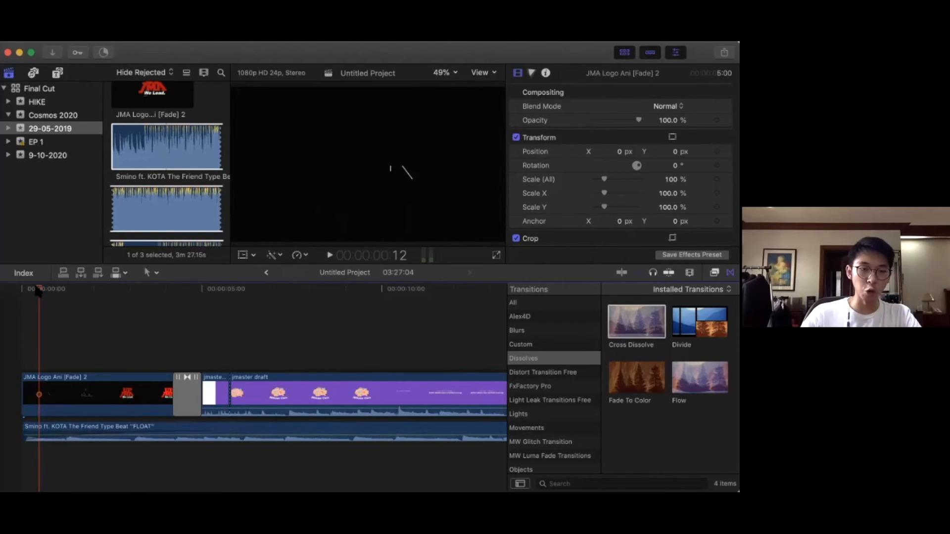
{"action": "left_click", "coordinate": [4, 287]}
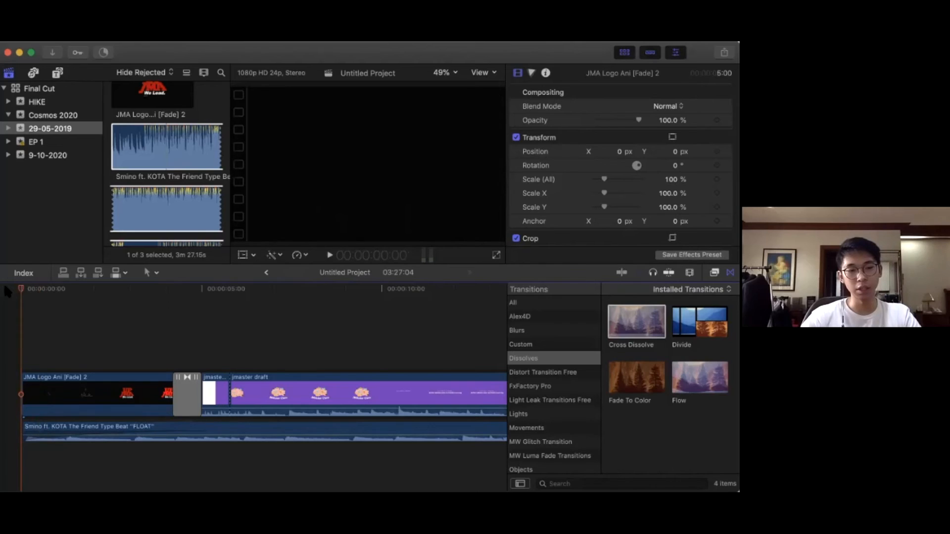
{"action": "key", "text": "space"}
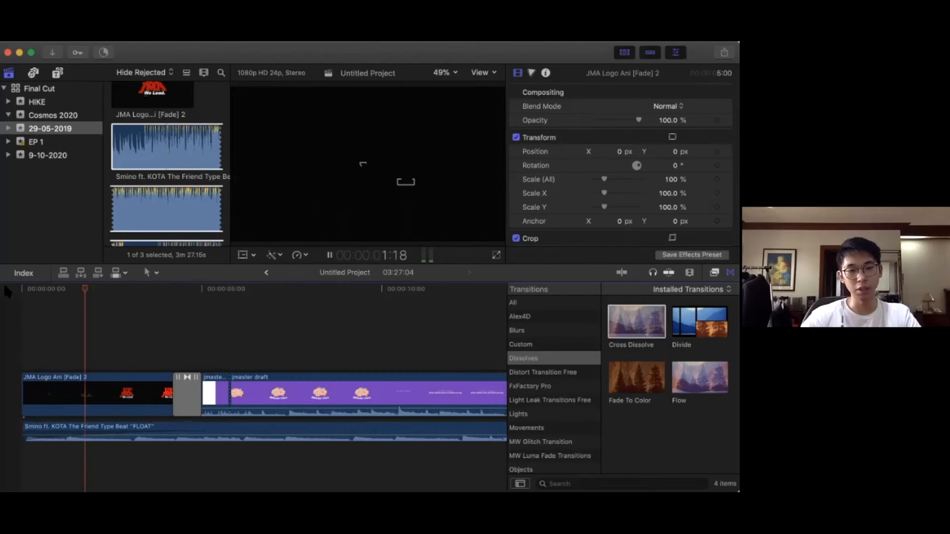
{"action": "key", "text": "space"}
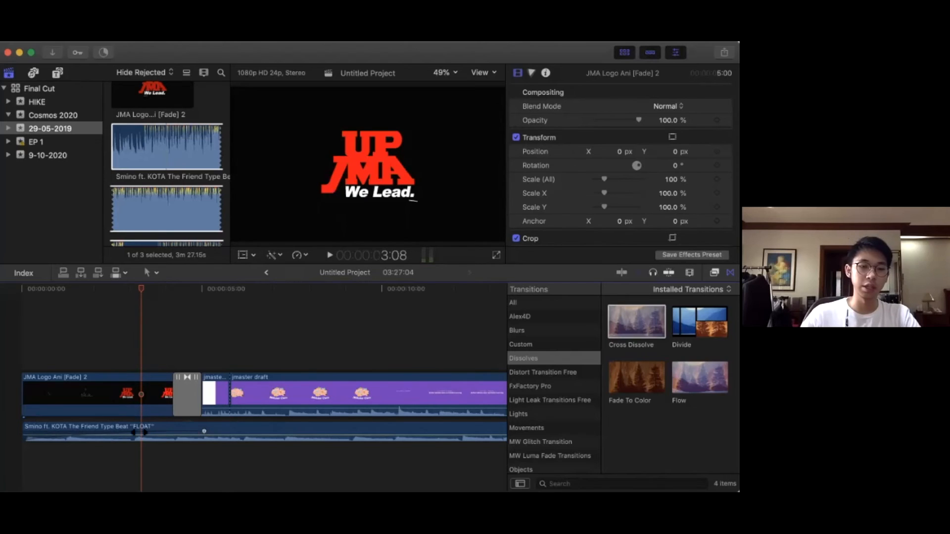
Shorten the "FLOAT" track's fade-in to 1 second 15 frames and skim back over the opening
{"action": "left_click_drag", "start_coordinate": [139, 431], "coordinate": [109, 433]}
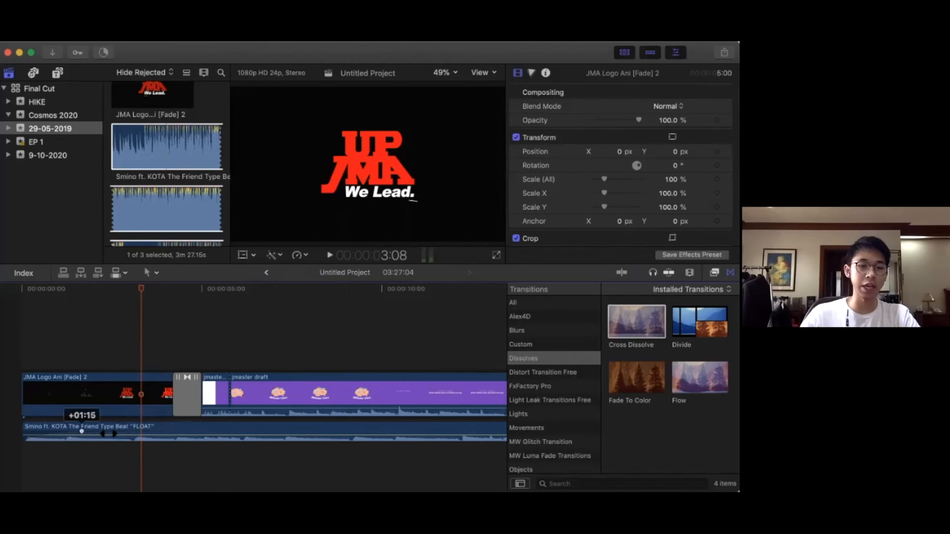
{"action": "left_click_drag", "start_coordinate": [142, 290], "coordinate": [2, 311]}
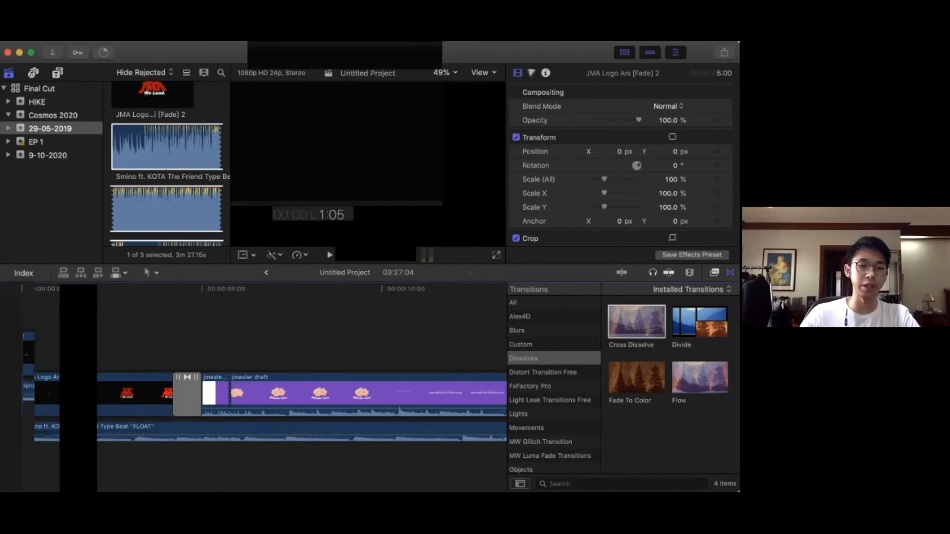
Play the last seconds of the "FLOAT" track and add a fade-out of 5 seconds 13 frames at its end
{"action": "scroll", "coordinate": [161, 314], "scroll_direction": "right", "scroll_amount": 10}
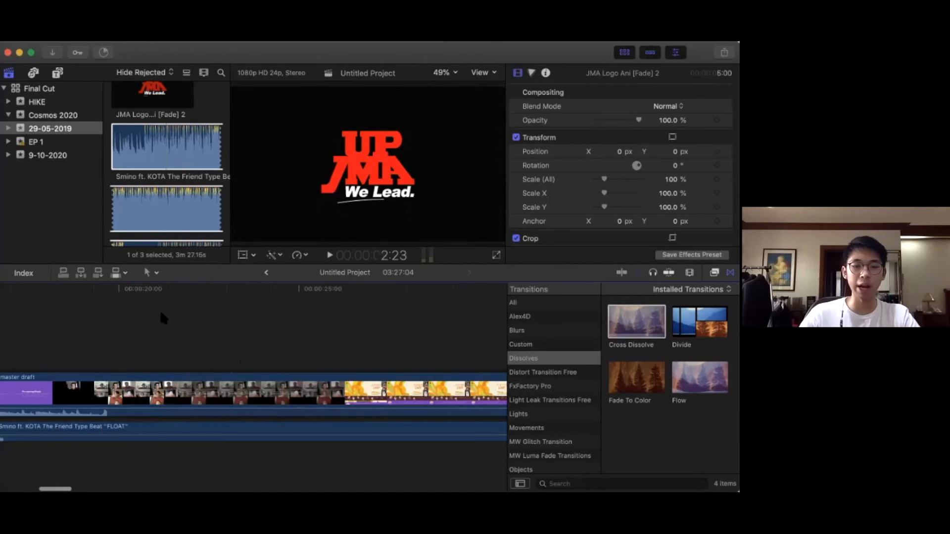
{"action": "scroll", "coordinate": [161, 307], "scroll_direction": "right", "scroll_amount": 20}
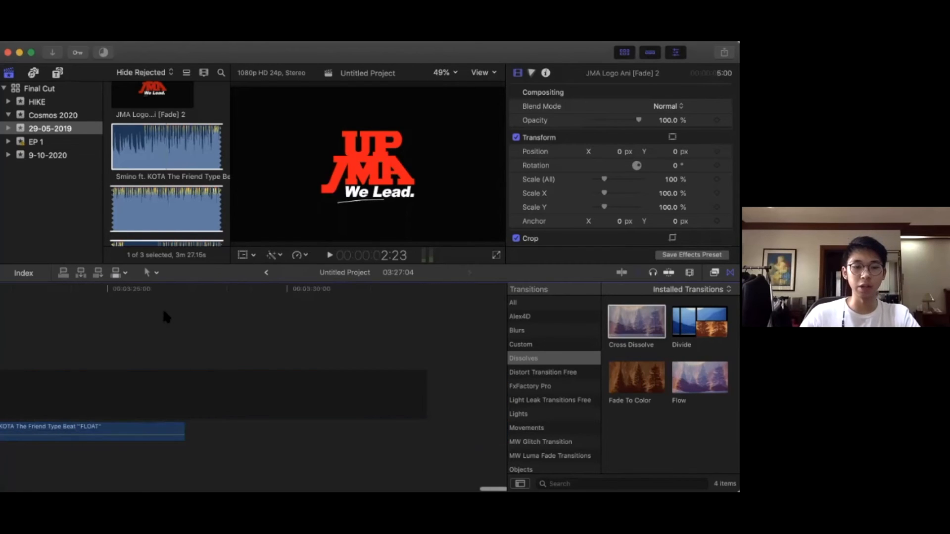
{"action": "scroll", "coordinate": [225, 386], "scroll_direction": "left", "scroll_amount": 3}
{"action": "left_click", "coordinate": [209, 295]}
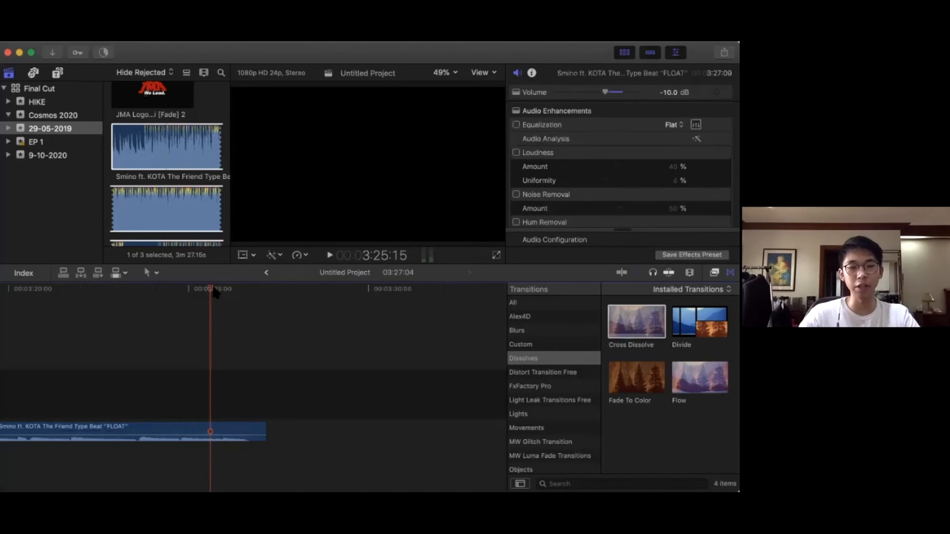
{"action": "left_click_drag", "start_coordinate": [210, 295], "coordinate": [169, 289]}
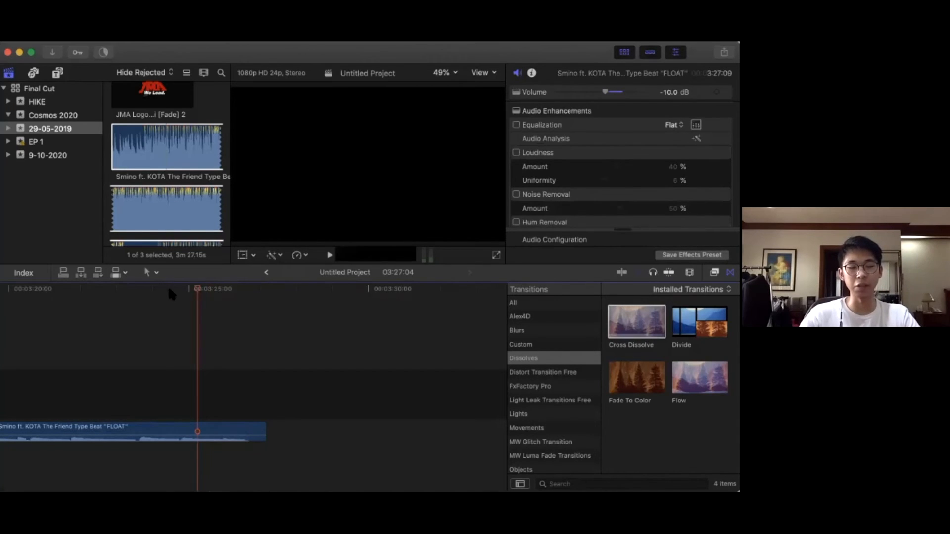
{"action": "key", "text": "space"}
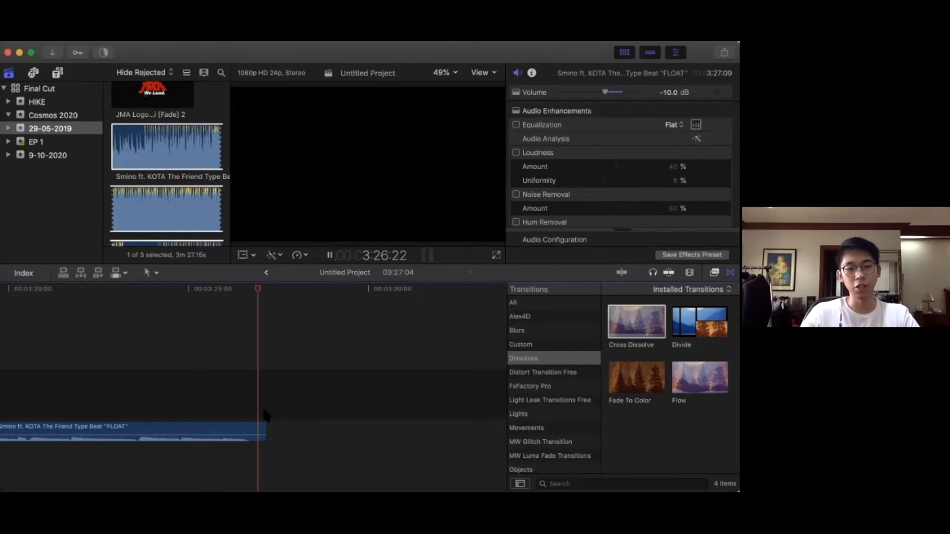
{"action": "left_click_drag", "start_coordinate": [263, 433], "coordinate": [65, 431]}
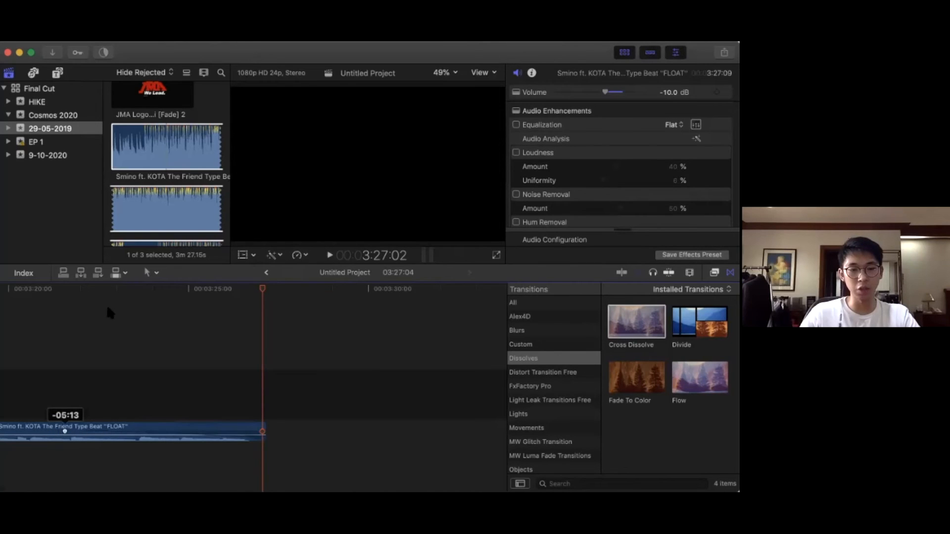
Play the last five seconds of the "FLOAT" track to check its fade-out and readjust the fade's length
{"action": "left_click", "coordinate": [107, 307]}
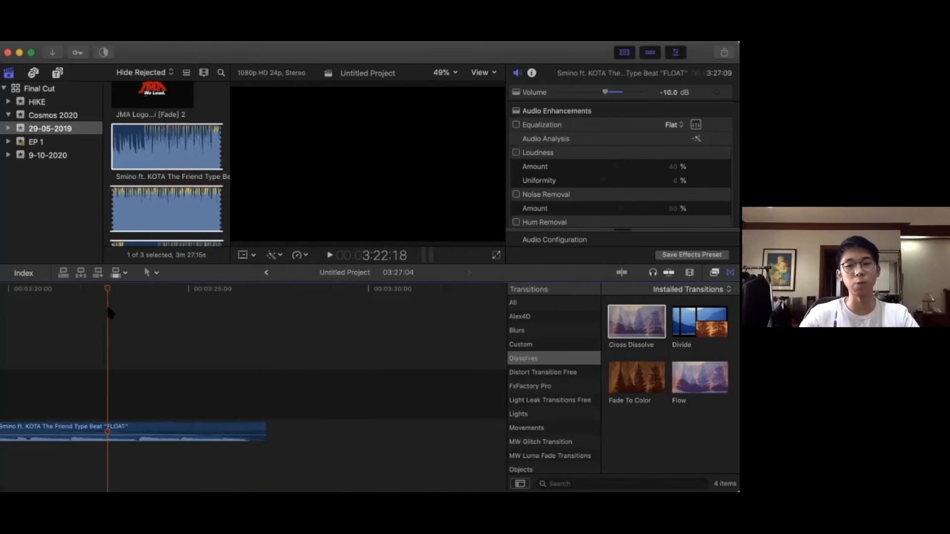
{"action": "key", "text": "space"}
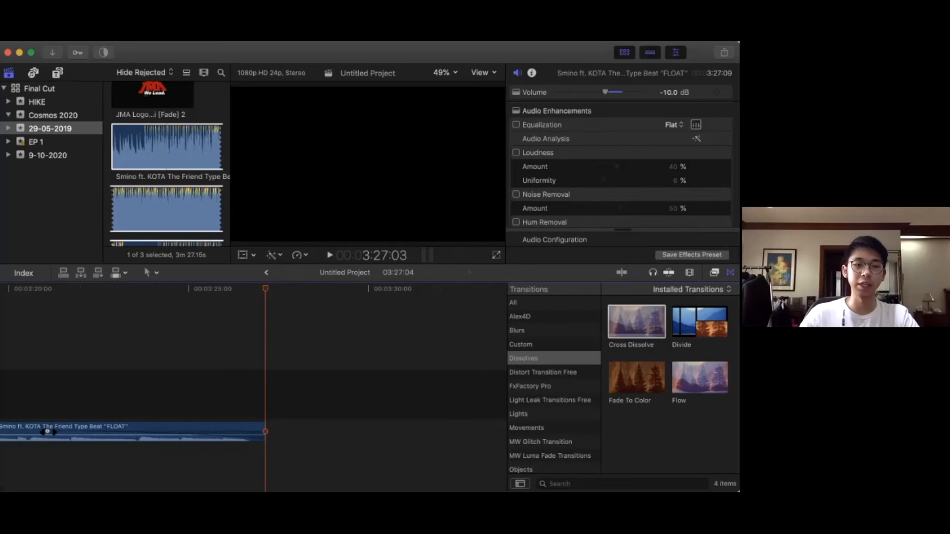
{"action": "left_click_drag", "start_coordinate": [49, 431], "coordinate": [70, 431]}
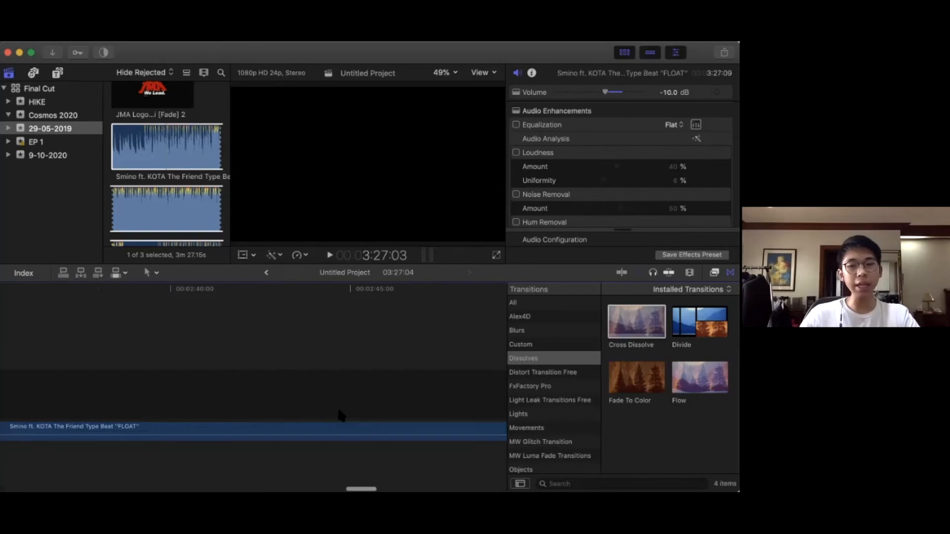
Return to the start of the timeline and open the project's export with the Apple Devices 1080p preset
{"action": "scroll", "coordinate": [342, 416], "scroll_direction": "left", "scroll_amount": 10}
{"action": "scroll", "coordinate": [367, 416], "scroll_direction": "left", "scroll_amount": 10}
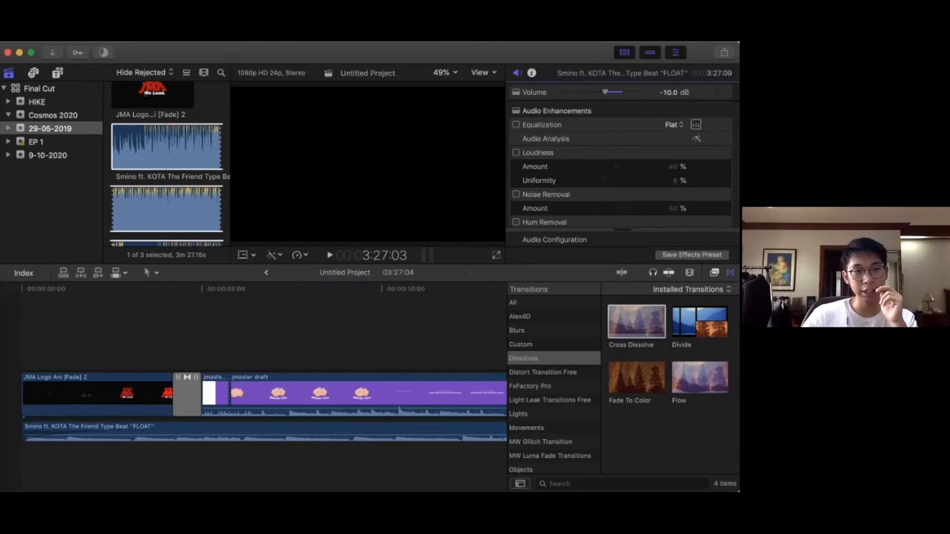
{"action": "left_click", "coordinate": [96, 42]}
{"action": "mouse_move", "coordinate": [165, 161]}
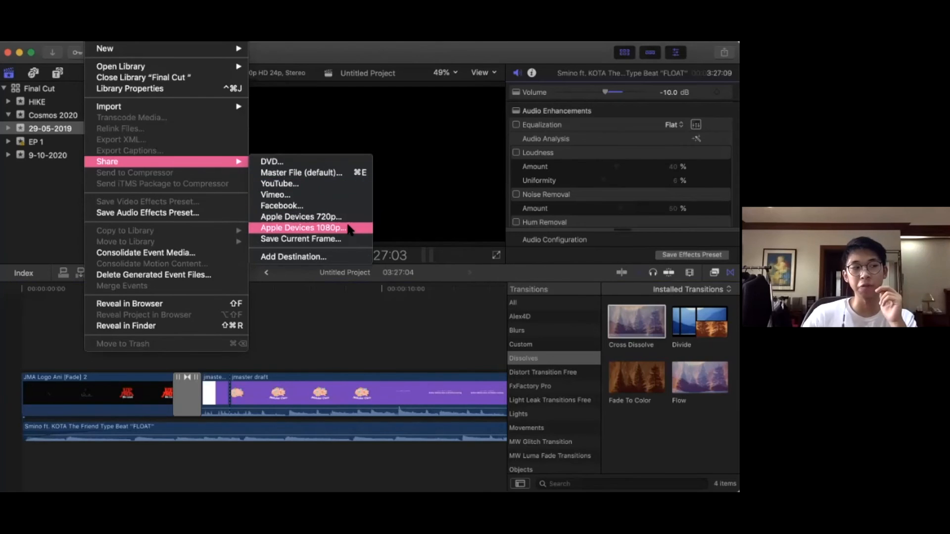
{"action": "left_click", "coordinate": [350, 229]}
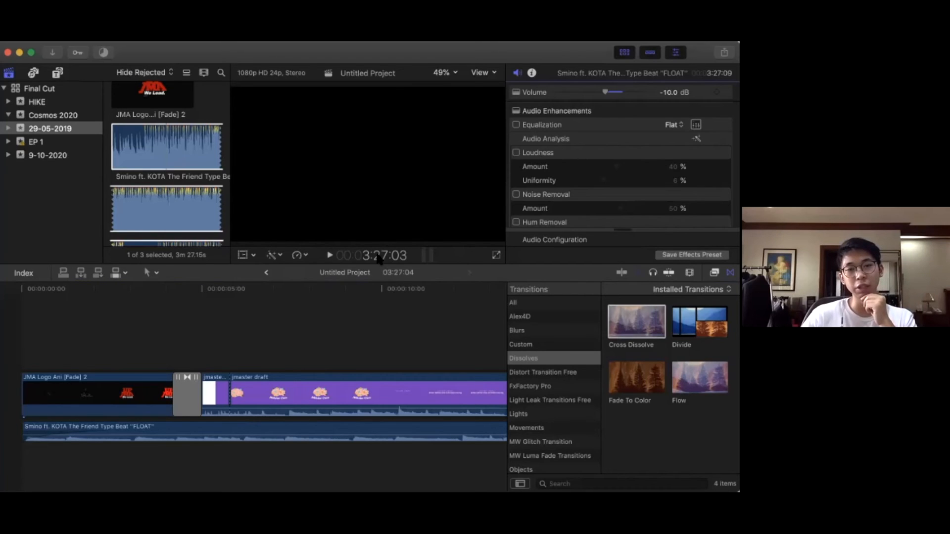
{"action": "key", "text": "super+e"}
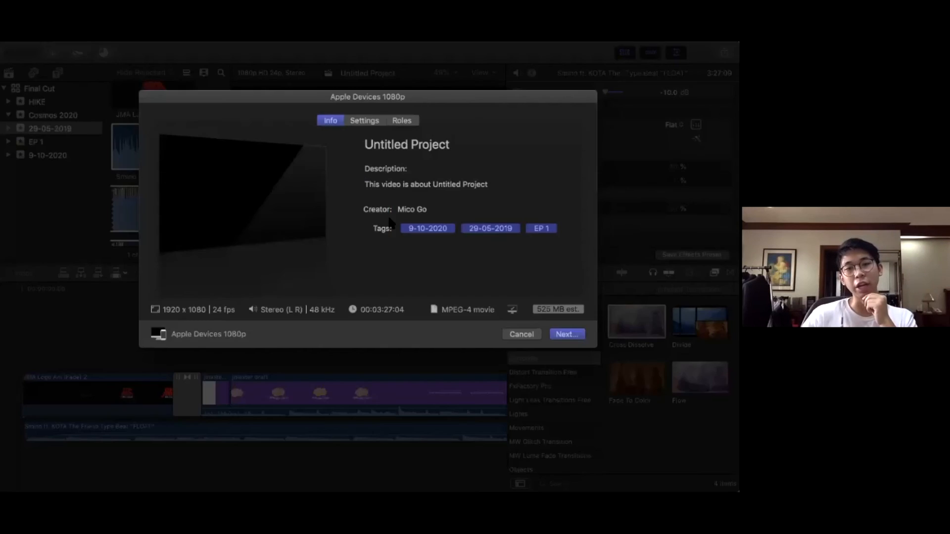
Title the exported video "JMAster Final Cut Pro"
{"action": "left_click", "coordinate": [383, 147]}
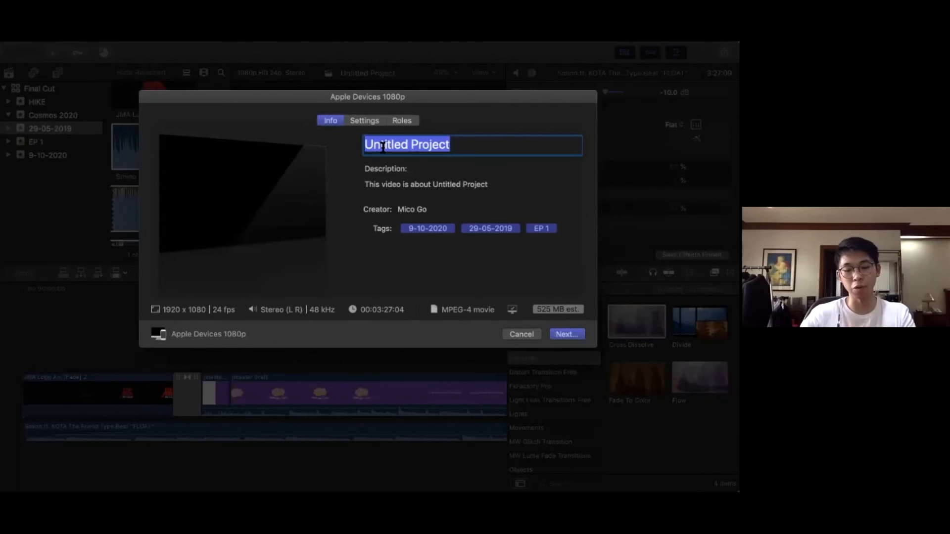
{"action": "type", "text": "JAMA"}
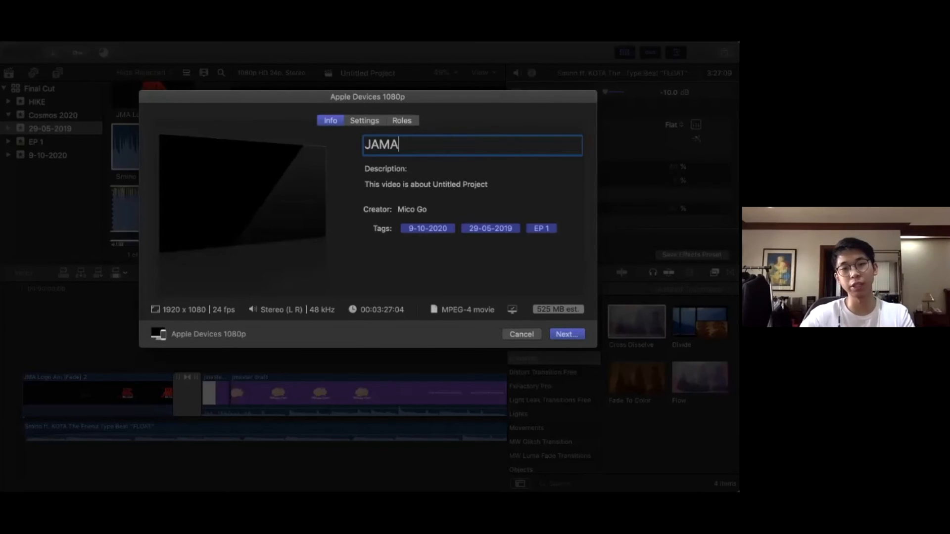
{"action": "key", "text": "BackSpace"}
{"action": "key", "text": "BackSpace"}
{"action": "type", "text": "Aster "}
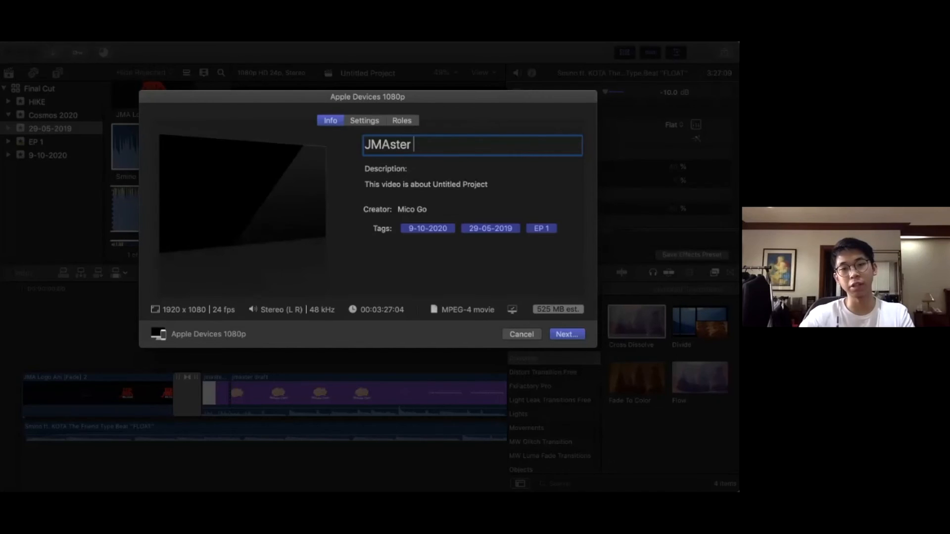
{"action": "type", "text": "Final Cut Pro"}
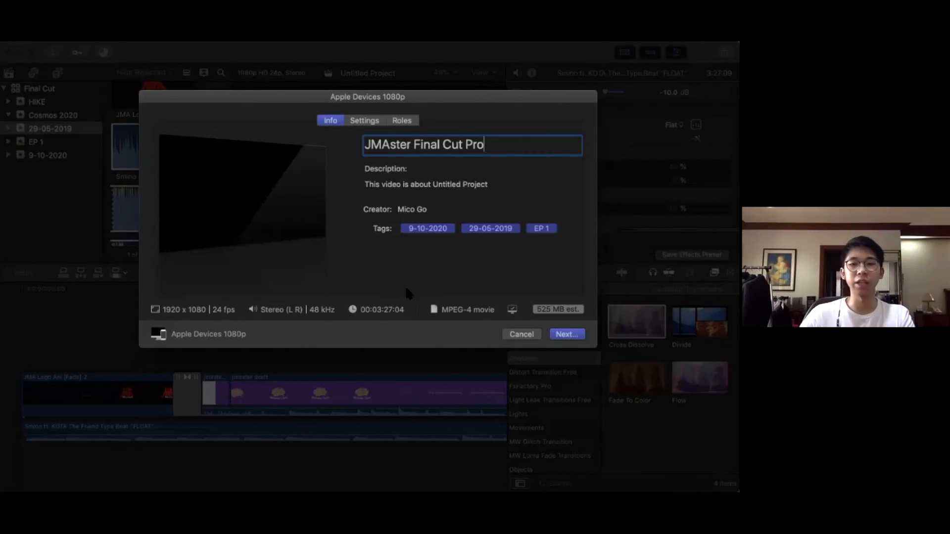
Check the export's format, codec and resolution settings, and proceed to saving the file
{"action": "left_click", "coordinate": [365, 121]}
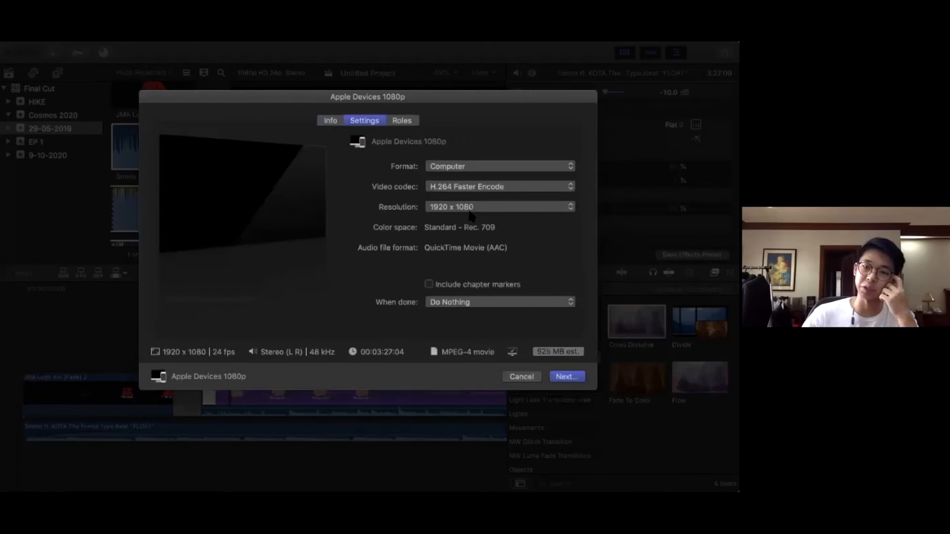
{"action": "left_click", "coordinate": [339, 121]}
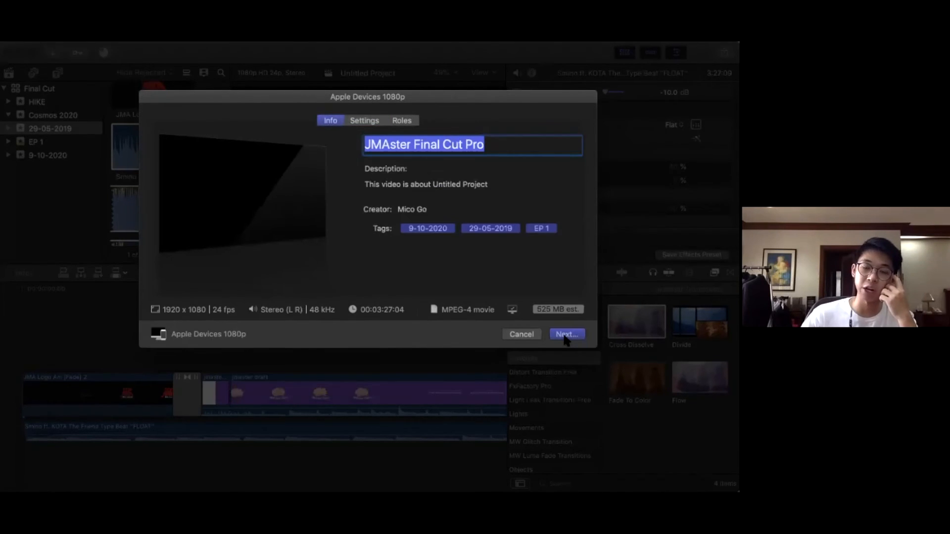
{"action": "left_click", "coordinate": [566, 335]}
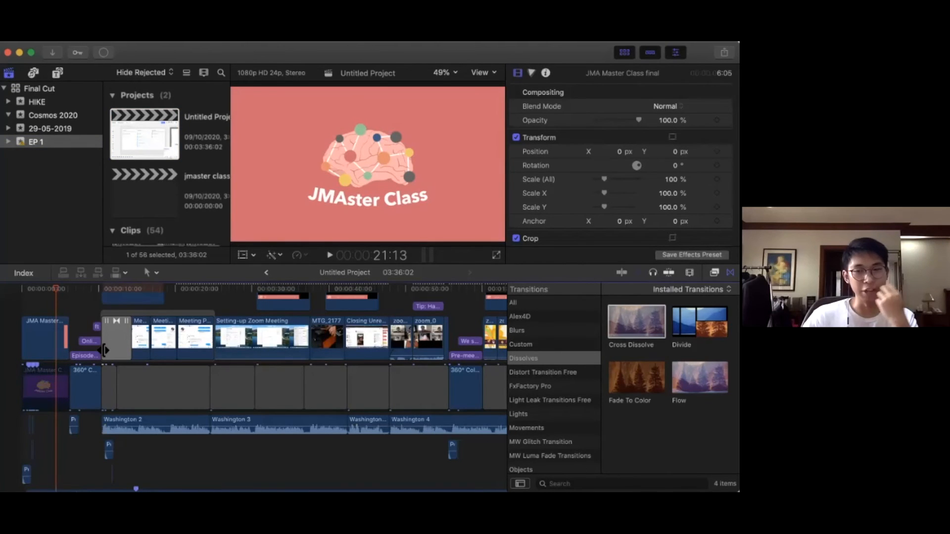
Set the playhead to the start of the EP 1 project and examine its clip, title and audio layers through to the end
{"action": "scroll", "coordinate": [24, 304], "scroll_direction": "up", "scroll_amount": 5}
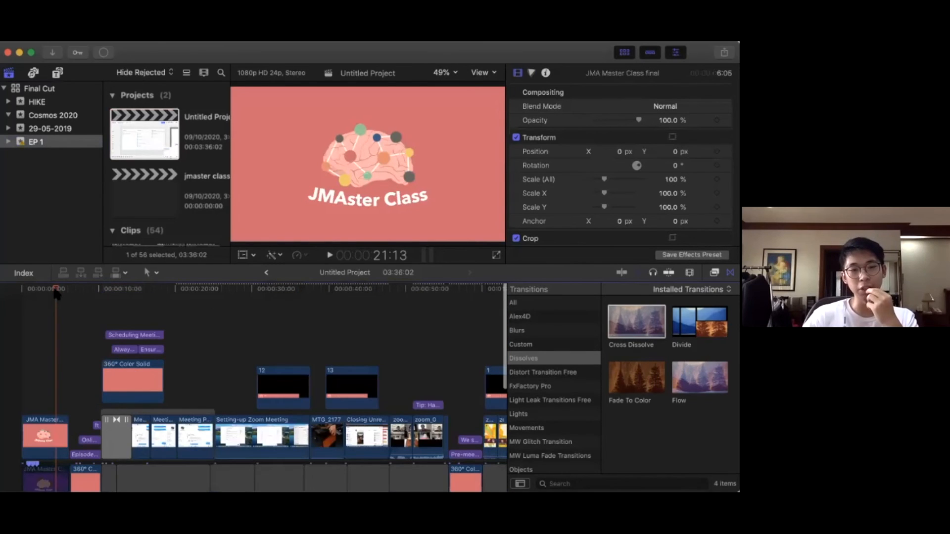
{"action": "left_click_drag", "start_coordinate": [56, 293], "coordinate": [19, 297]}
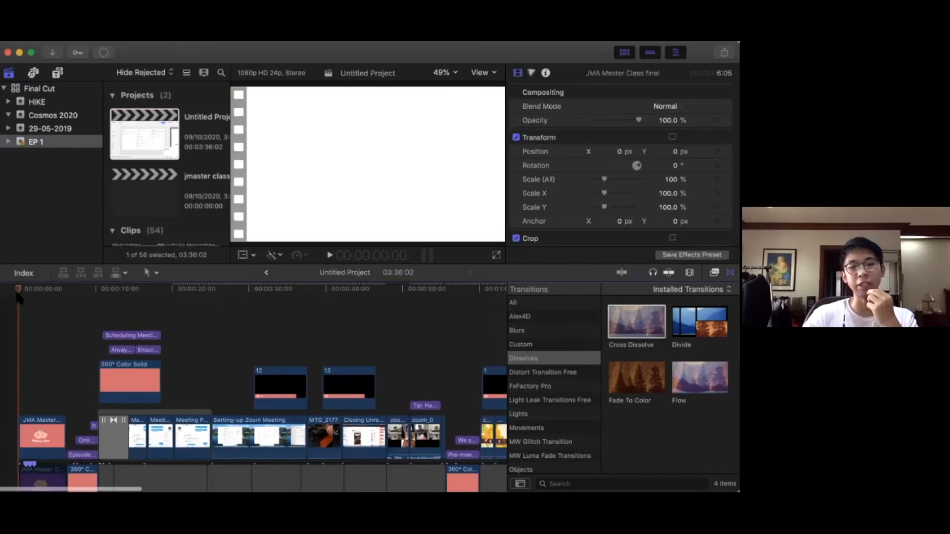
{"action": "scroll", "coordinate": [257, 406], "scroll_direction": "down", "scroll_amount": 1}
{"action": "scroll", "coordinate": [258, 405], "scroll_direction": "right", "scroll_amount": 1}
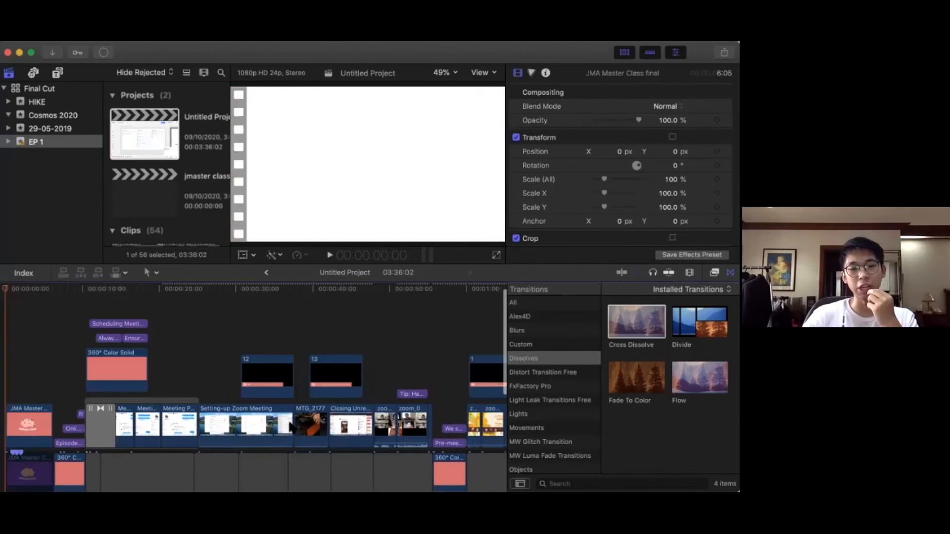
{"action": "scroll", "coordinate": [291, 427], "scroll_direction": "right", "scroll_amount": 5}
{"action": "scroll", "coordinate": [265, 414], "scroll_direction": "down", "scroll_amount": 5}
{"action": "scroll", "coordinate": [266, 414], "scroll_direction": "right", "scroll_amount": 10}
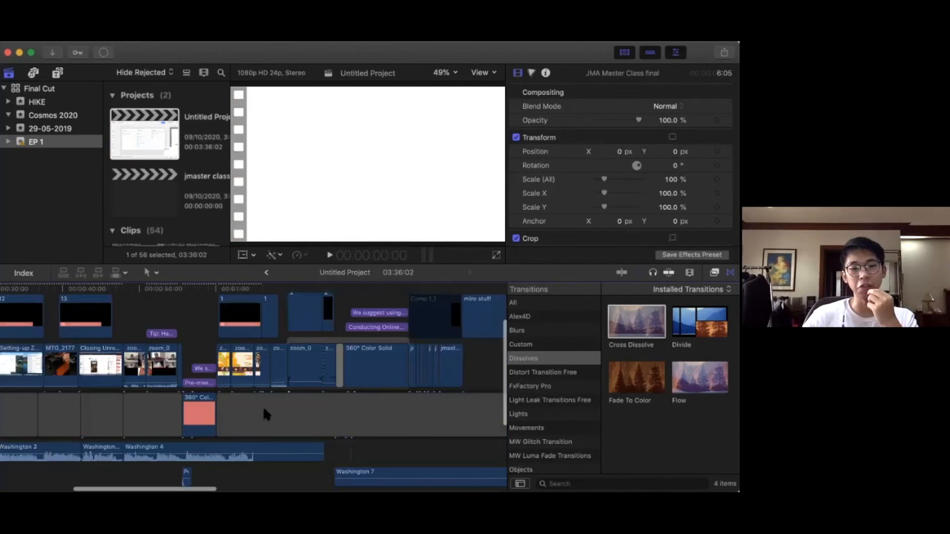
{"action": "scroll", "coordinate": [263, 406], "scroll_direction": "right", "scroll_amount": 15}
{"action": "scroll", "coordinate": [263, 406], "scroll_direction": "down", "scroll_amount": 5}
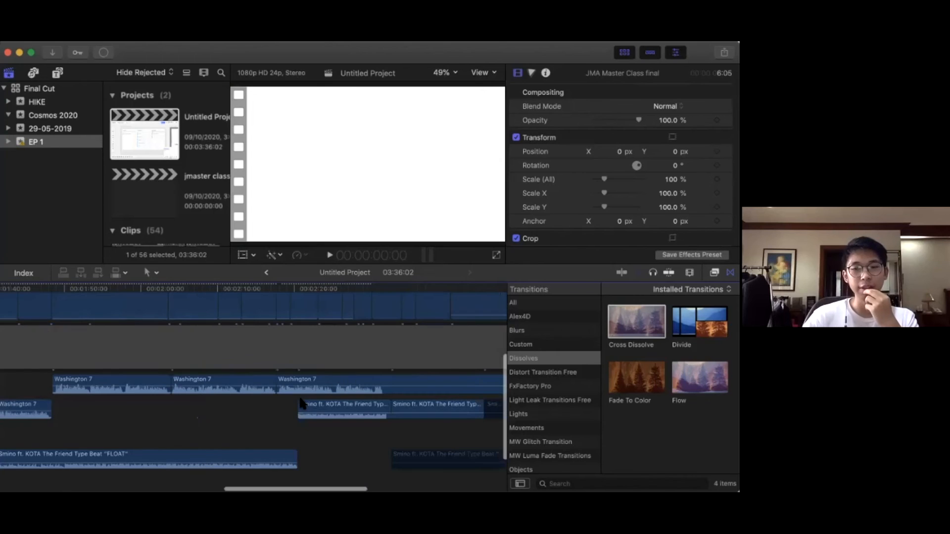
{"action": "scroll", "coordinate": [300, 403], "scroll_direction": "down", "scroll_amount": 3}
{"action": "scroll", "coordinate": [300, 403], "scroll_direction": "right", "scroll_amount": 10}
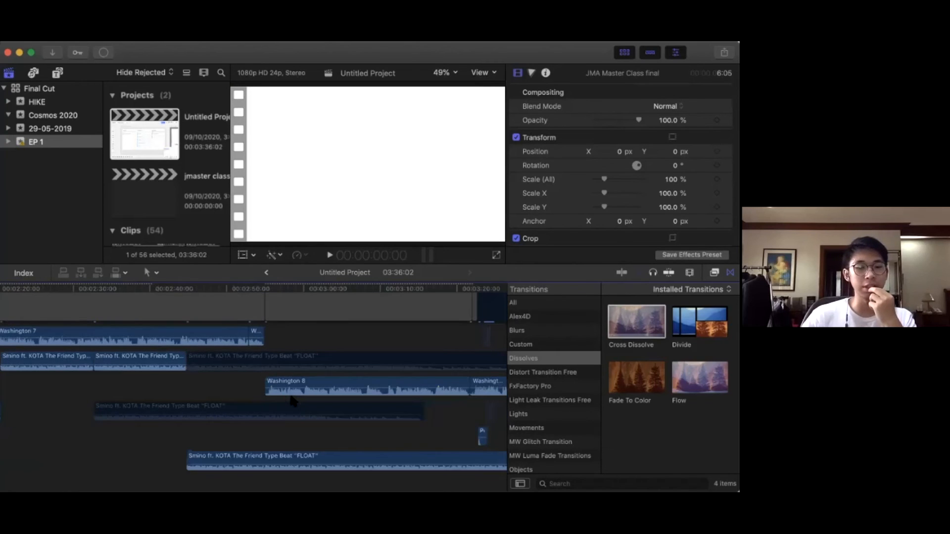
{"action": "scroll", "coordinate": [291, 401], "scroll_direction": "right", "scroll_amount": 2}
{"action": "scroll", "coordinate": [289, 399], "scroll_direction": "down", "scroll_amount": 1}
{"action": "scroll", "coordinate": [289, 399], "scroll_direction": "right", "scroll_amount": 1}
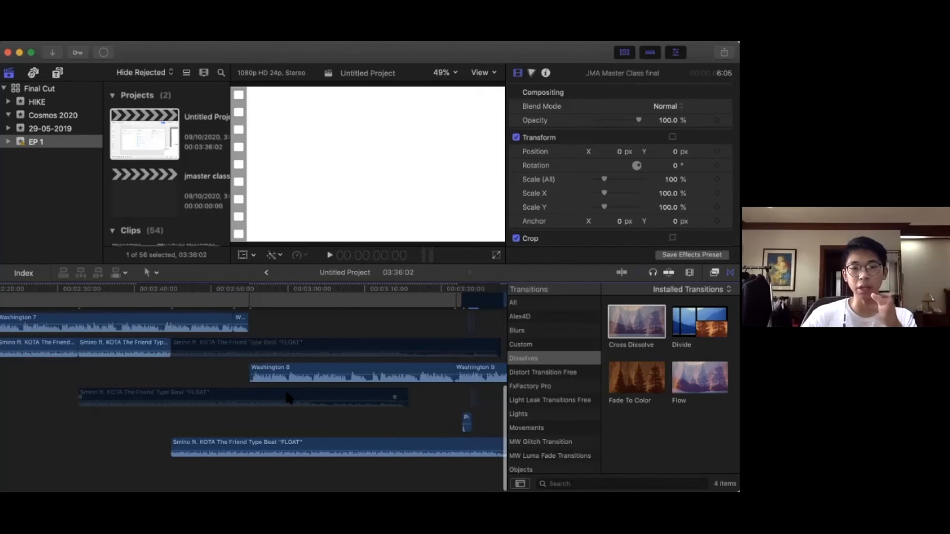
{"action": "scroll", "coordinate": [288, 398], "scroll_direction": "up", "scroll_amount": 1}
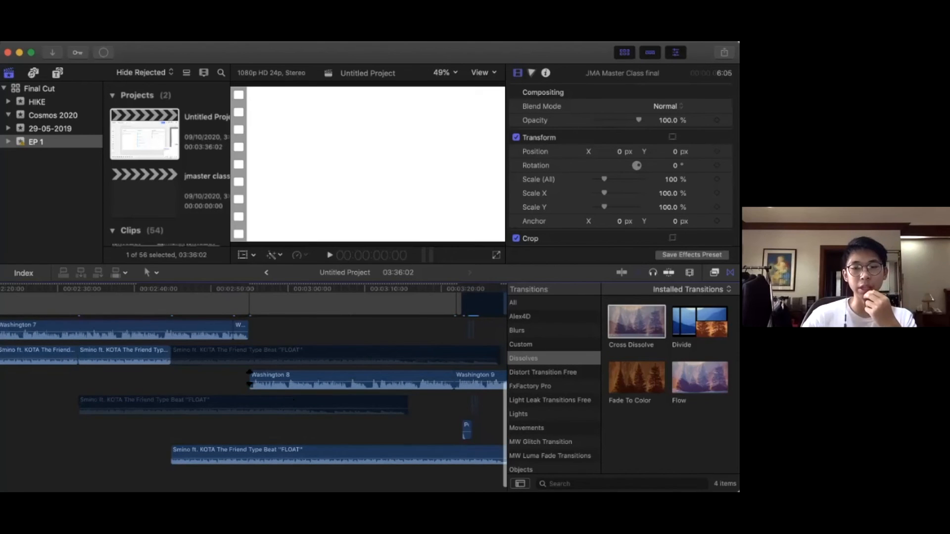
{"action": "scroll", "coordinate": [252, 380], "scroll_direction": "right", "scroll_amount": 3}
{"action": "scroll", "coordinate": [252, 380], "scroll_direction": "right", "scroll_amount": 7}
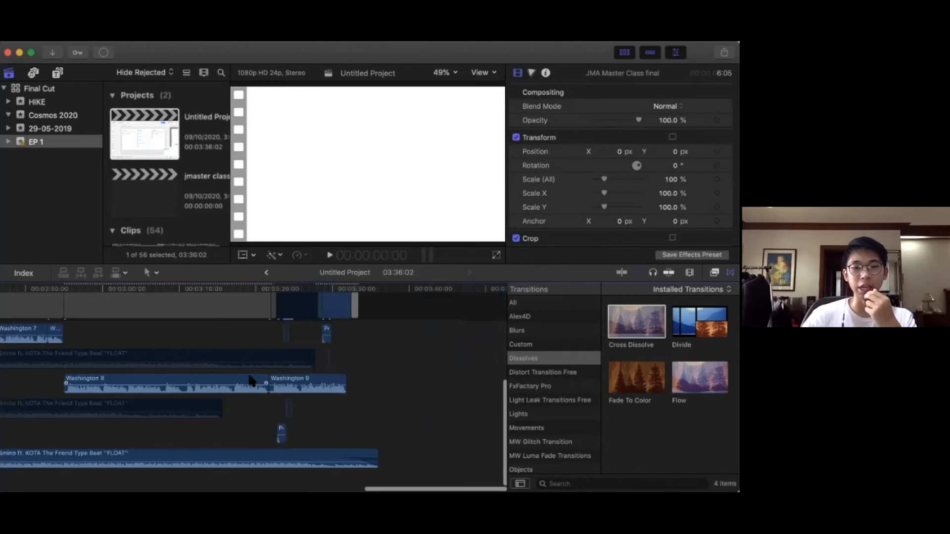
{"action": "scroll", "coordinate": [250, 380], "scroll_direction": "up", "scroll_amount": 5}
{"action": "scroll", "coordinate": [252, 380], "scroll_direction": "left", "scroll_amount": 2}
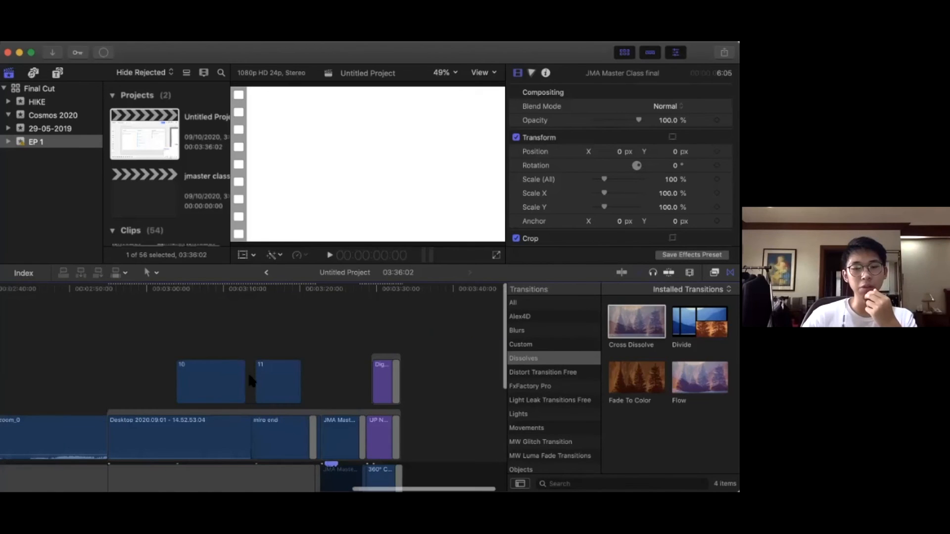
{"action": "scroll", "coordinate": [251, 379], "scroll_direction": "left", "scroll_amount": 20}
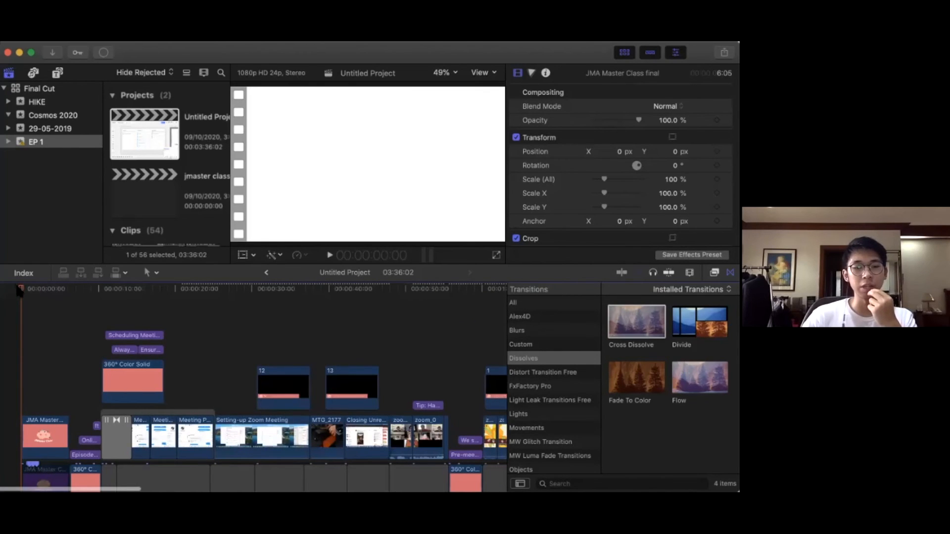
Skim the opening, inspect the "Episode 1, Chapter 2" and "Online Collaboration and Online Learning" titles, and return to the project start
{"action": "left_click", "coordinate": [44, 291]}
{"action": "left_click_drag", "start_coordinate": [49, 290], "coordinate": [75, 292]}
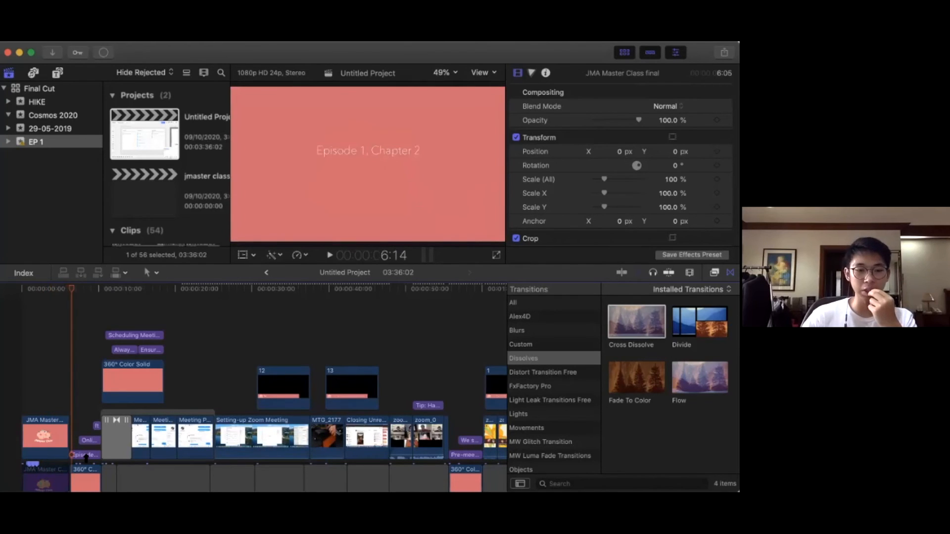
{"action": "left_click", "coordinate": [88, 456]}
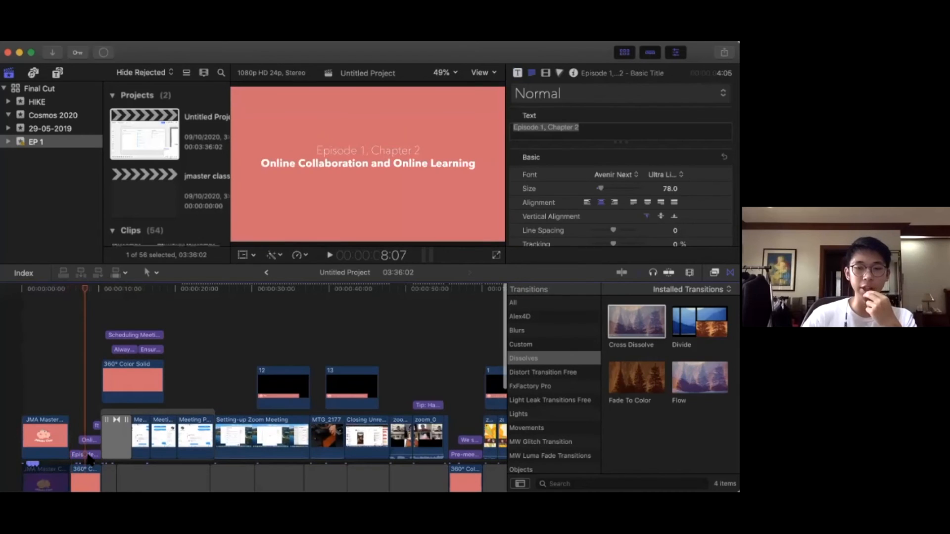
{"action": "left_click", "coordinate": [91, 440]}
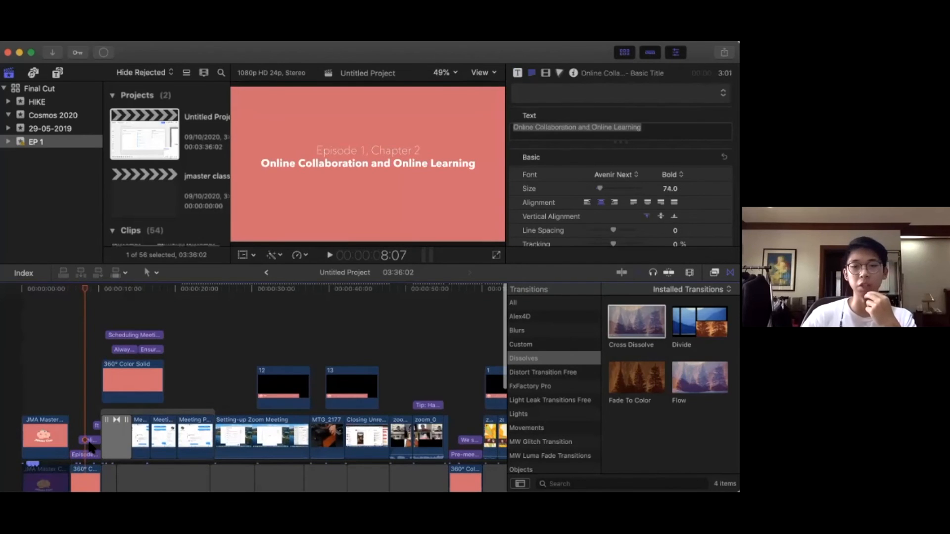
{"action": "left_click", "coordinate": [91, 439]}
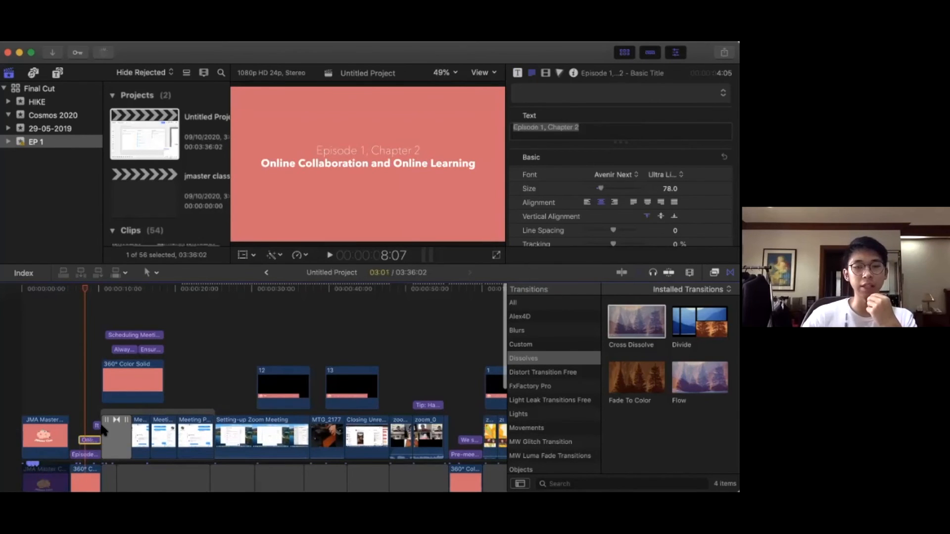
{"action": "left_click", "coordinate": [101, 314]}
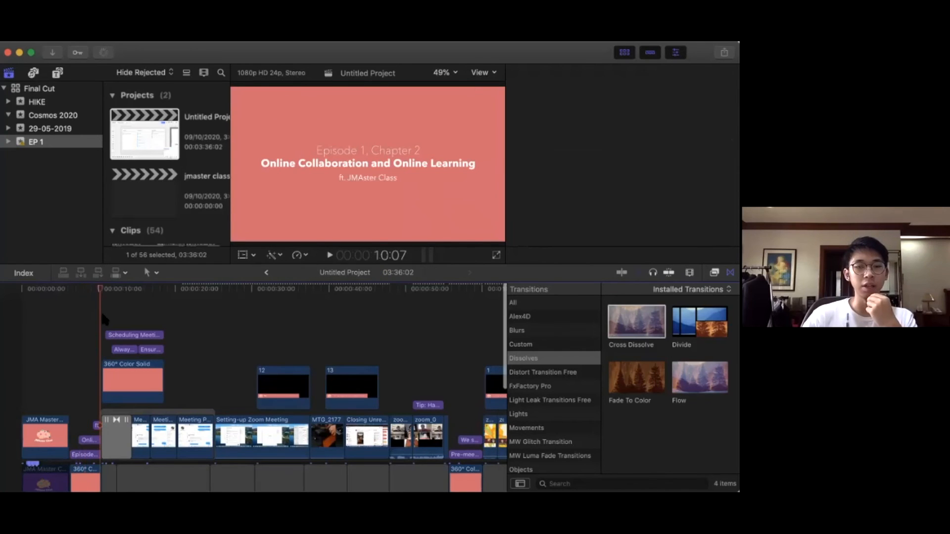
{"action": "left_click", "coordinate": [76, 289]}
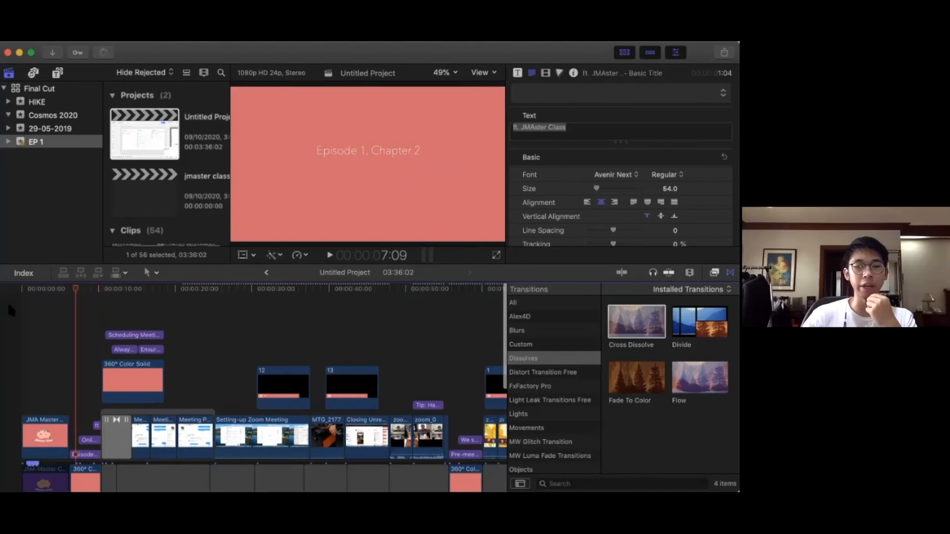
{"action": "key", "text": "Home"}
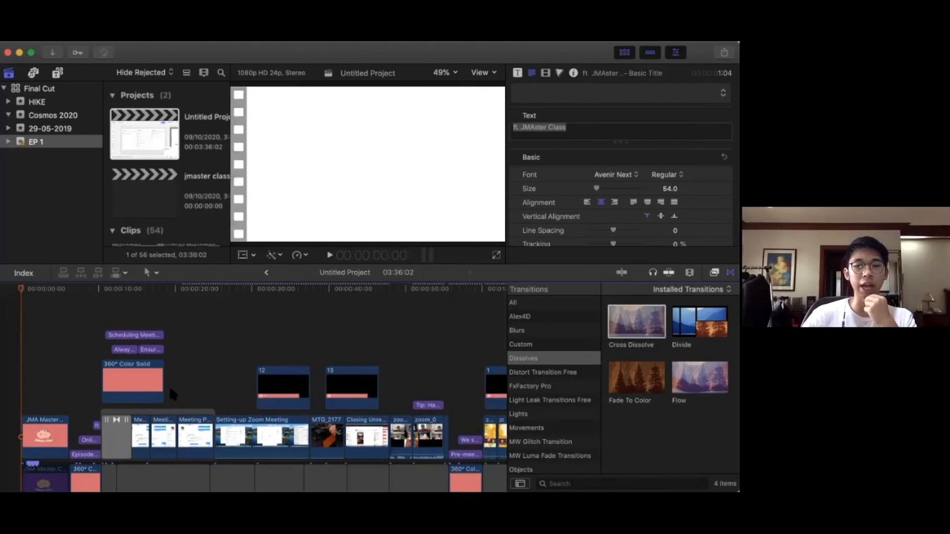
Examine the Washington and "FLOAT" audio tracks layered beneath the opening clips of the EP 1 project
{"action": "left_click", "coordinate": [169, 389]}
{"action": "scroll", "coordinate": [169, 389], "scroll_direction": "down", "scroll_amount": 3}
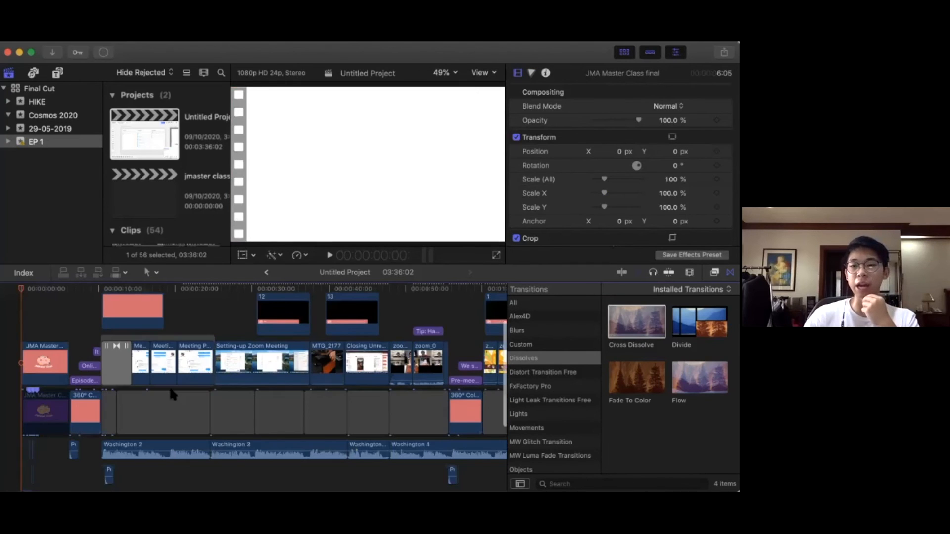
{"action": "scroll", "coordinate": [171, 394], "scroll_direction": "down", "scroll_amount": 3}
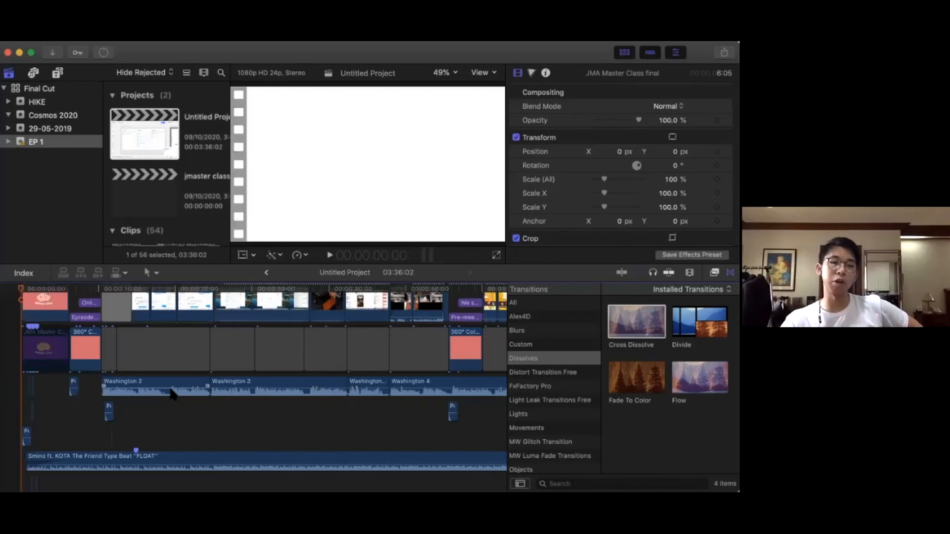
{"action": "scroll", "coordinate": [171, 393], "scroll_direction": "up", "scroll_amount": 3}
{"action": "scroll", "coordinate": [99, 363], "scroll_direction": "up", "scroll_amount": 1}
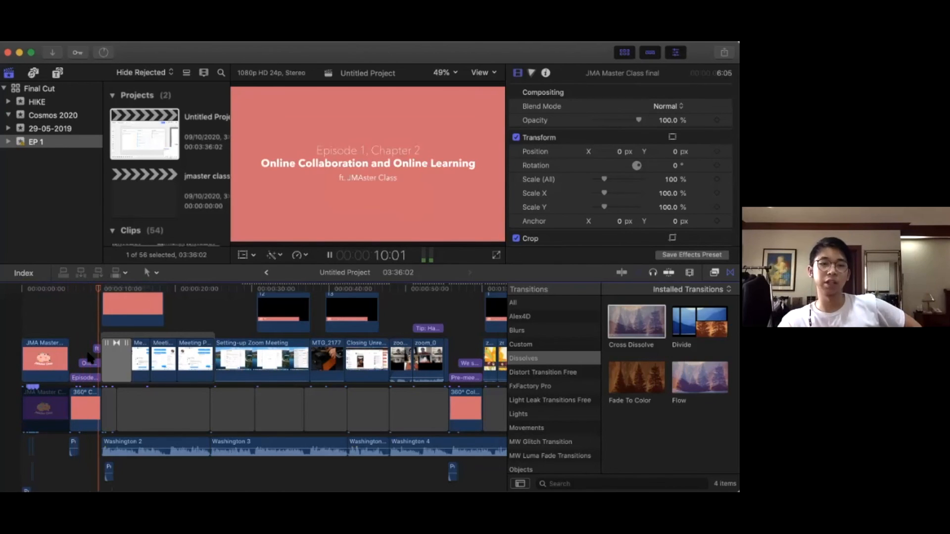
Stop playback at the "Scheduling Meetings" title, then inspect the "Episode 1, Chapter 2" title and the start of the Setting-up Zoom Meeting clip
{"action": "key", "text": "space"}
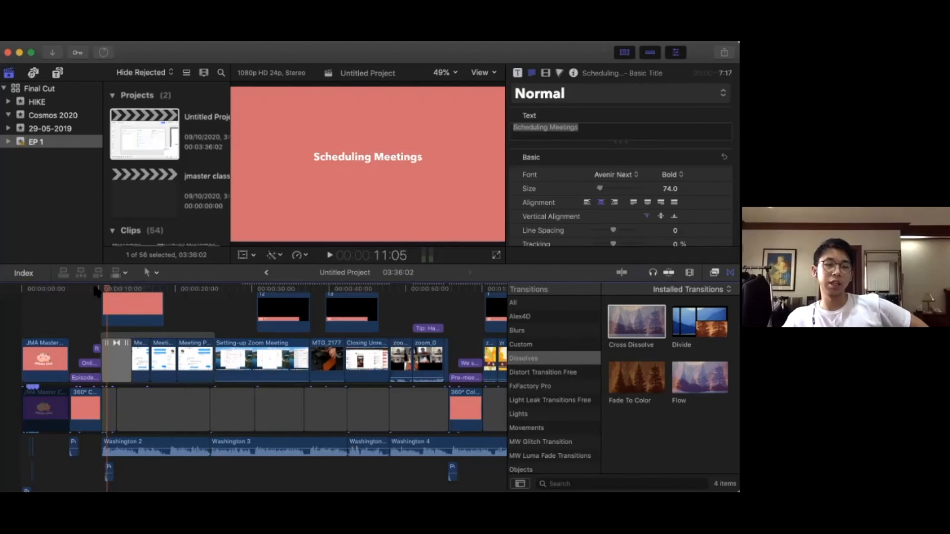
{"action": "left_click", "coordinate": [75, 288]}
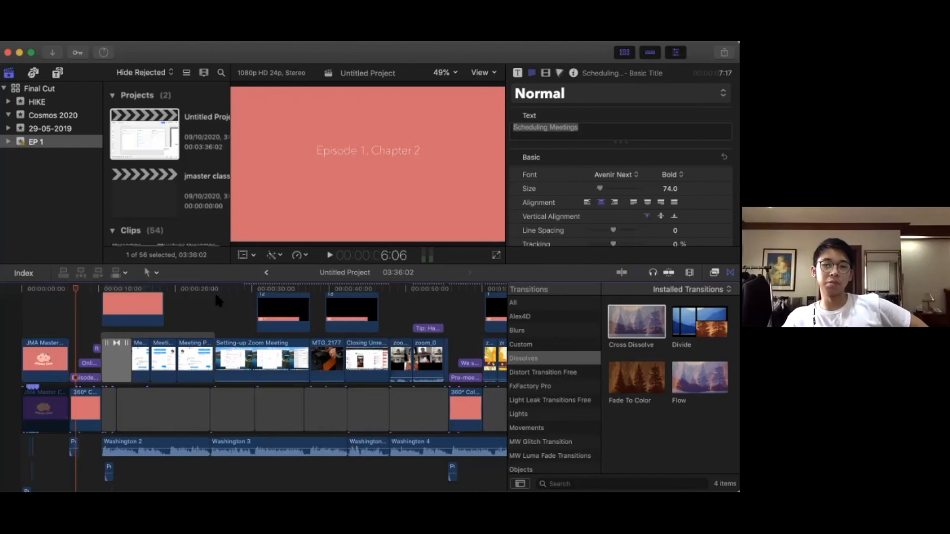
{"action": "left_click", "coordinate": [216, 294]}
{"action": "scroll", "coordinate": [215, 294], "scroll_direction": "up", "scroll_amount": 3}
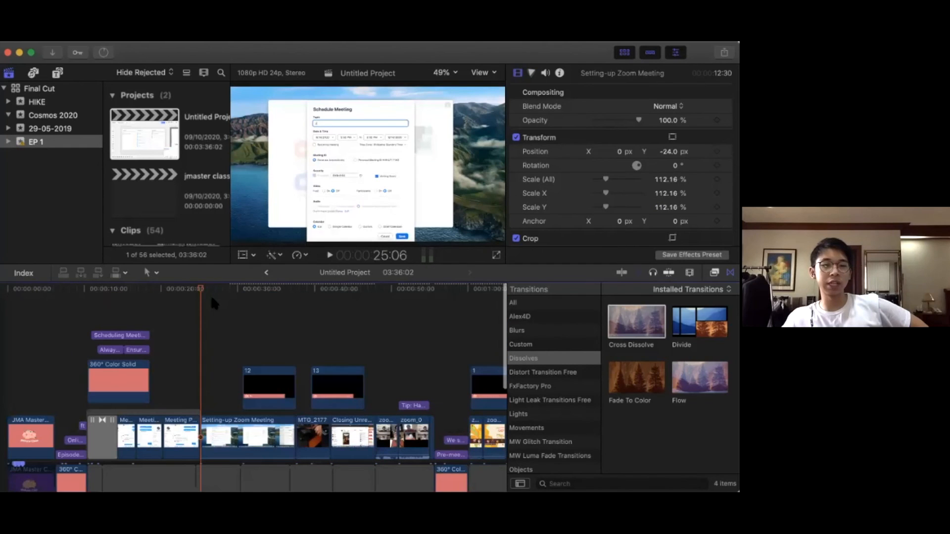
{"action": "scroll", "coordinate": [211, 295], "scroll_direction": "right", "scroll_amount": 2}
{"action": "scroll", "coordinate": [212, 295], "scroll_direction": "right", "scroll_amount": 8}
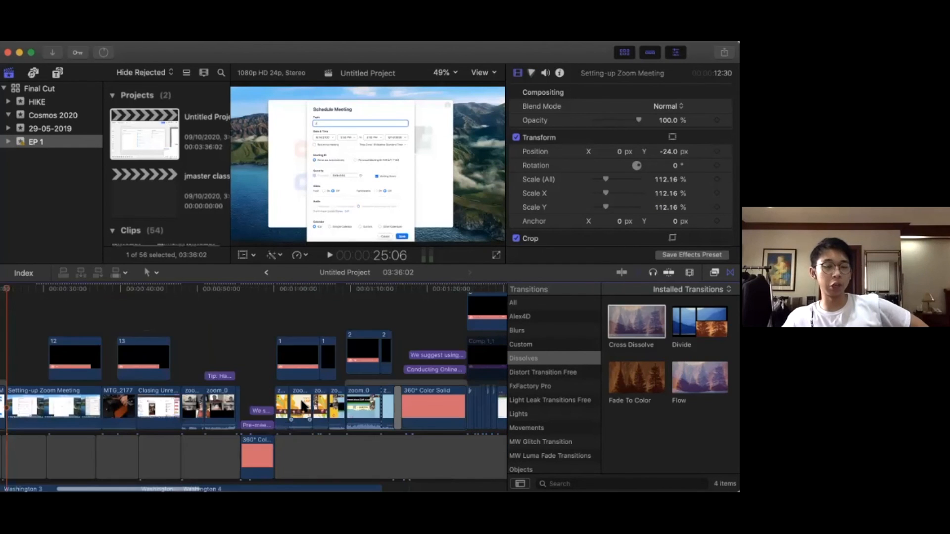
Inspect the "Minimize clutter" banner, the "Pre-meeting Rituals" title and the tip about having everyone turn on their cameras
{"action": "left_click", "coordinate": [160, 295]}
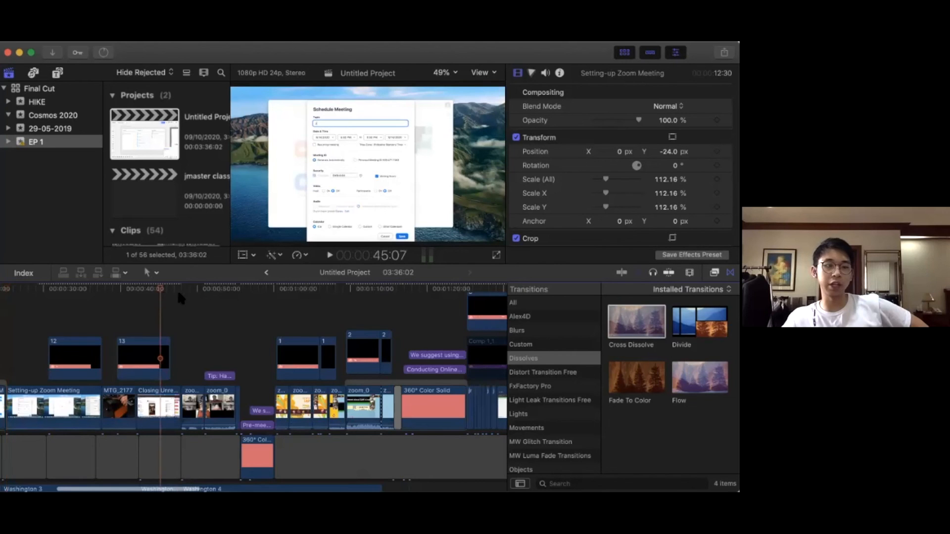
{"action": "left_click", "coordinate": [206, 293]}
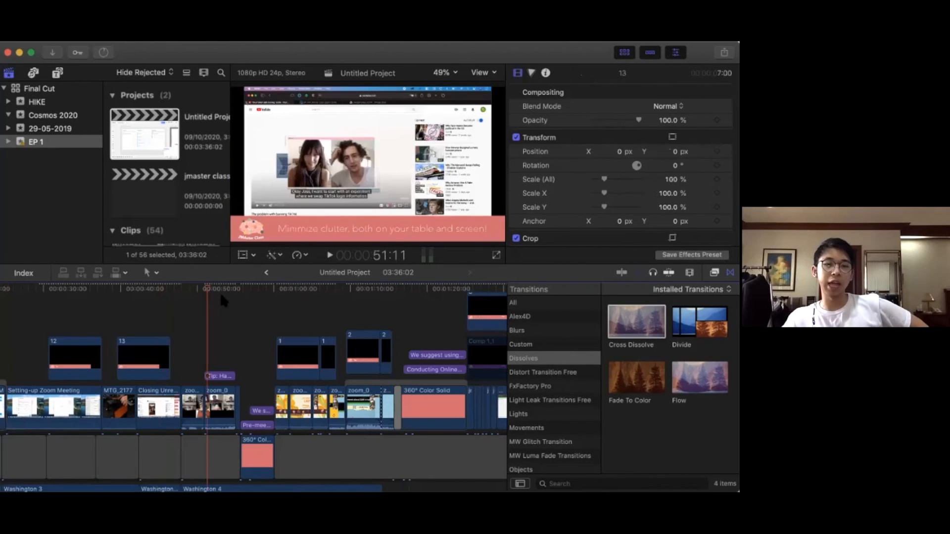
{"action": "left_click", "coordinate": [260, 307]}
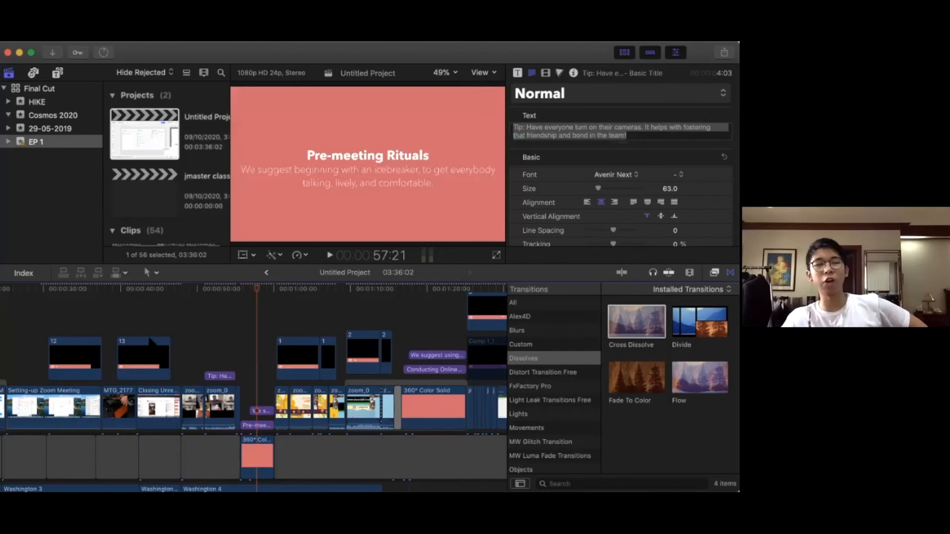
{"action": "left_click", "coordinate": [148, 358]}
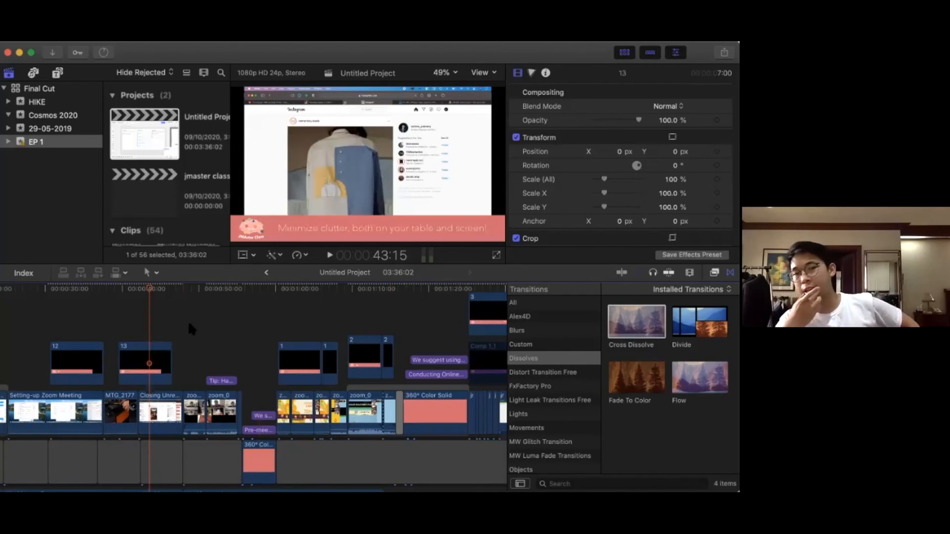
{"action": "left_click", "coordinate": [220, 304]}
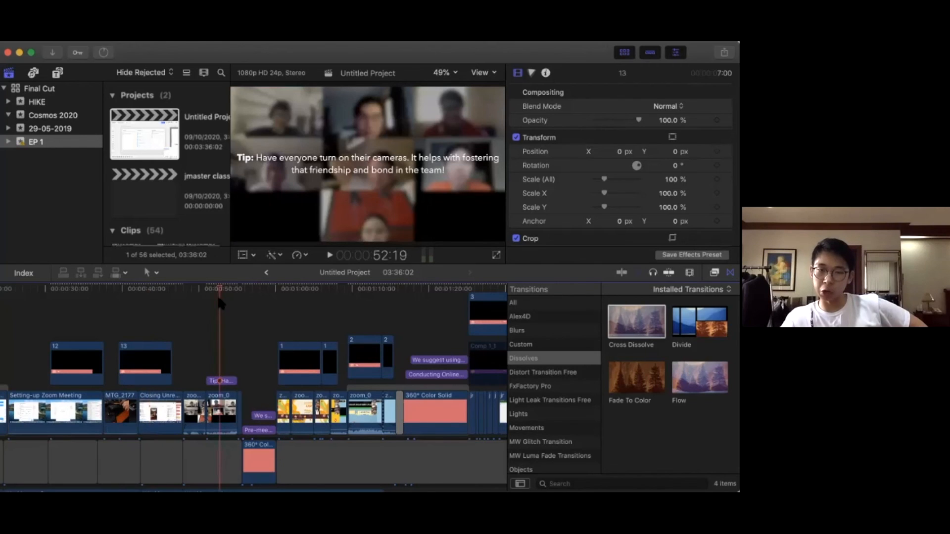
Skim the "Conducting Online Meetings" title and play the section leading into it from the "They help you get to know your members!" tip
{"action": "scroll", "coordinate": [222, 303], "scroll_direction": "right", "scroll_amount": 10}
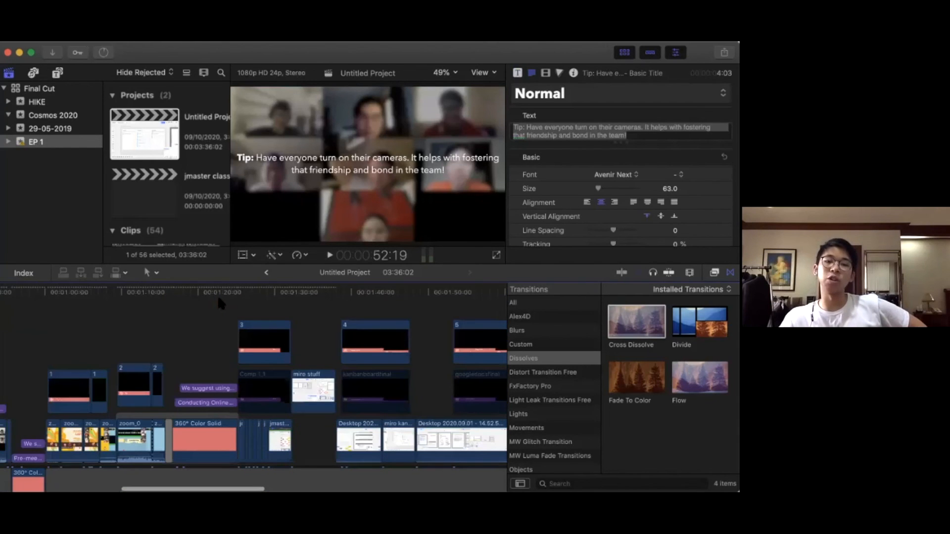
{"action": "scroll", "coordinate": [217, 295], "scroll_direction": "down", "scroll_amount": 1}
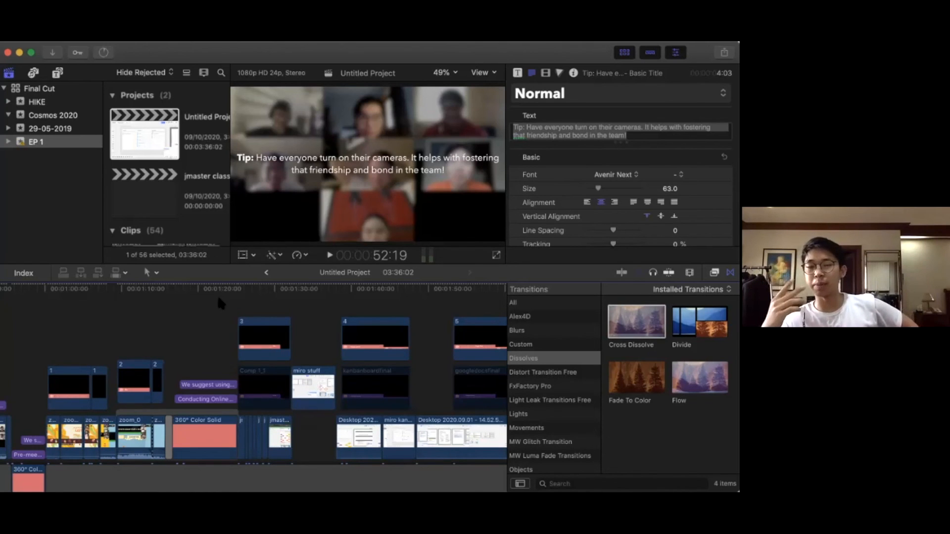
{"action": "left_click", "coordinate": [187, 288]}
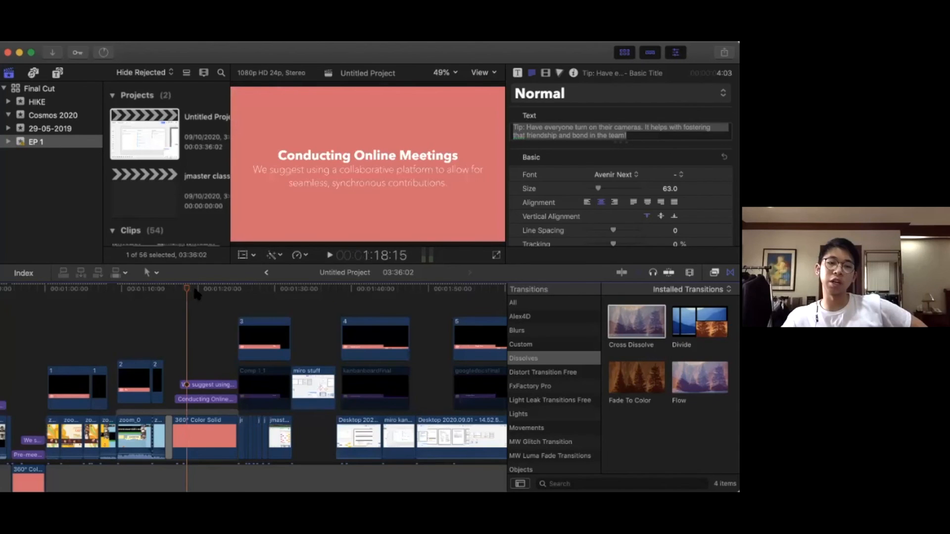
{"action": "left_click", "coordinate": [200, 288]}
{"action": "left_click", "coordinate": [168, 288]}
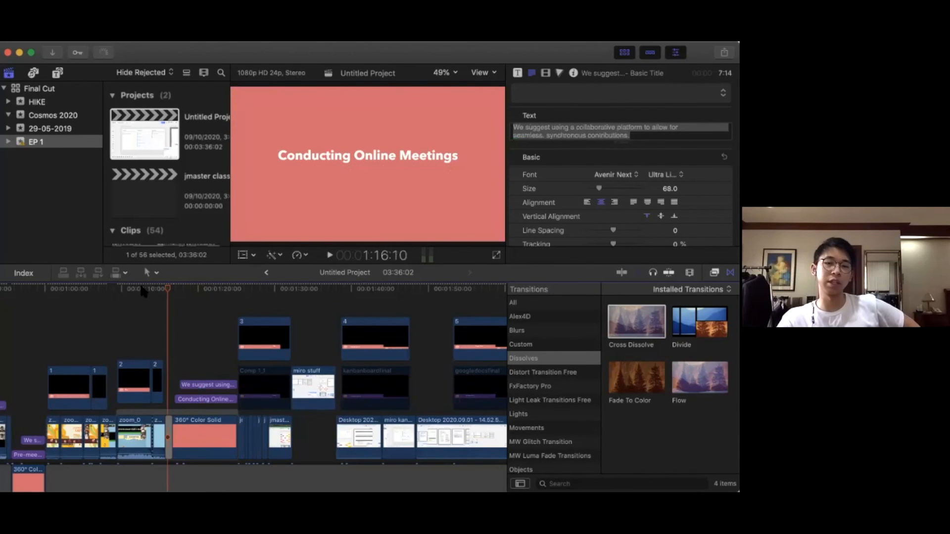
{"action": "left_click", "coordinate": [138, 288]}
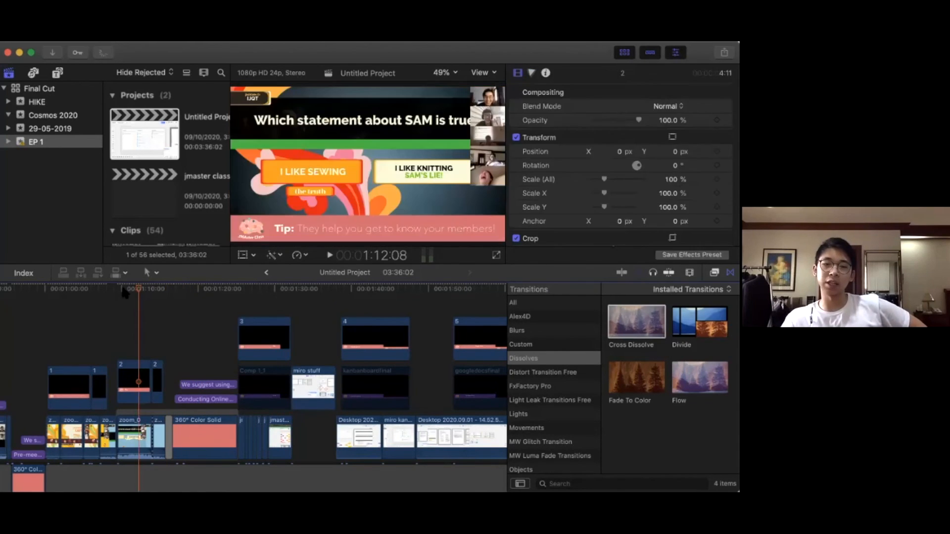
{"action": "key", "text": "space"}
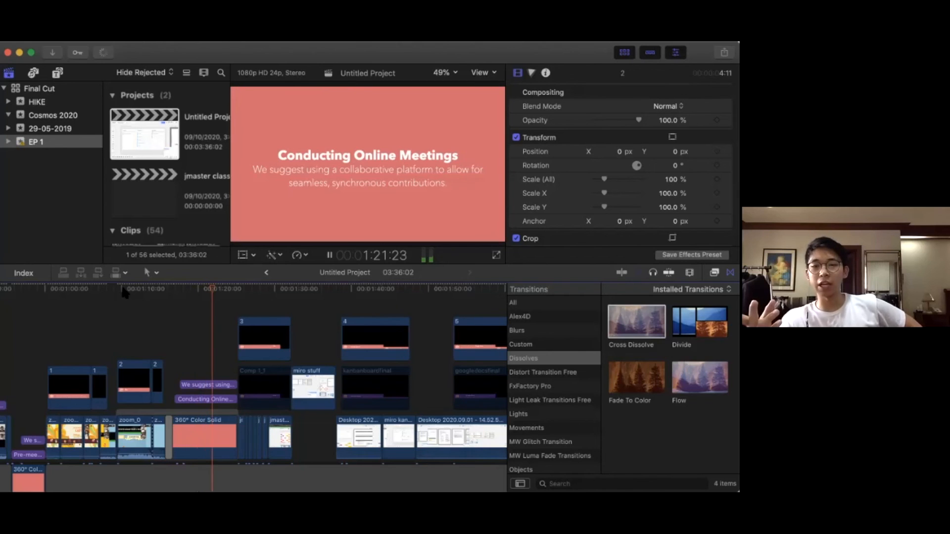
{"action": "key", "text": "space"}
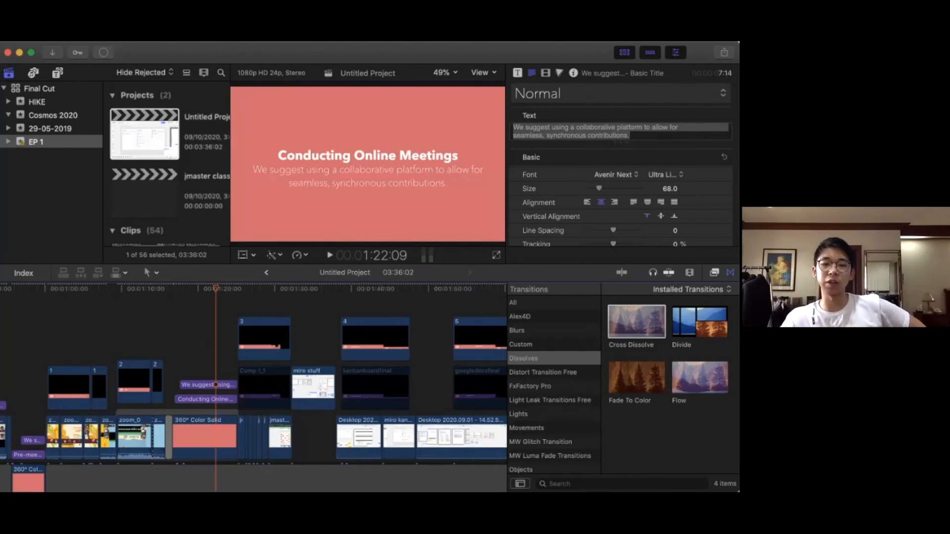
Look over the numbered banners and screen-recording clips through to the closing titles, then return to the "Conducting Online Meetings" section
{"action": "scroll", "coordinate": [252, 386], "scroll_direction": "right", "scroll_amount": 3}
{"action": "scroll", "coordinate": [273, 339], "scroll_direction": "right", "scroll_amount": 10}
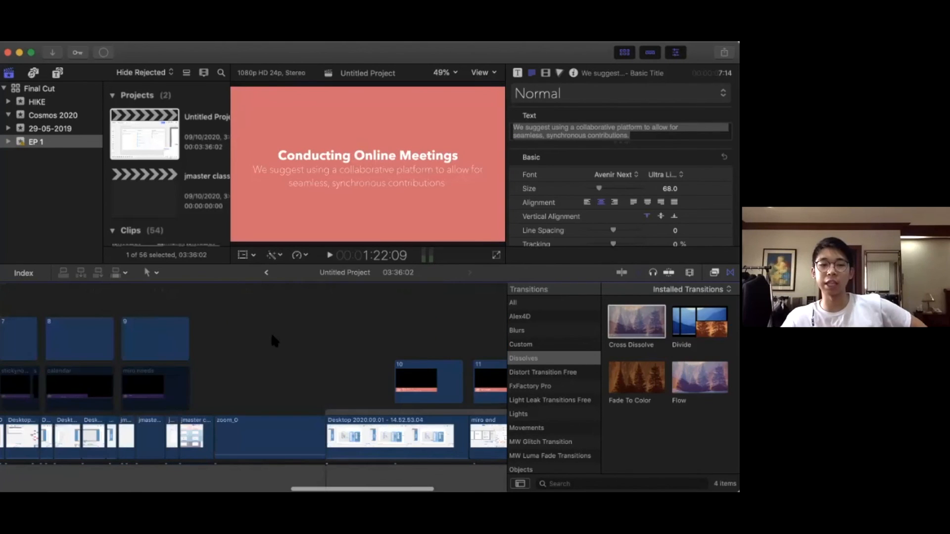
{"action": "scroll", "coordinate": [273, 336], "scroll_direction": "right", "scroll_amount": 5}
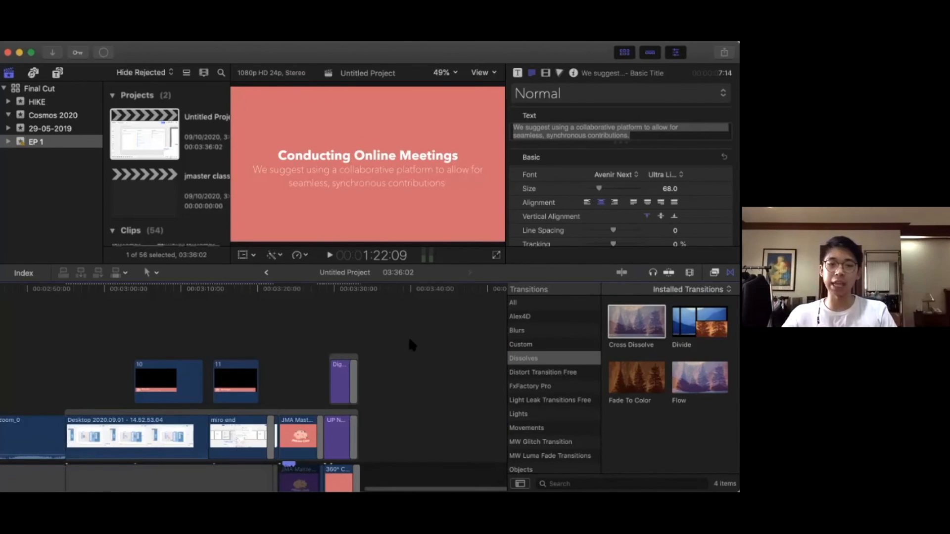
{"action": "scroll", "coordinate": [409, 344], "scroll_direction": "left", "scroll_amount": 15}
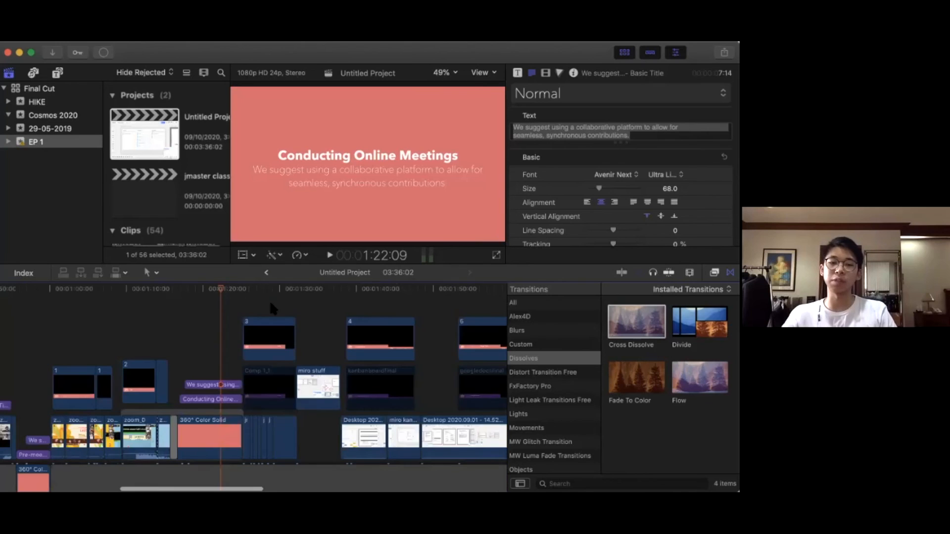
{"action": "scroll", "coordinate": [294, 298], "scroll_direction": "left", "scroll_amount": 3}
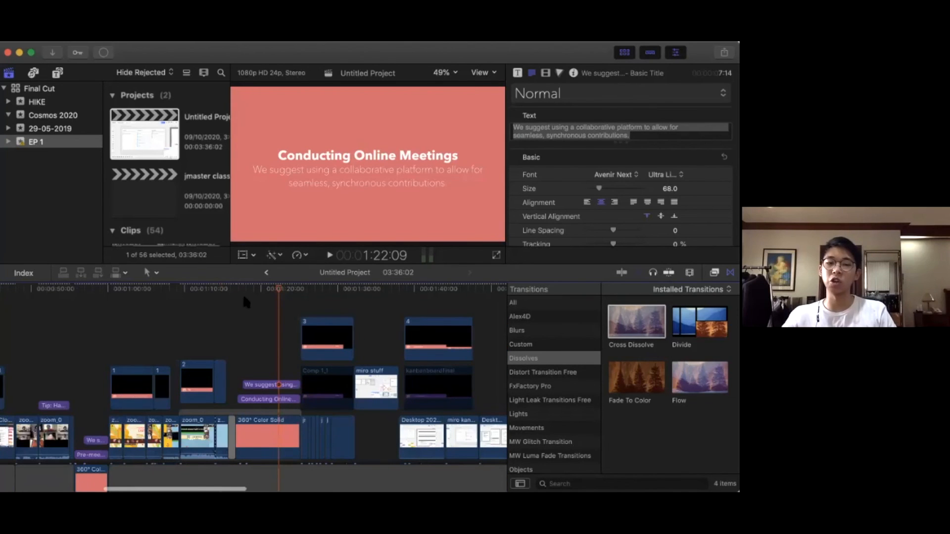
Skim the "Conducting Online Meetings" section and select the end edge of its "We suggest using" title
{"action": "left_click", "coordinate": [244, 295]}
{"action": "left_click", "coordinate": [264, 290]}
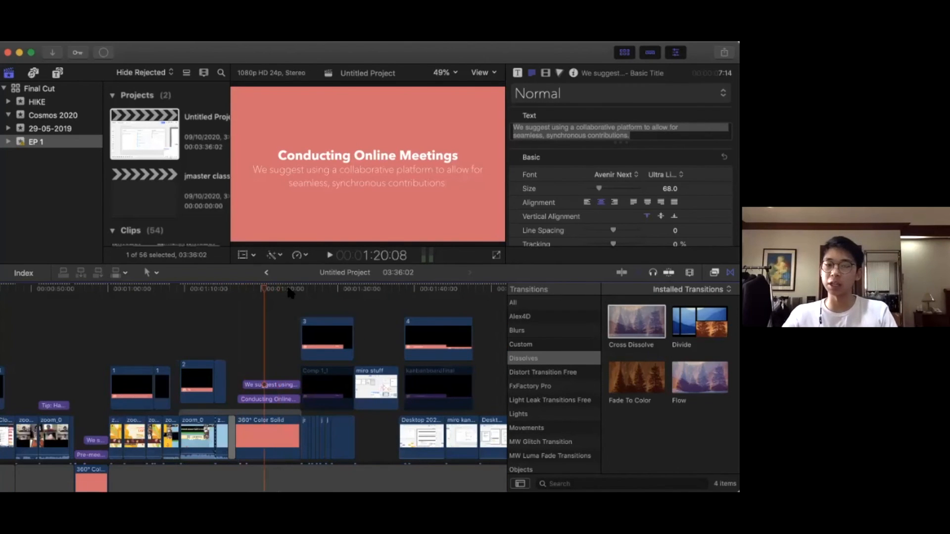
{"action": "left_click", "coordinate": [290, 288]}
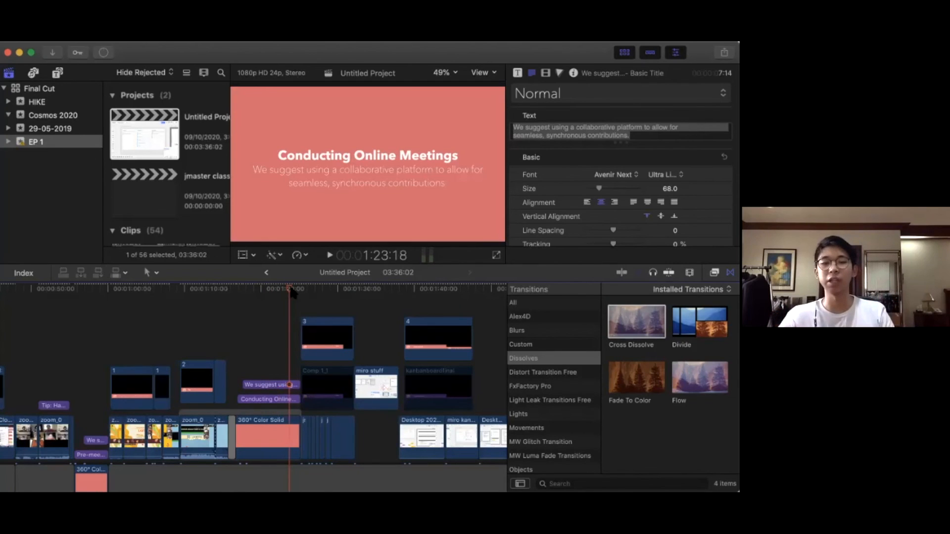
{"action": "left_click", "coordinate": [227, 300]}
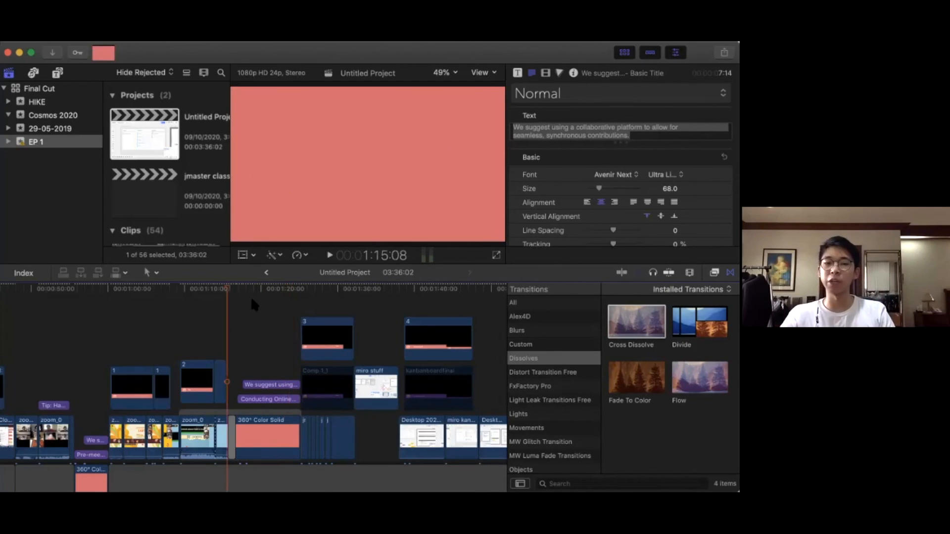
{"action": "left_click", "coordinate": [258, 302]}
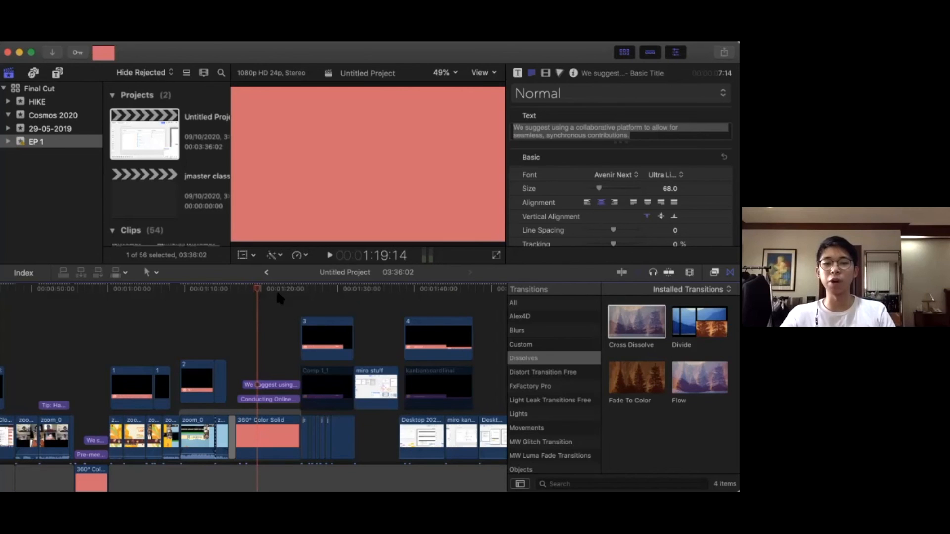
{"action": "left_click", "coordinate": [276, 298]}
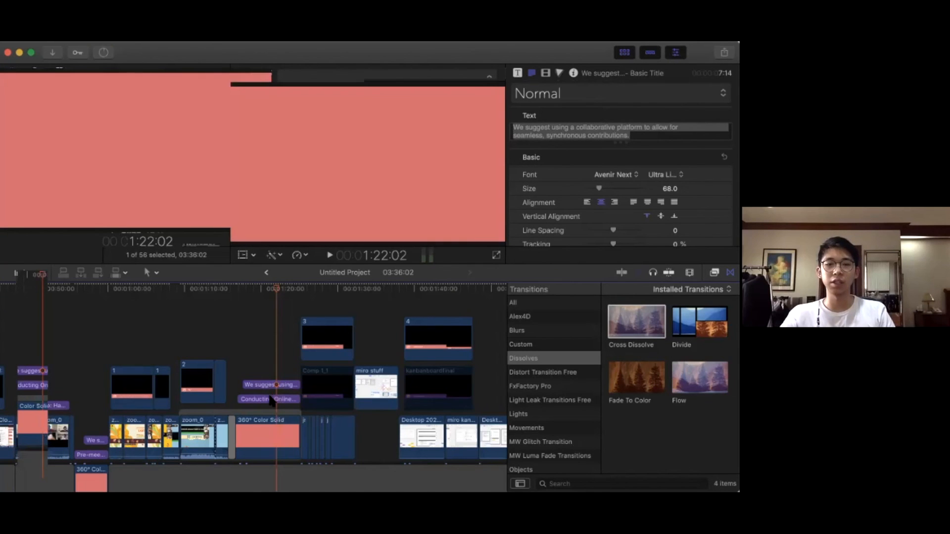
{"action": "left_click", "coordinate": [271, 386]}
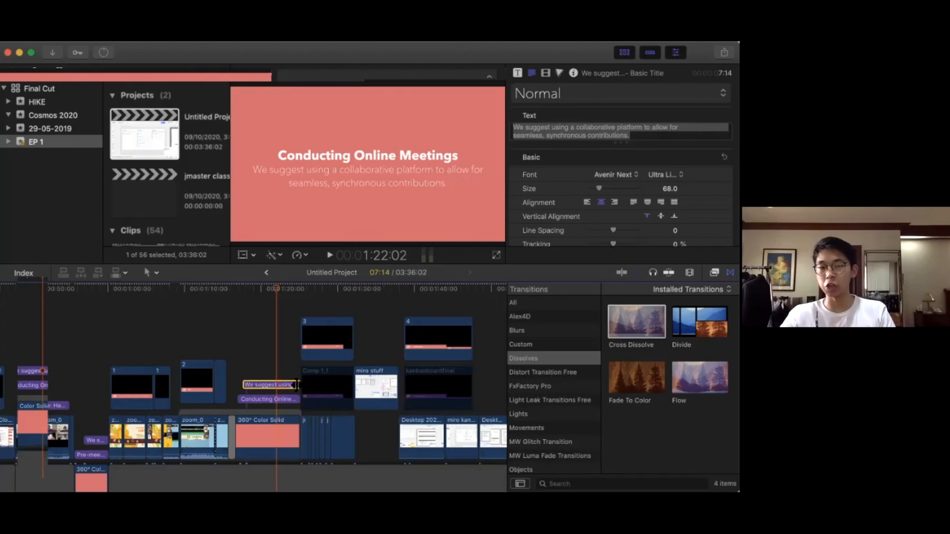
{"action": "left_click_drag", "start_coordinate": [296, 385], "coordinate": [299, 385]}
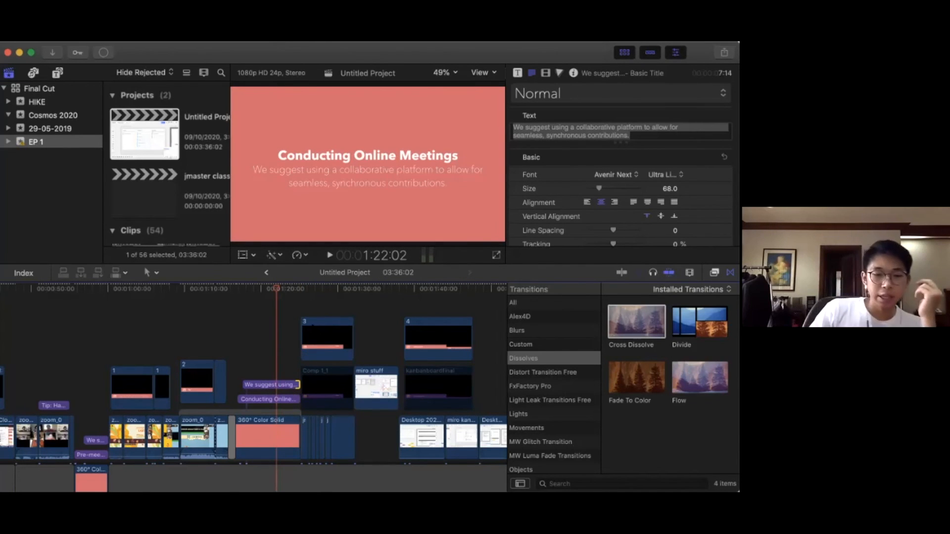
Examine the video, banner and audio layers from the "Conducting Online Meetings" section to the project's end, and return to the project start
{"action": "scroll", "coordinate": [296, 312], "scroll_direction": "right", "scroll_amount": 5}
{"action": "scroll", "coordinate": [297, 312], "scroll_direction": "down", "scroll_amount": 3}
{"action": "scroll", "coordinate": [314, 326], "scroll_direction": "right", "scroll_amount": 10}
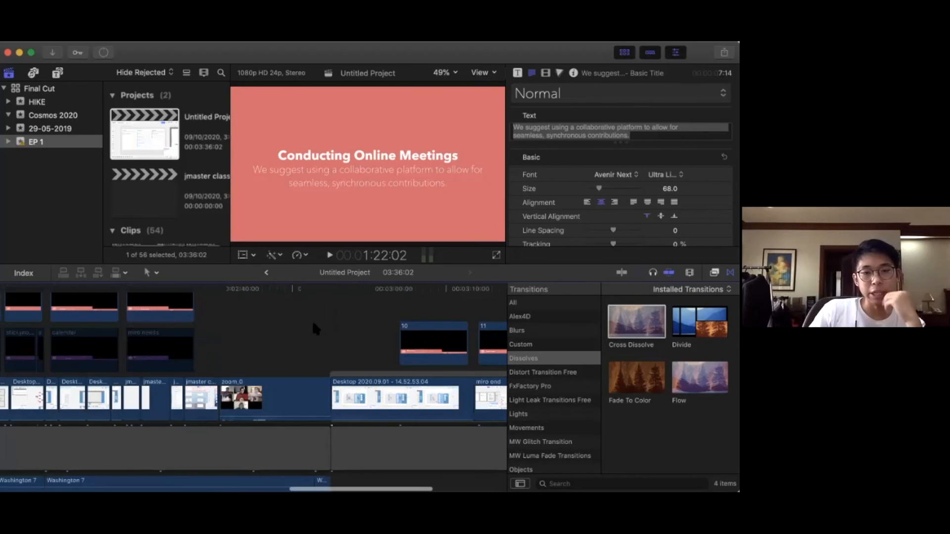
{"action": "scroll", "coordinate": [313, 326], "scroll_direction": "up", "scroll_amount": 3}
{"action": "scroll", "coordinate": [314, 324], "scroll_direction": "left", "scroll_amount": 1}
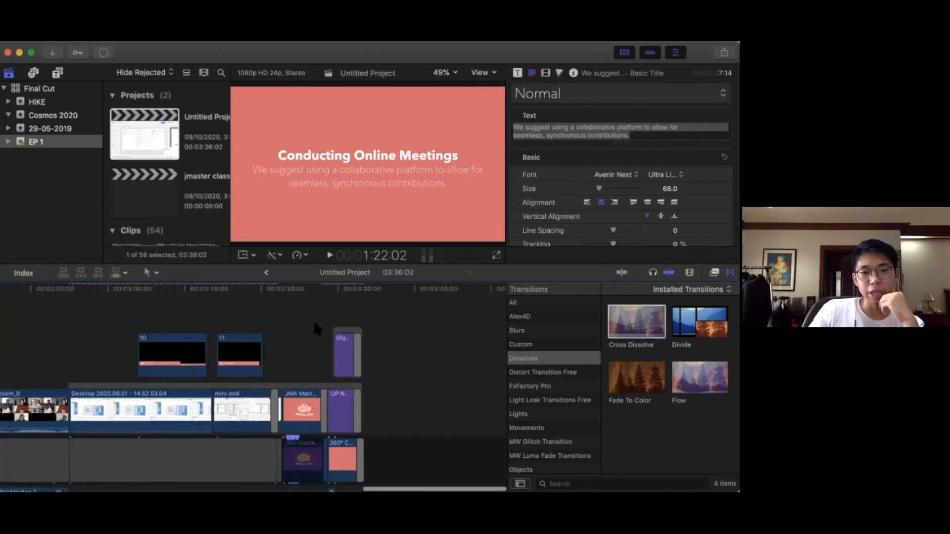
{"action": "scroll", "coordinate": [316, 326], "scroll_direction": "left", "scroll_amount": 3}
{"action": "scroll", "coordinate": [315, 326], "scroll_direction": "up", "scroll_amount": 2}
{"action": "scroll", "coordinate": [314, 321], "scroll_direction": "left", "scroll_amount": 7}
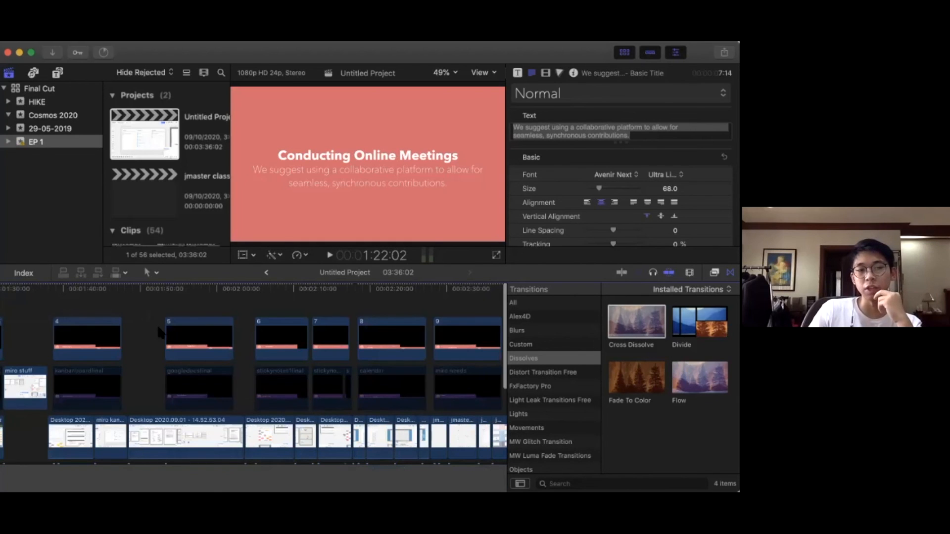
{"action": "scroll", "coordinate": [161, 328], "scroll_direction": "left", "scroll_amount": 6}
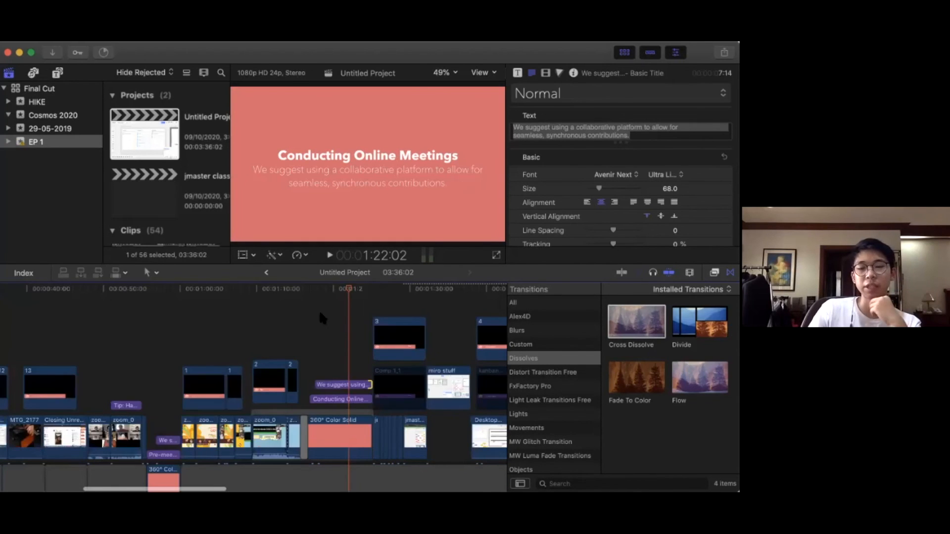
{"action": "scroll", "coordinate": [319, 311], "scroll_direction": "left", "scroll_amount": 4}
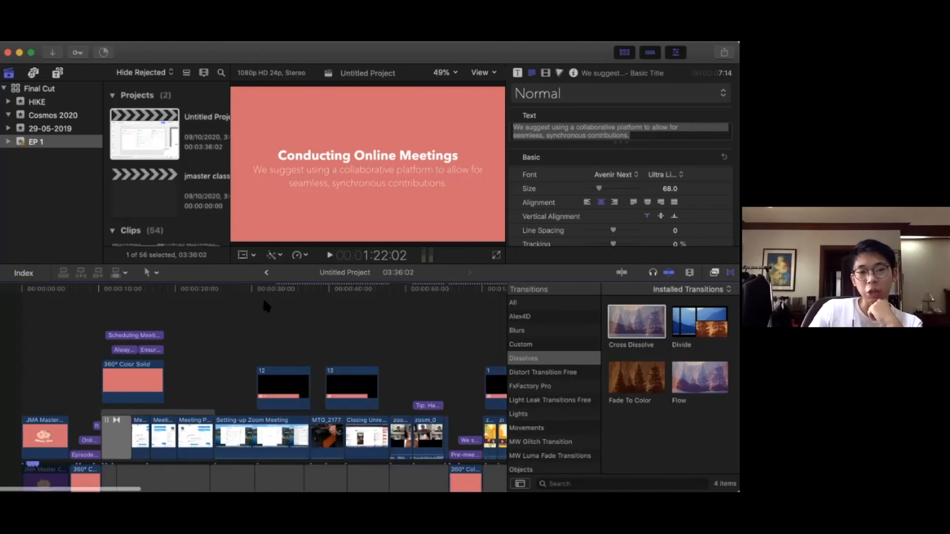
View the frames at banner clip 12 and the opening JMAster Class logo, and look through the available timeline editing tools
{"action": "left_click", "coordinate": [263, 298]}
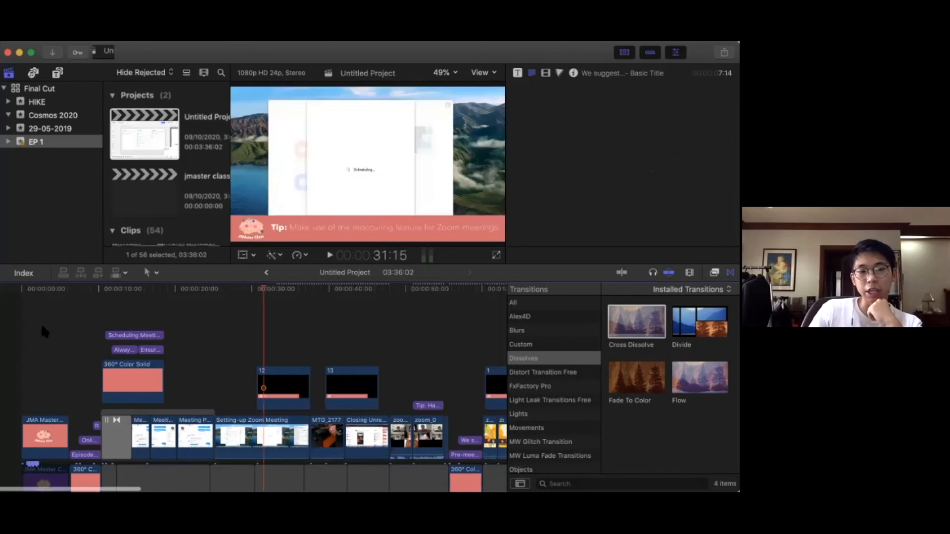
{"action": "left_click", "coordinate": [44, 323]}
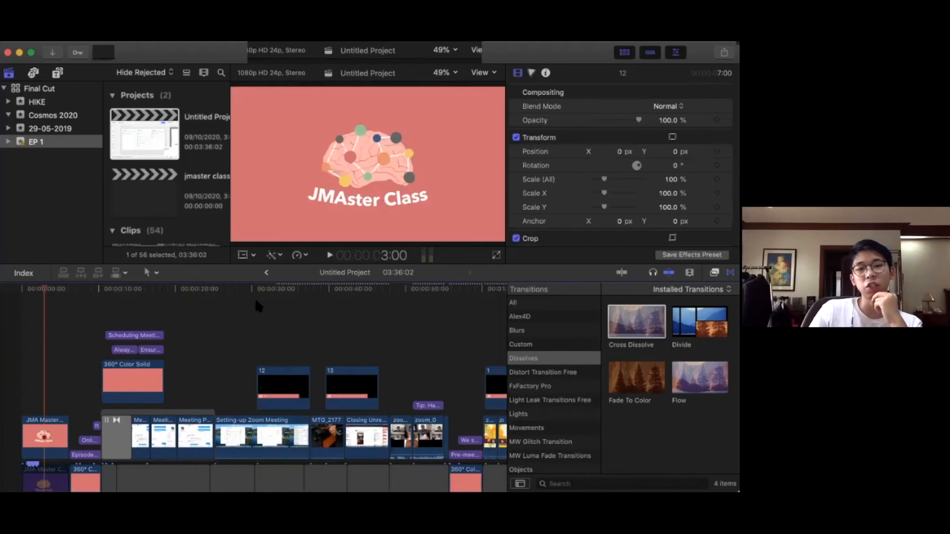
{"action": "left_click", "coordinate": [155, 273]}
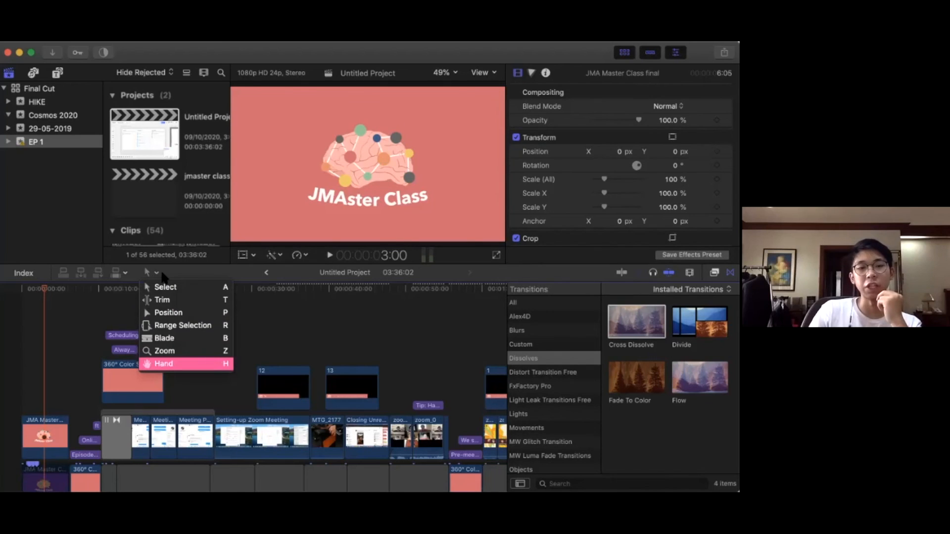
{"action": "left_click", "coordinate": [161, 272]}
Disable the opening JMA Master Class logo clip in the timeline and enable it again, repeating the toggle once more
{"action": "key", "text": "v"}
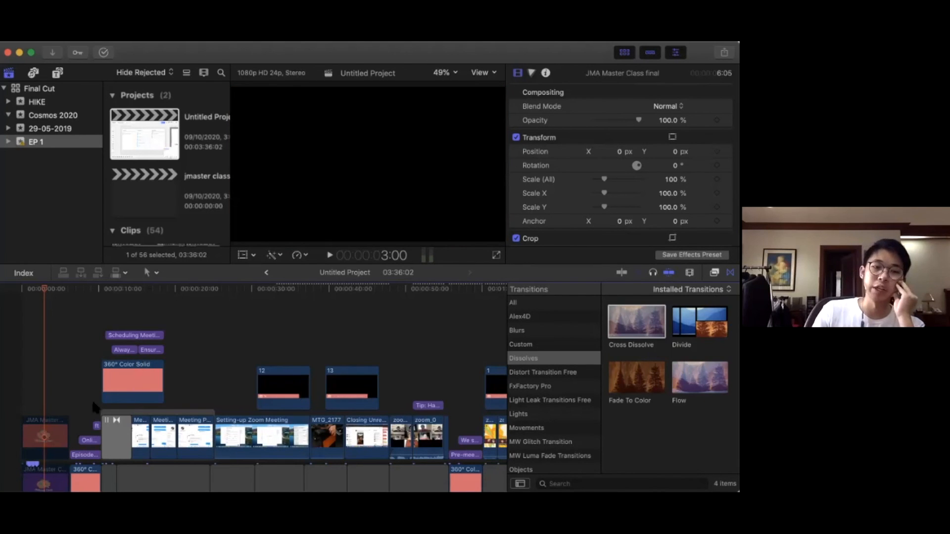
{"action": "left_click", "coordinate": [62, 426]}
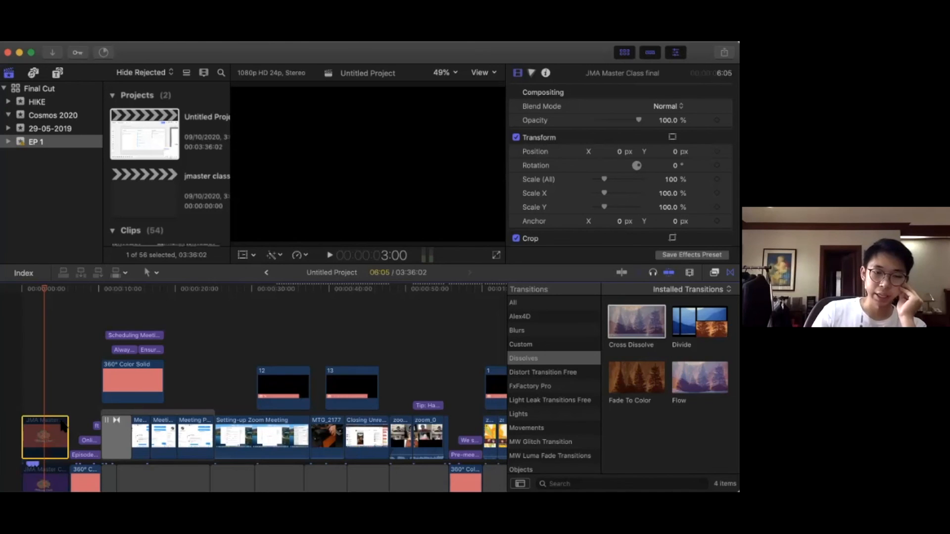
{"action": "key", "text": "v"}
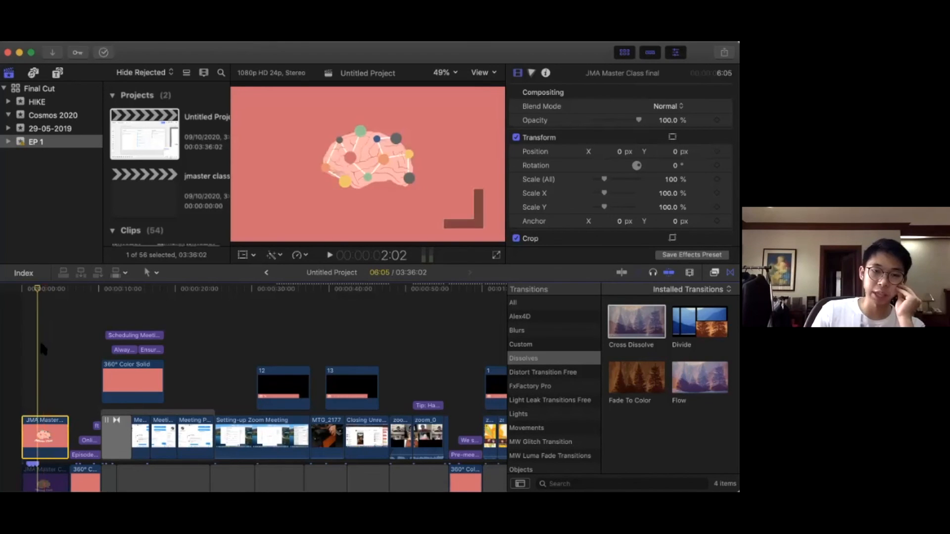
{"action": "scroll", "coordinate": [46, 367], "scroll_direction": "down", "scroll_amount": 5}
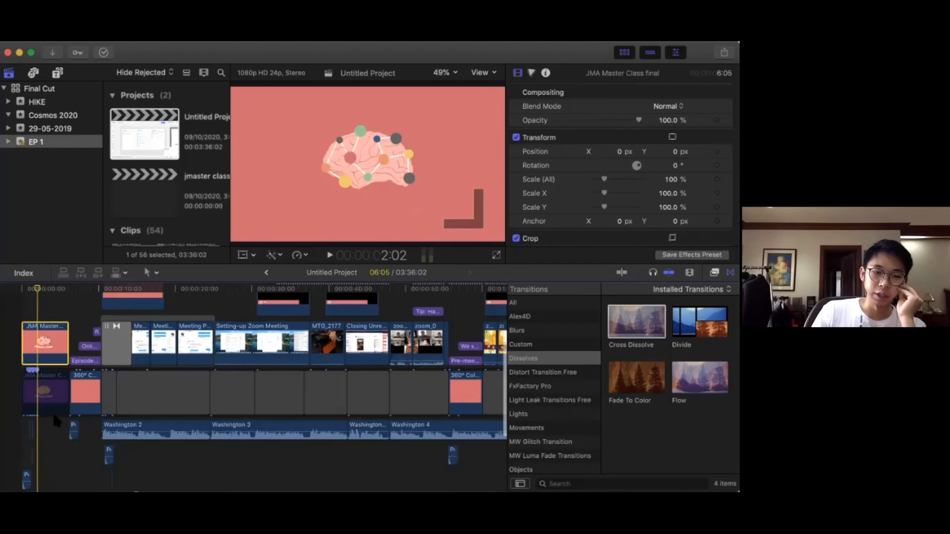
{"action": "scroll", "coordinate": [57, 420], "scroll_direction": "up", "scroll_amount": 5}
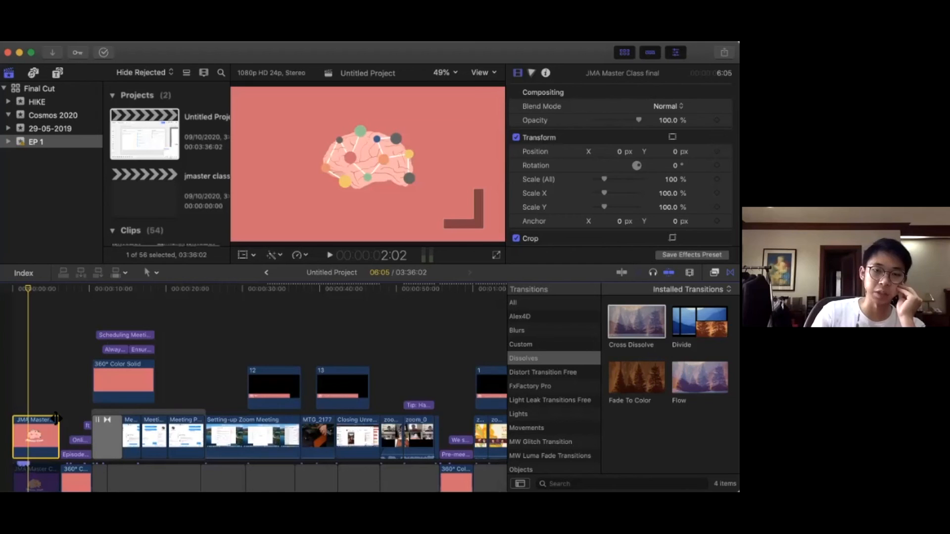
{"action": "key", "text": "v"}
{"action": "key", "text": "v"}
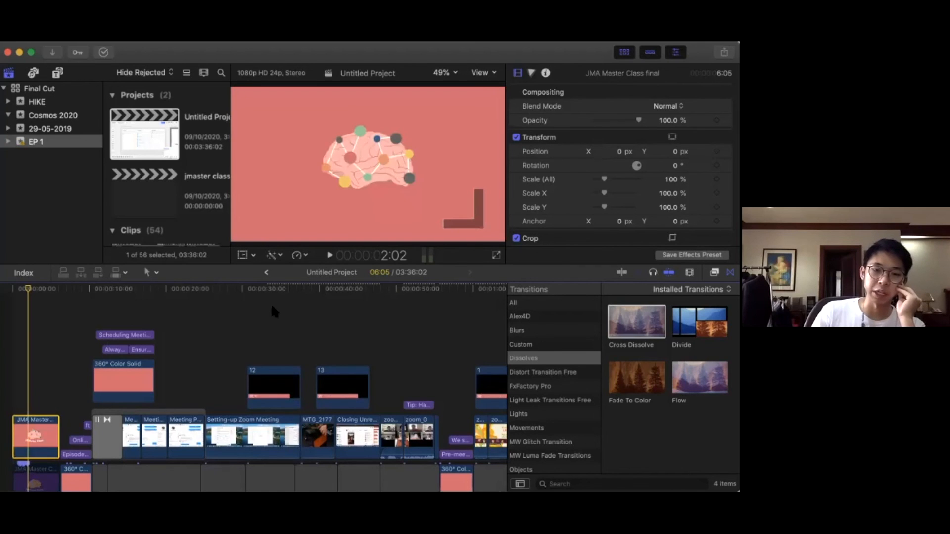
View the frames around banner 12, the meeting poll and the Zoom scheduling clip, and look over the timeline from its end back to the start
{"action": "left_click", "coordinate": [273, 307]}
{"action": "left_click", "coordinate": [274, 291]}
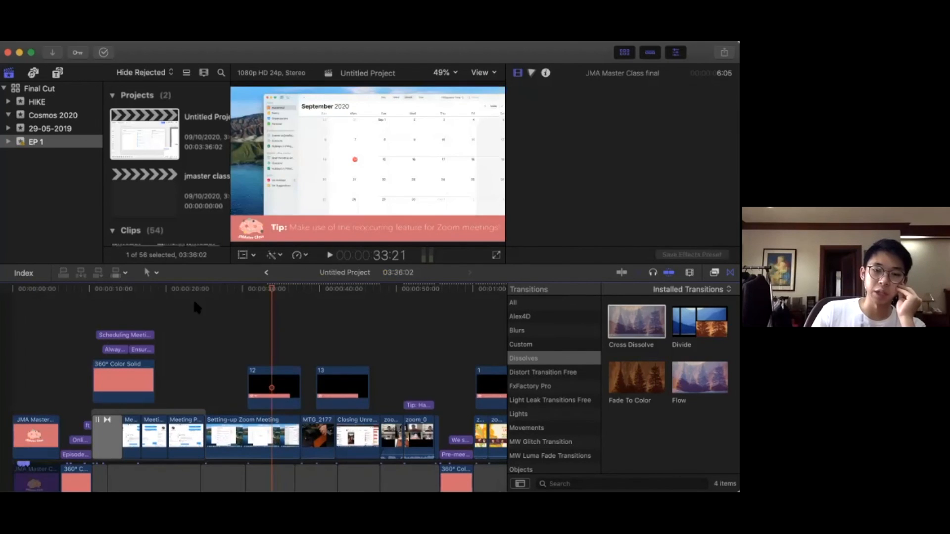
{"action": "left_click", "coordinate": [185, 292]}
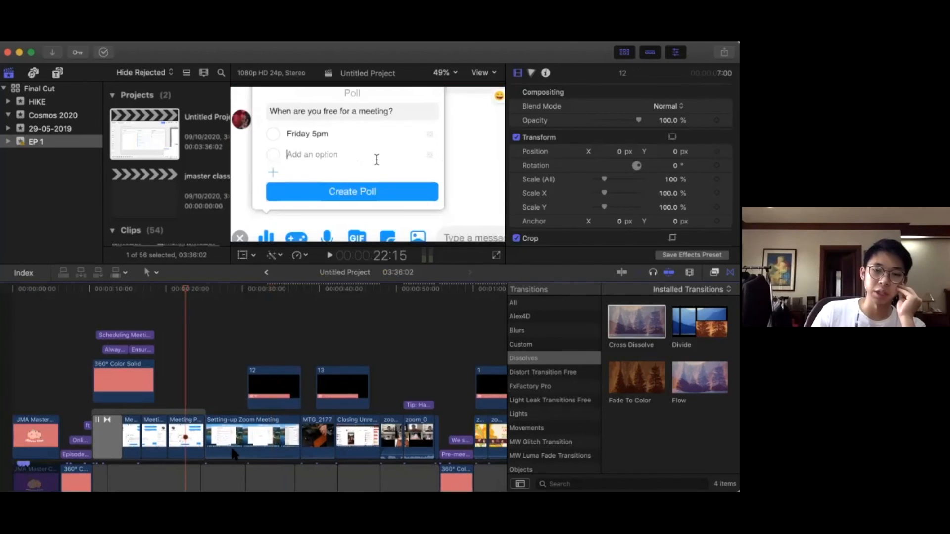
{"action": "left_click", "coordinate": [188, 437]}
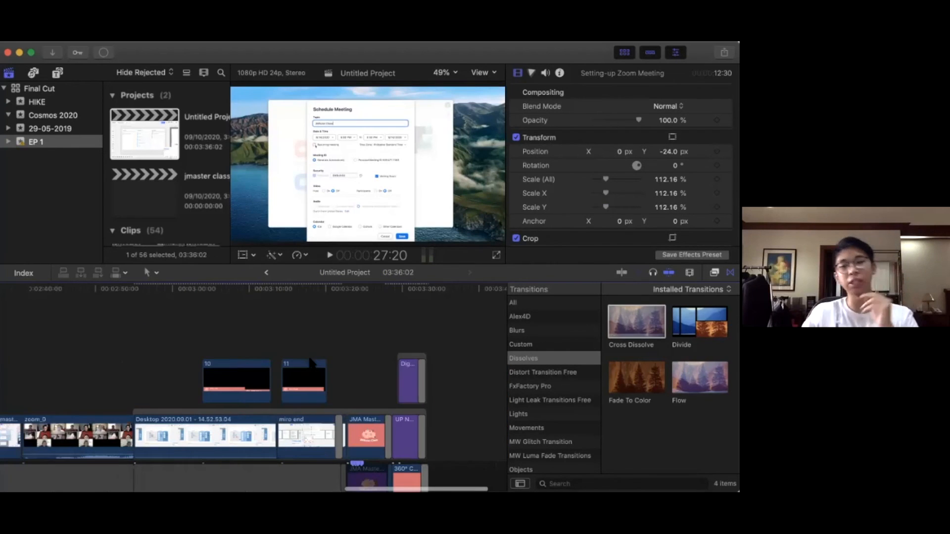
{"action": "scroll", "coordinate": [321, 394], "scroll_direction": "left", "scroll_amount": 10}
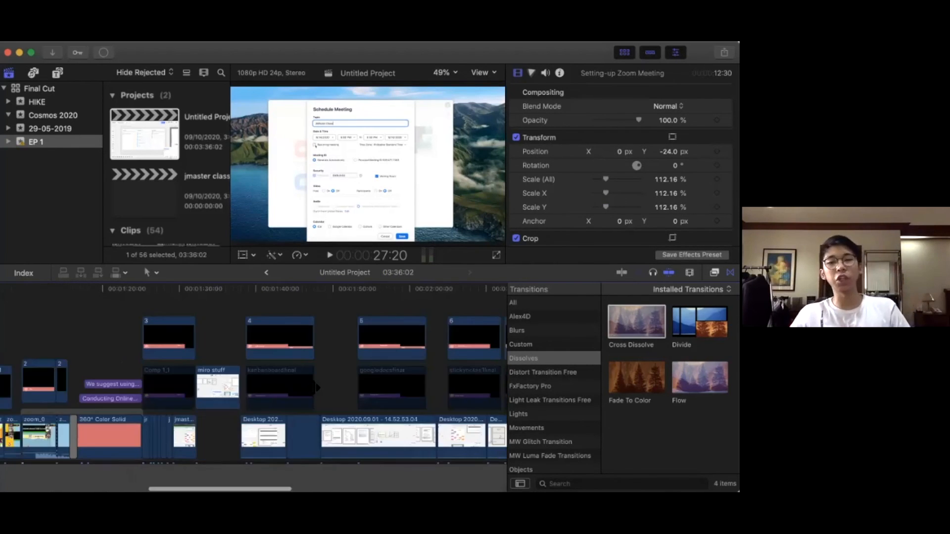
{"action": "scroll", "coordinate": [311, 387], "scroll_direction": "left", "scroll_amount": 8}
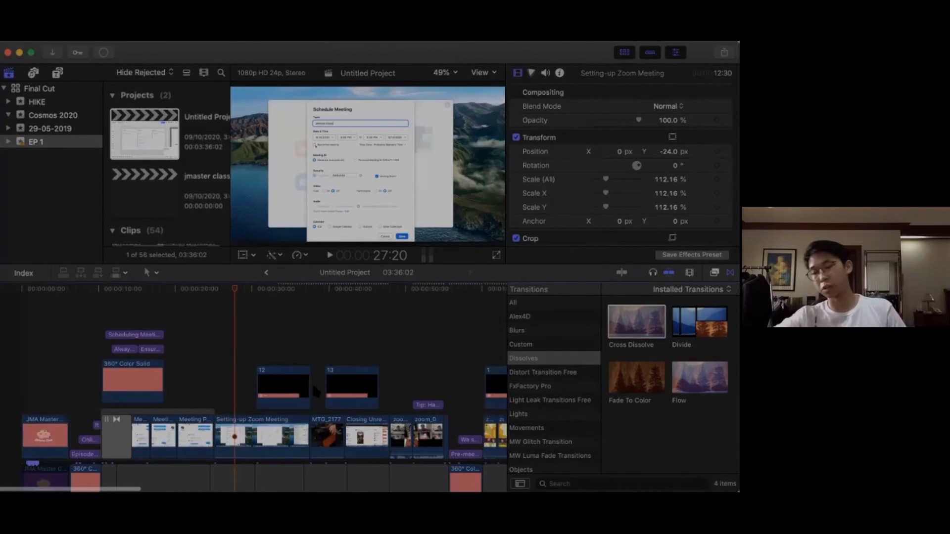